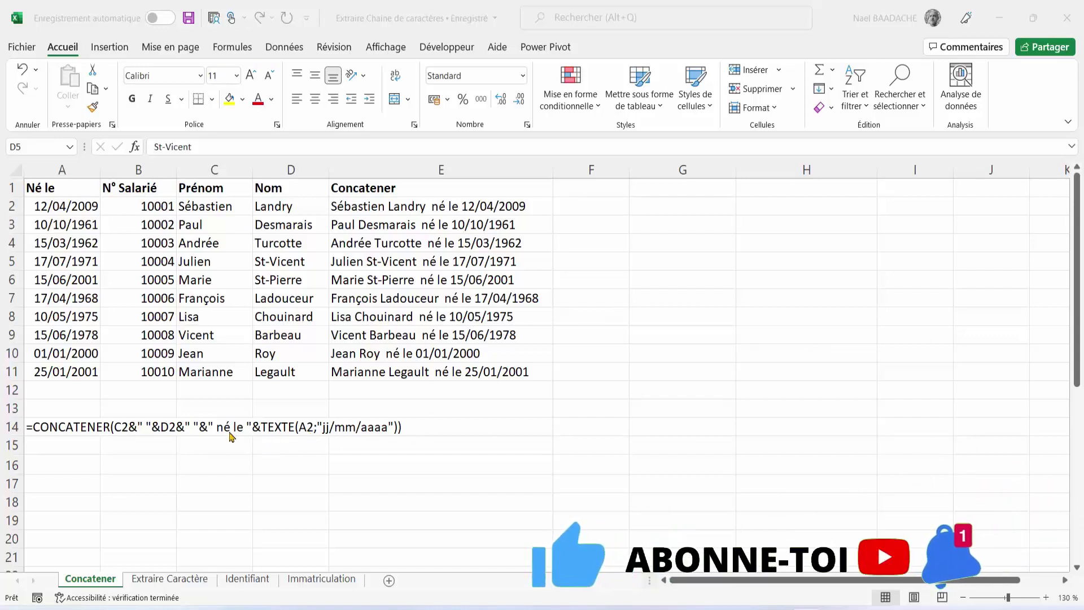
- Inspect the CONCATENER formula in E2 and its source cells A2 to D2
click(166, 304)
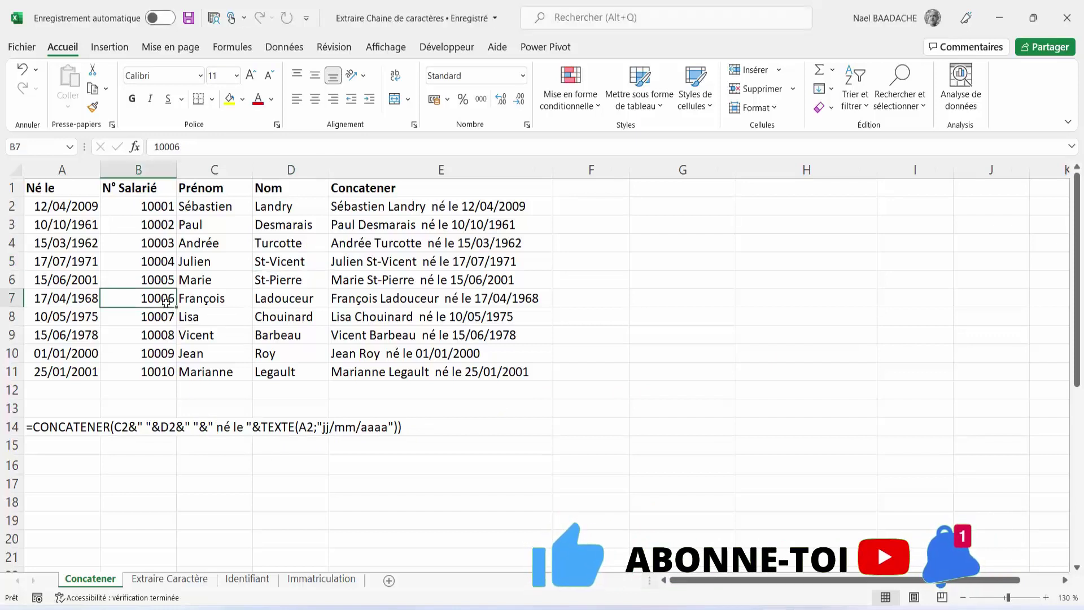
click(395, 207)
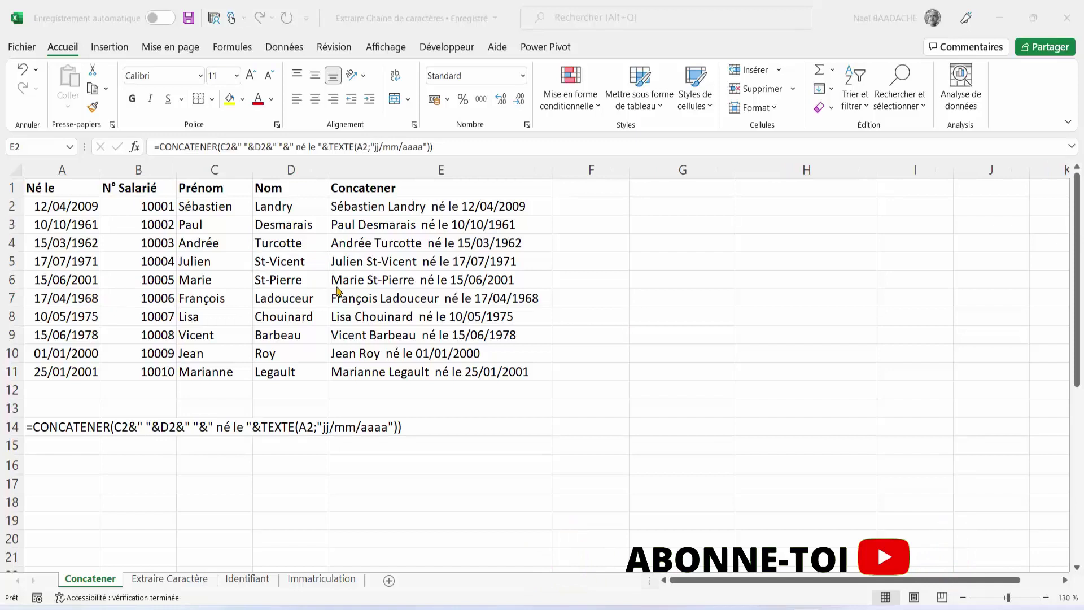
click(70, 207)
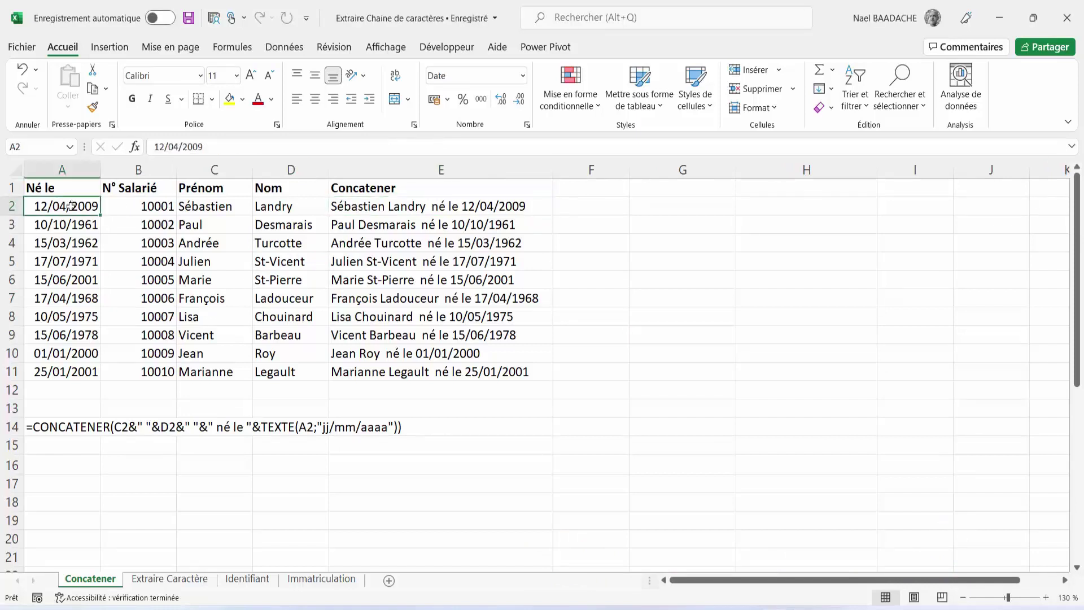
click(142, 207)
click(220, 207)
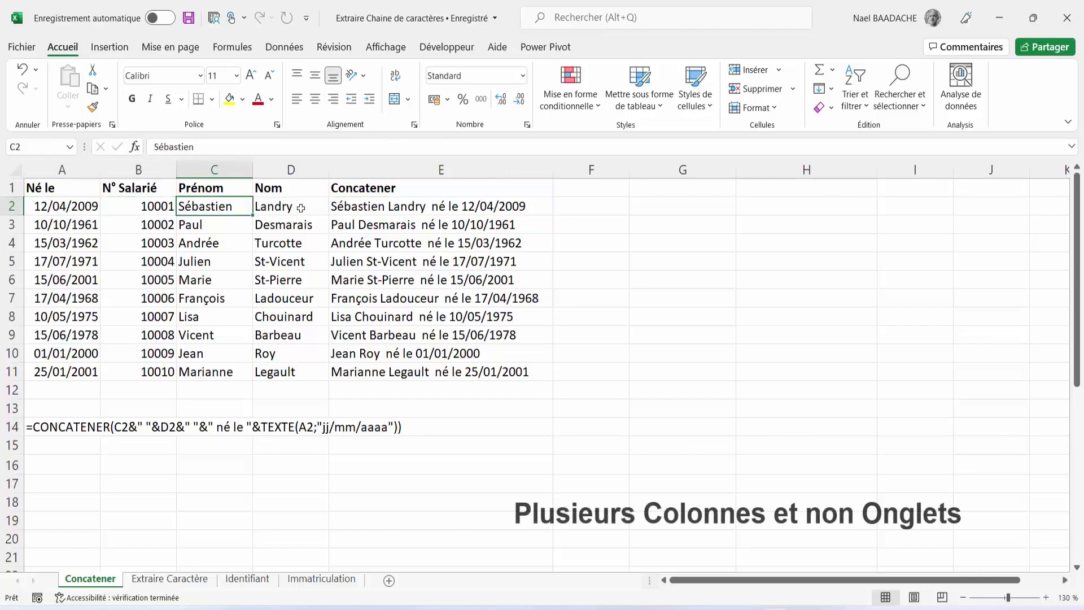
click(303, 208)
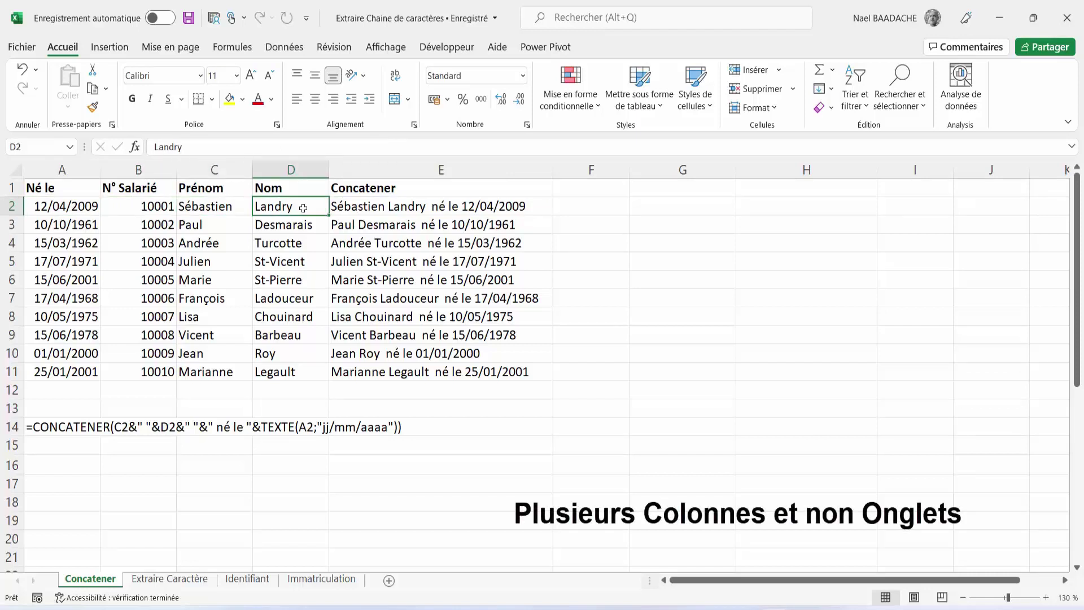
- Recheck the birth date, employee number, first and last name behind E2, then go to Extraire Caractère
click(86, 206)
click(150, 210)
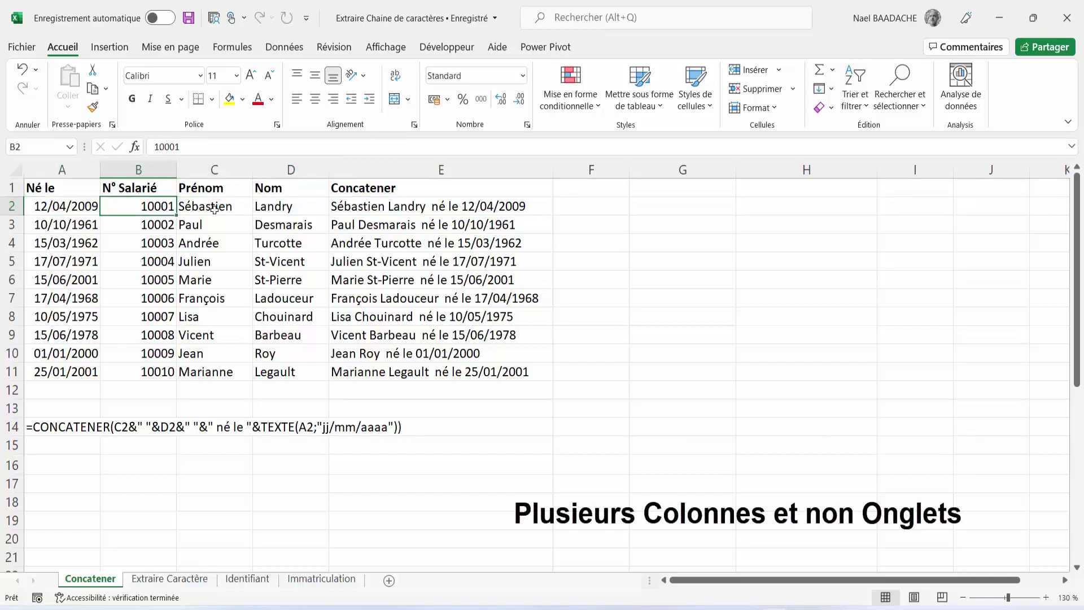
click(214, 208)
click(263, 208)
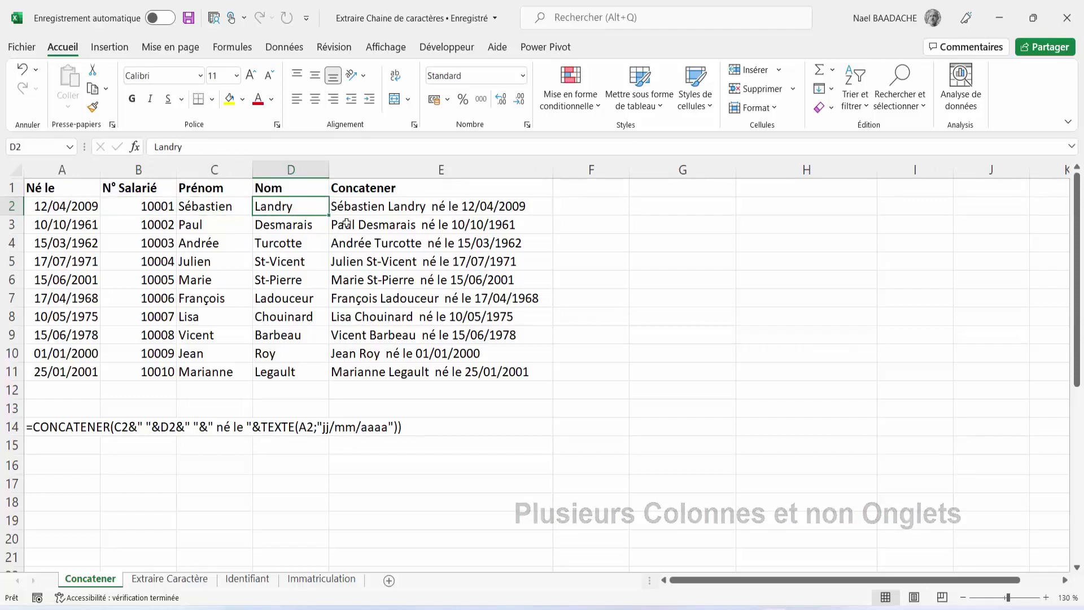
click(368, 206)
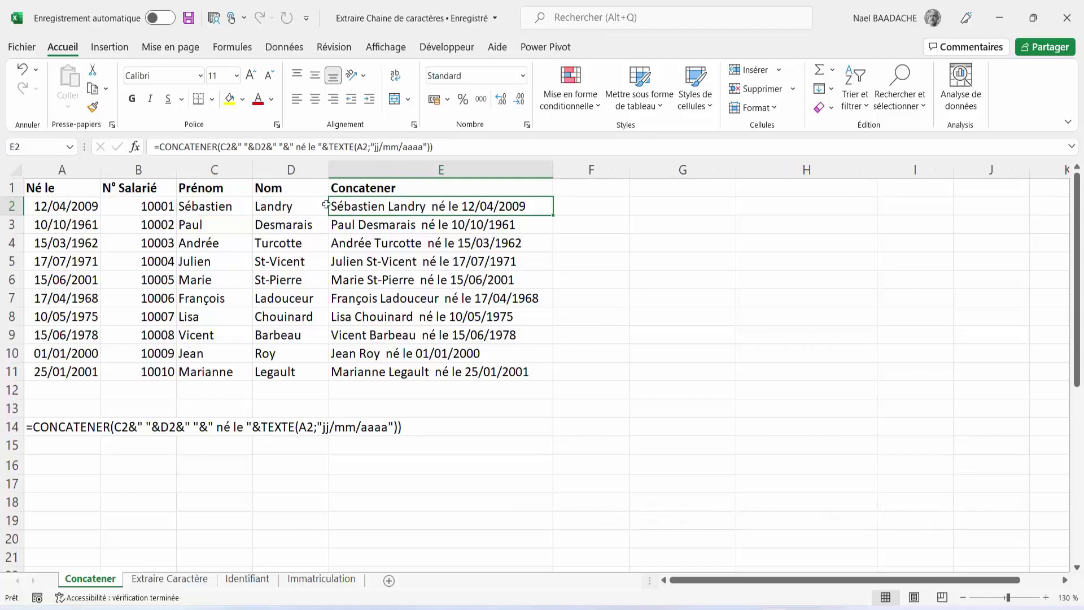
click(220, 208)
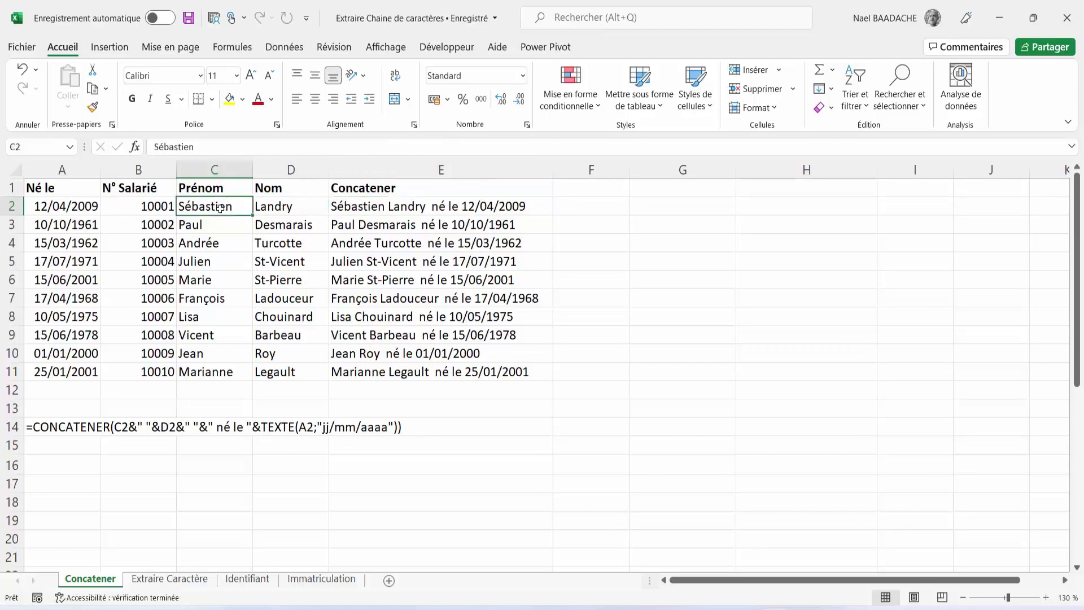
click(266, 207)
click(82, 203)
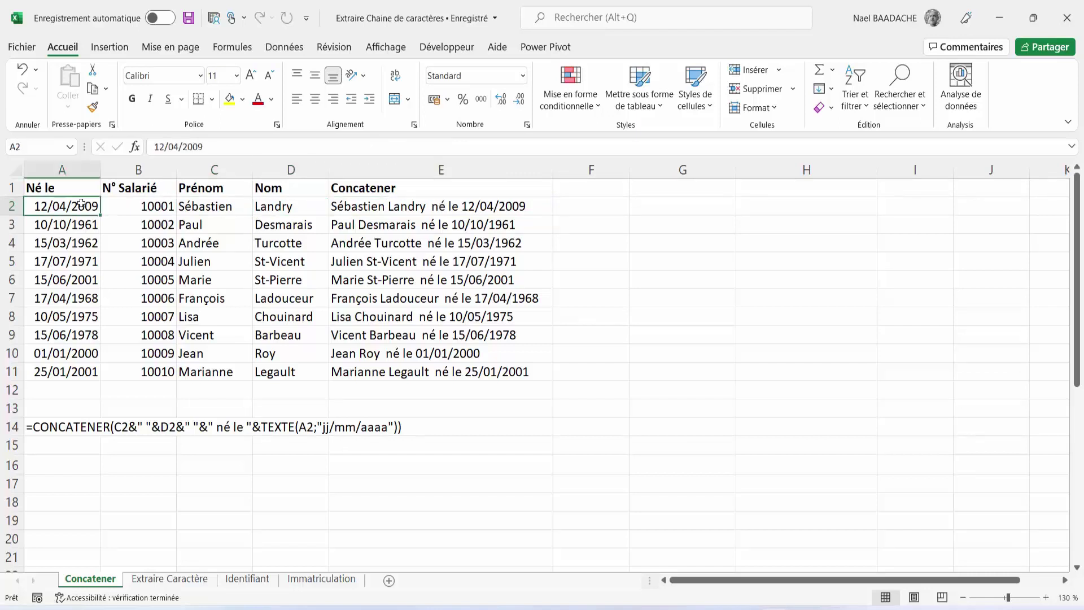
click(179, 580)
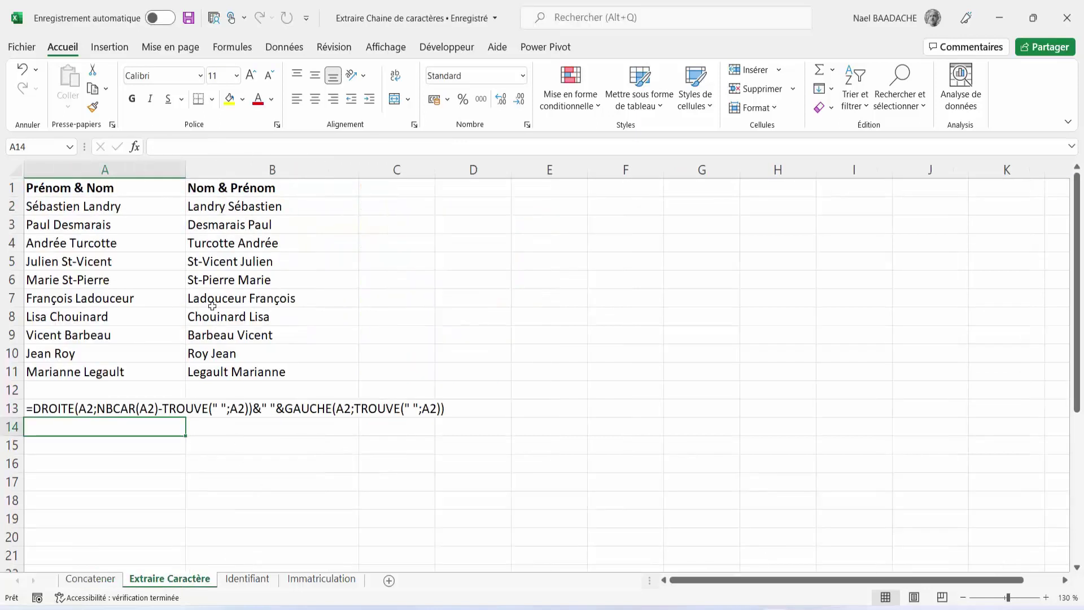
click(86, 208)
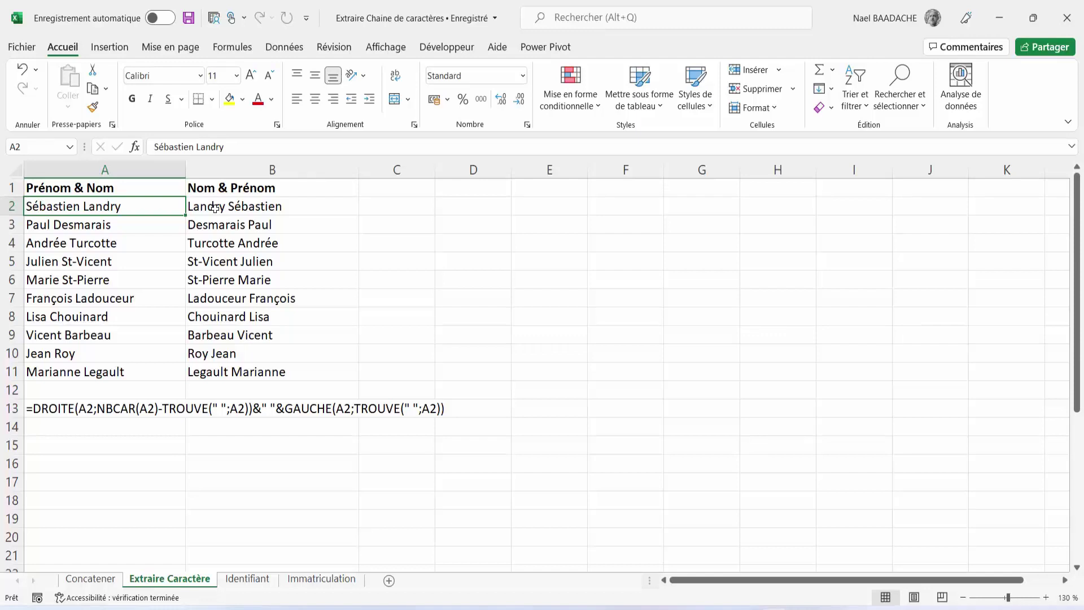
click(215, 208)
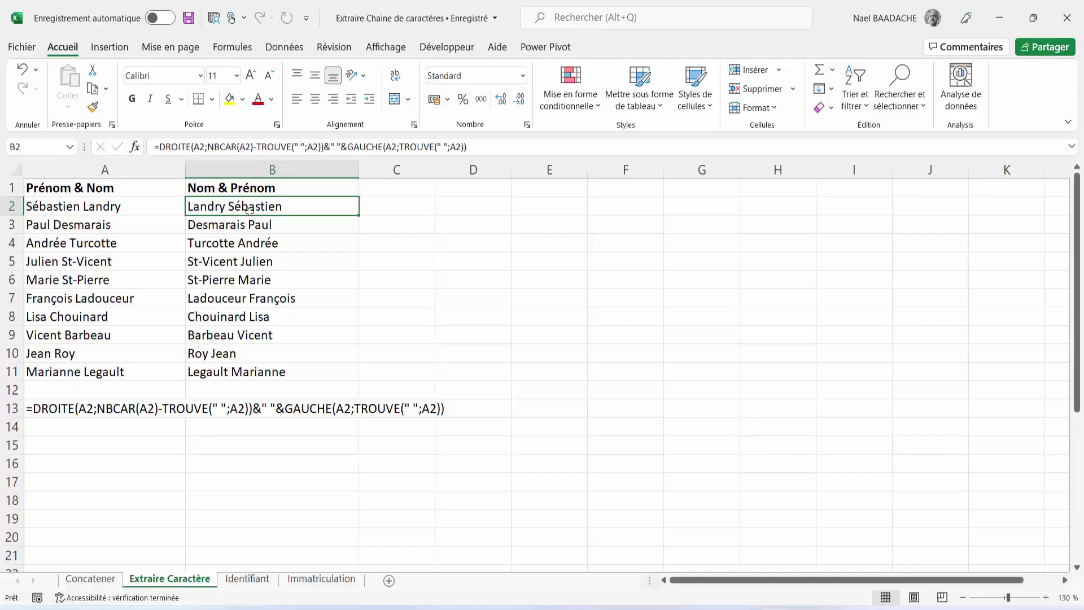
- On the Identifiant sheet, show the source text in A2 and the STXT extraction formula in C2
click(248, 579)
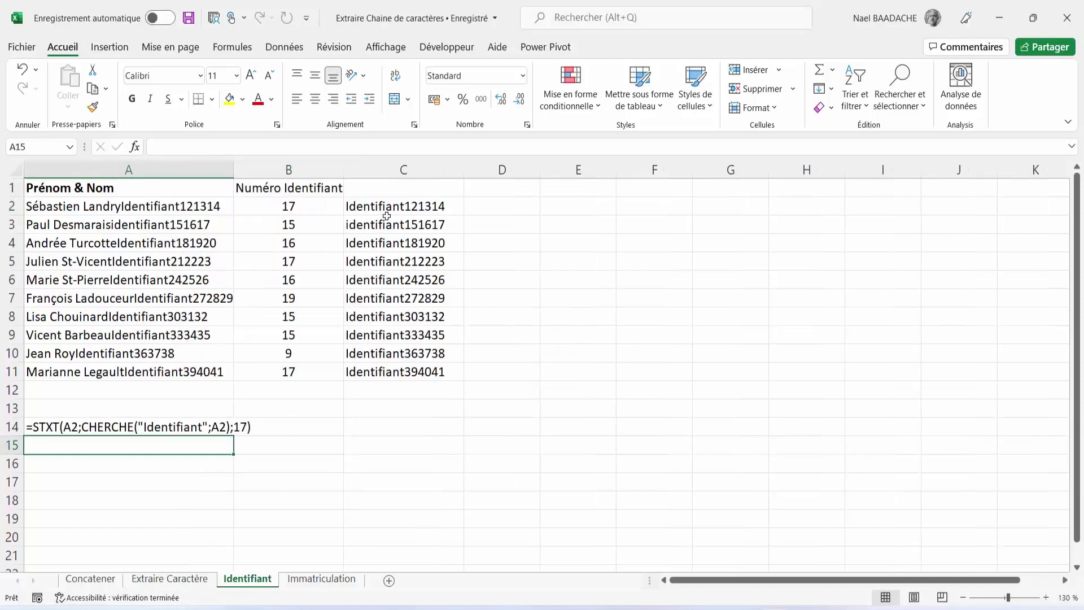
click(103, 207)
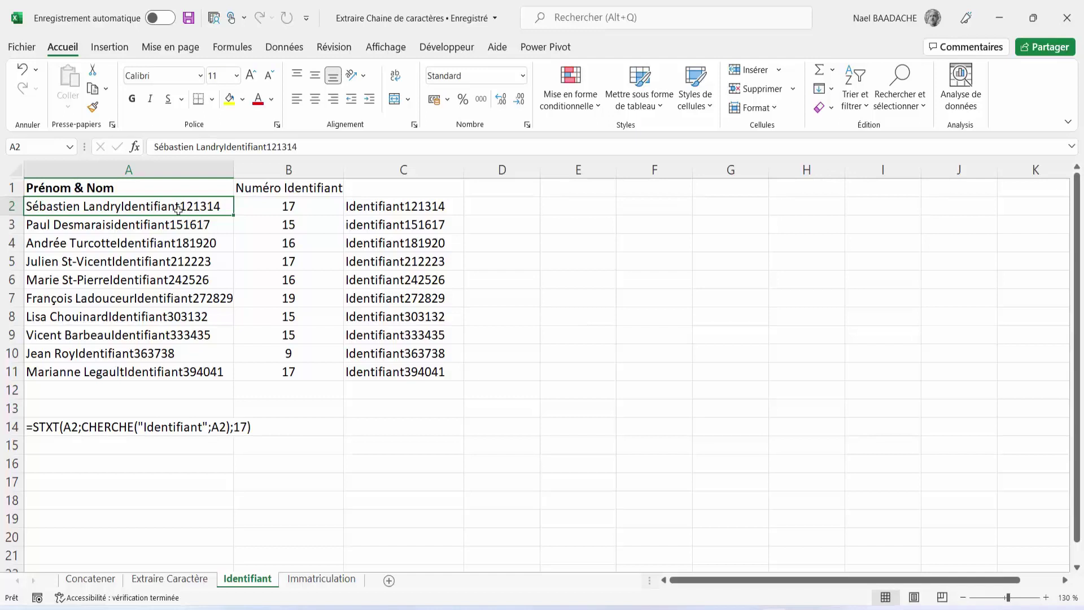
click(384, 206)
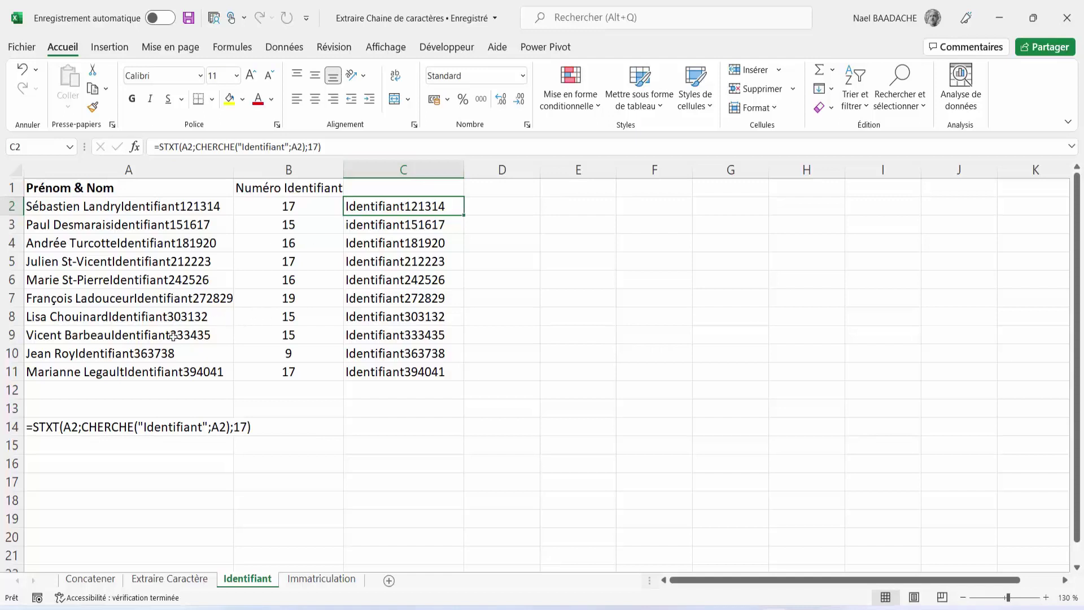
- On the Immatriculation sheet, show the text in A2 and the plate-extracting STXT formula in B2
click(323, 585)
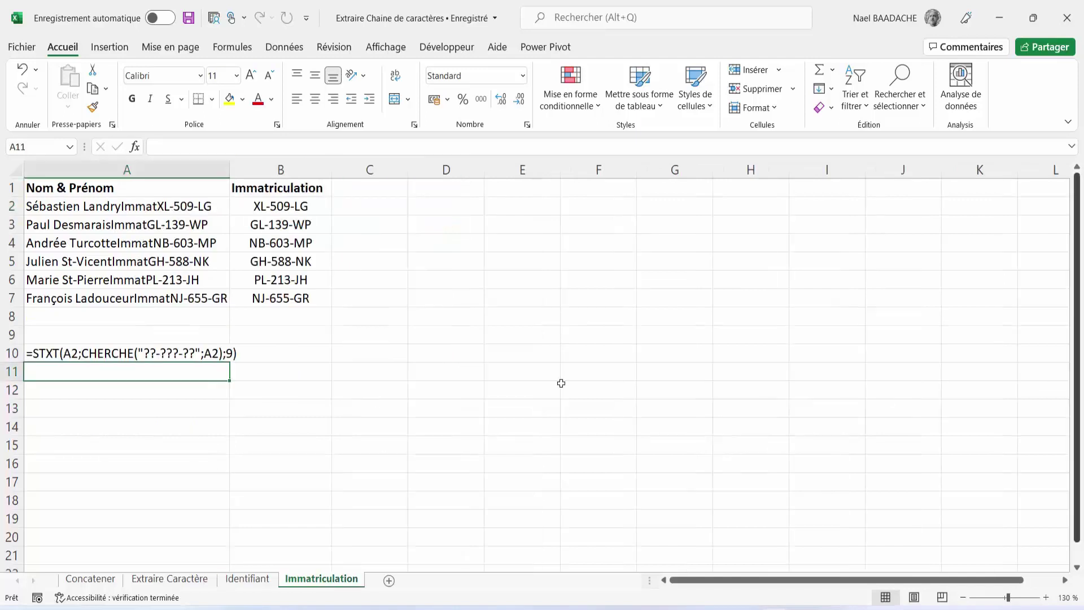
click(141, 205)
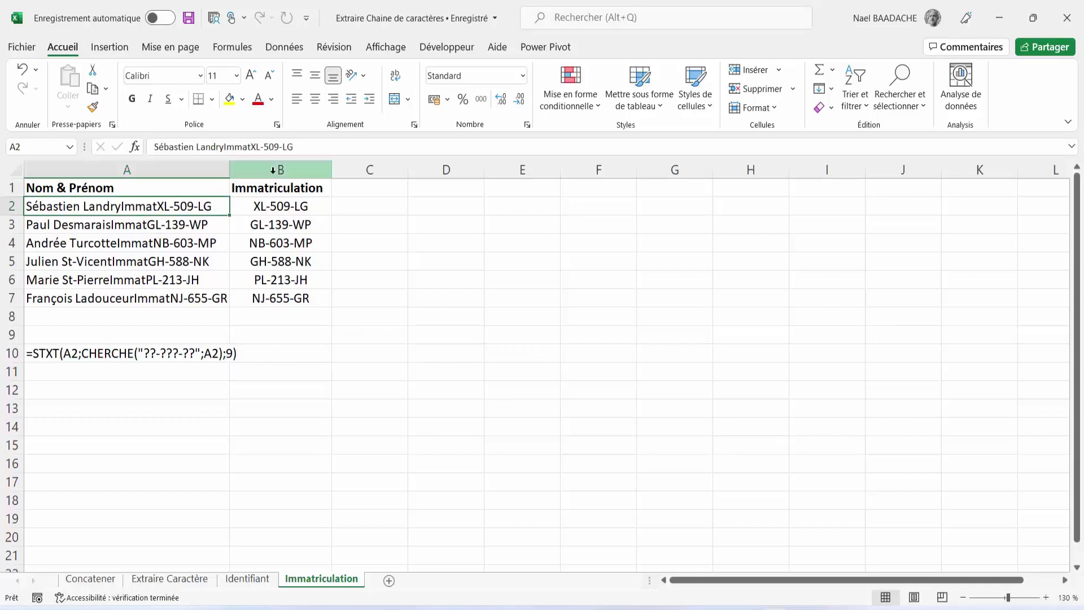
click(272, 206)
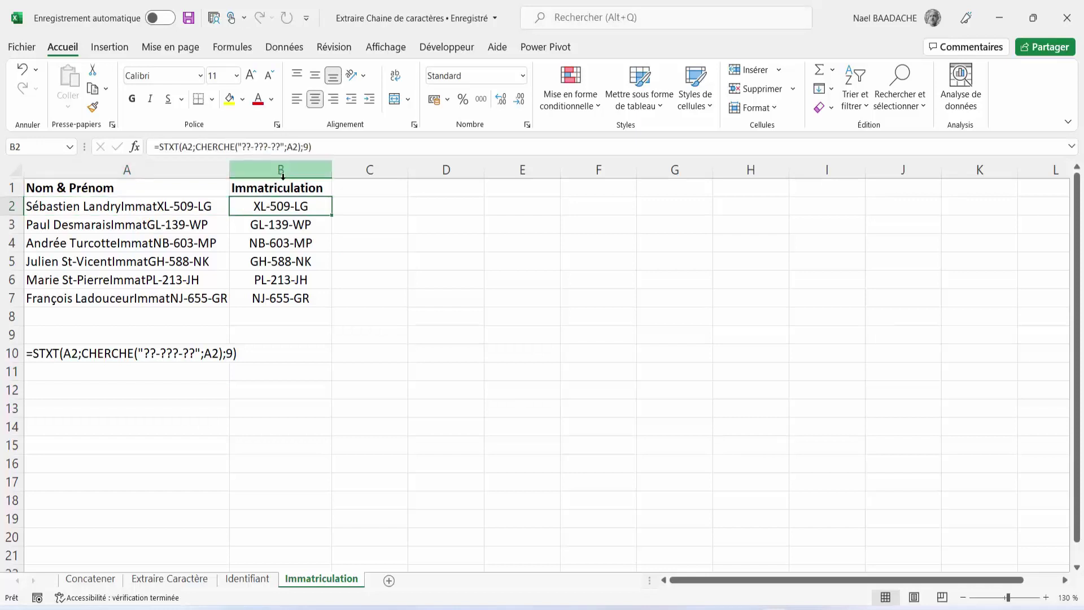
click(149, 207)
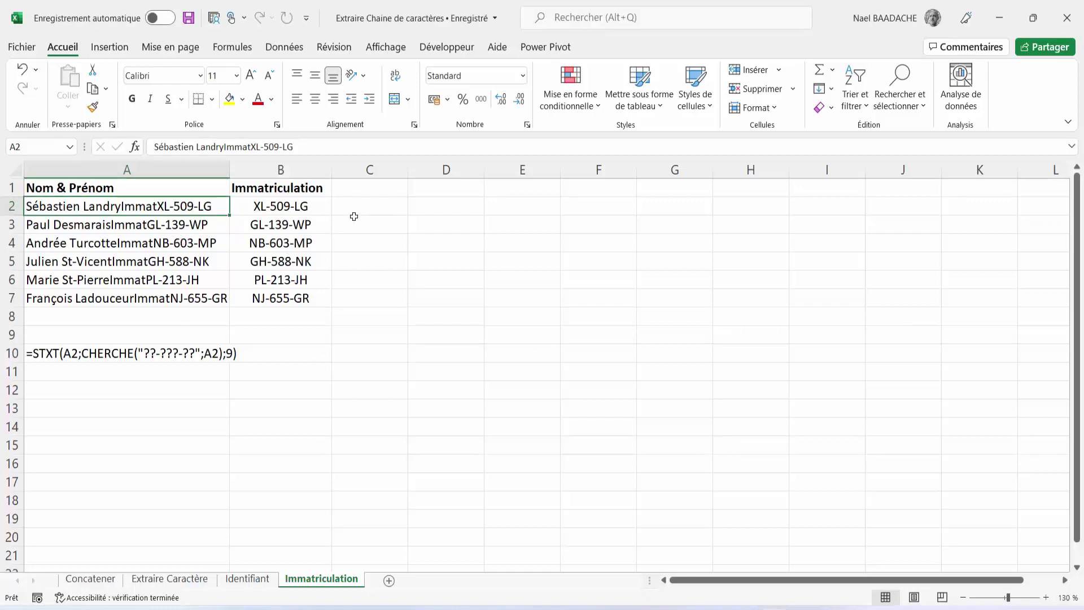
click(385, 212)
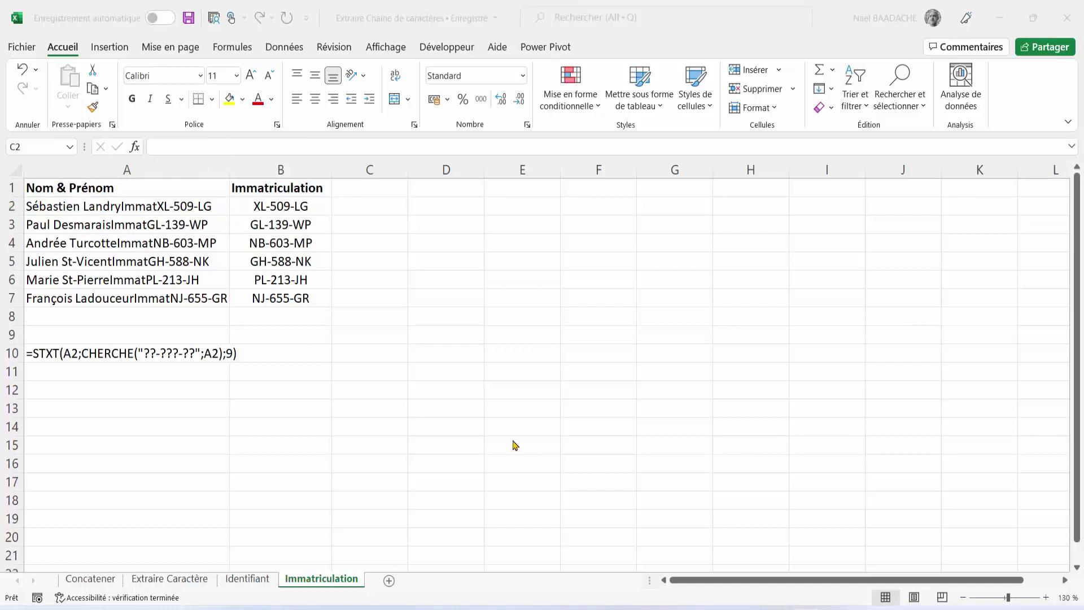
- Return to the Concatener sheet at E2, with column E cleared for rows 2–11
click(397, 205)
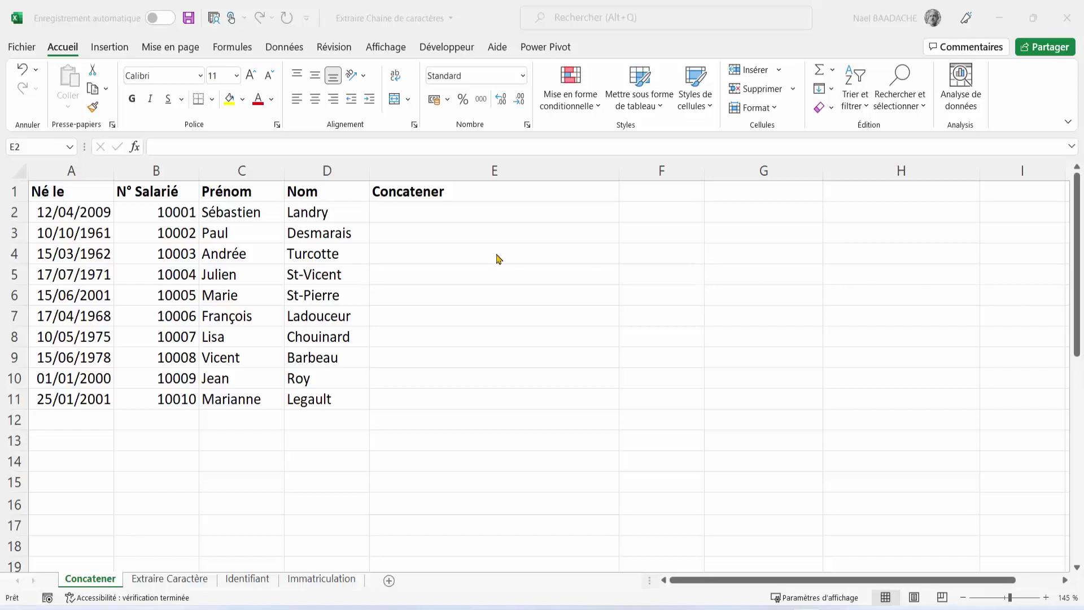
- Start =CONCATENER(C2& in E2, using the first name in C2 as the first part
click(451, 213)
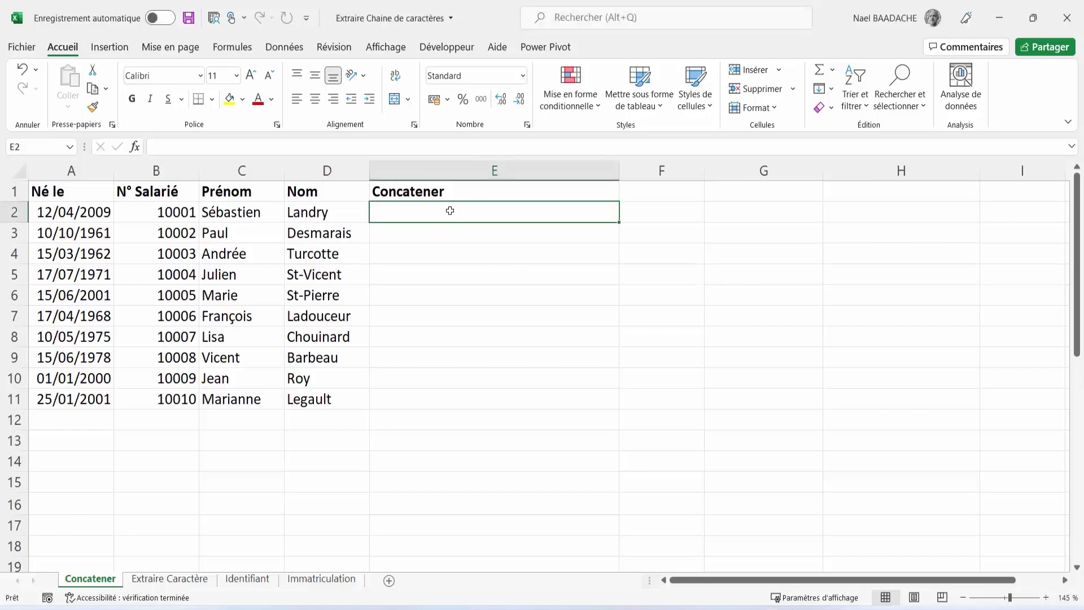
text(=)
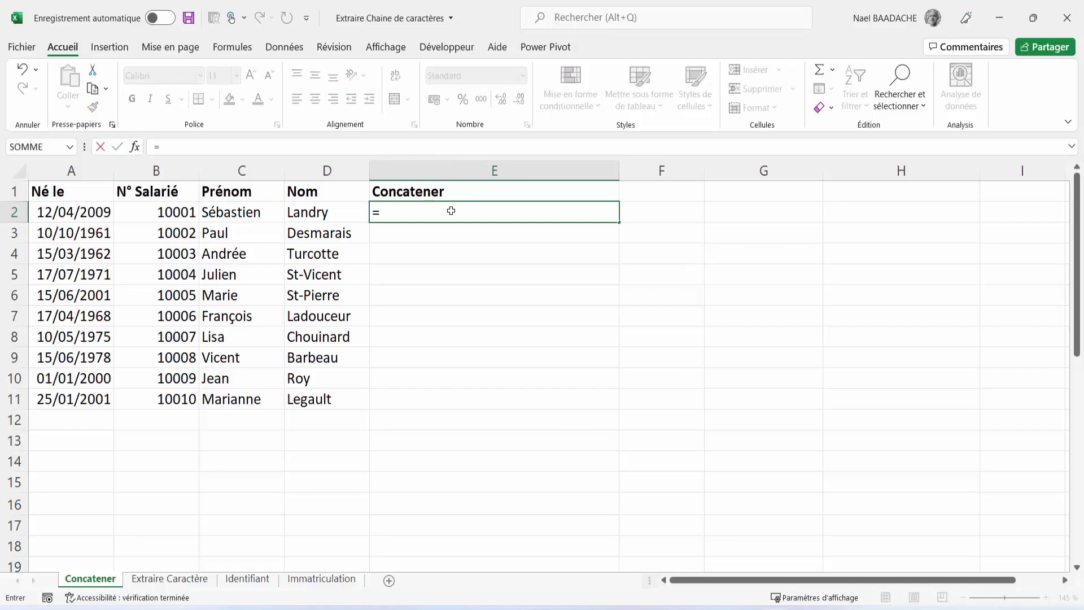
text(conc)
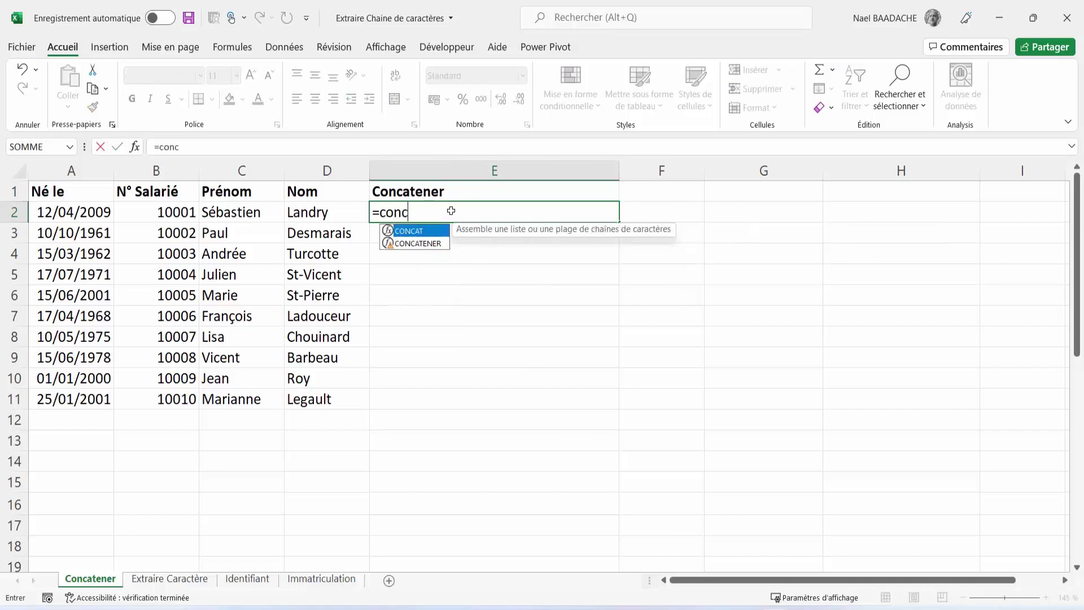
text(a)
click(425, 245)
double_click(426, 245)
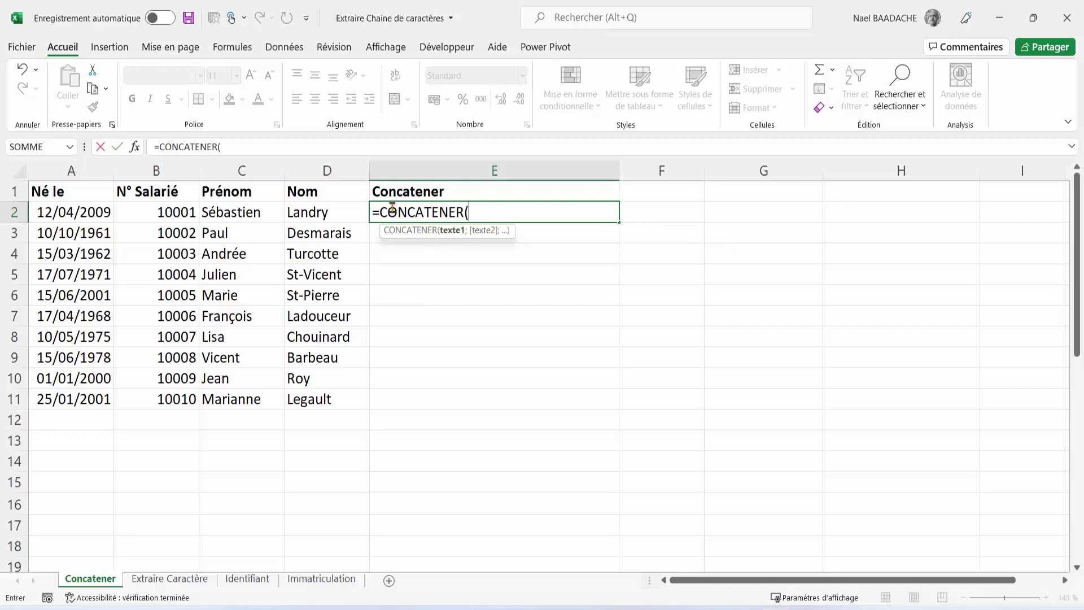
click(239, 212)
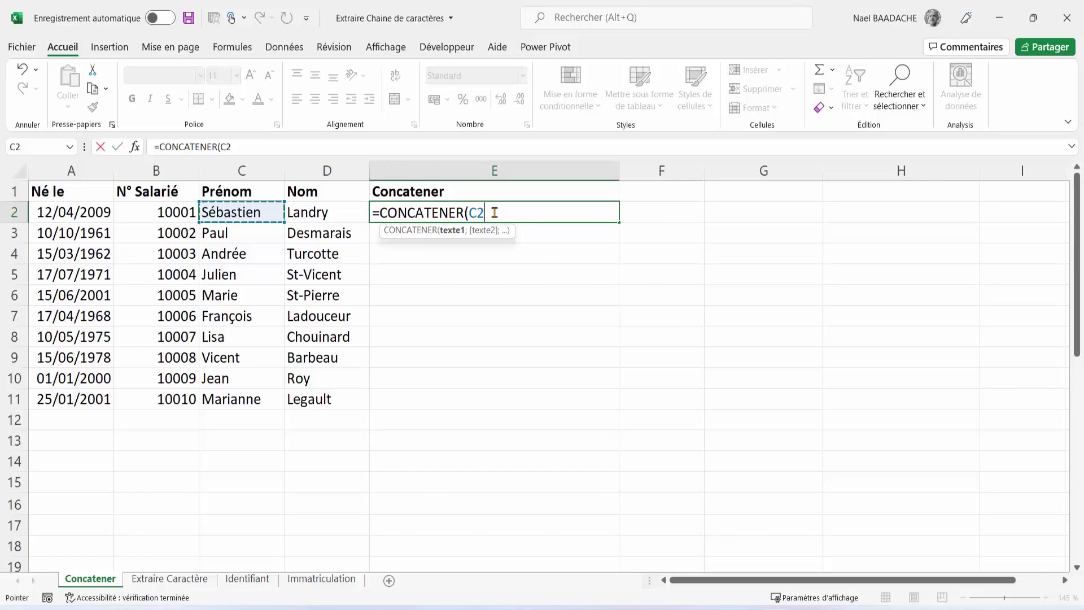
text(&)
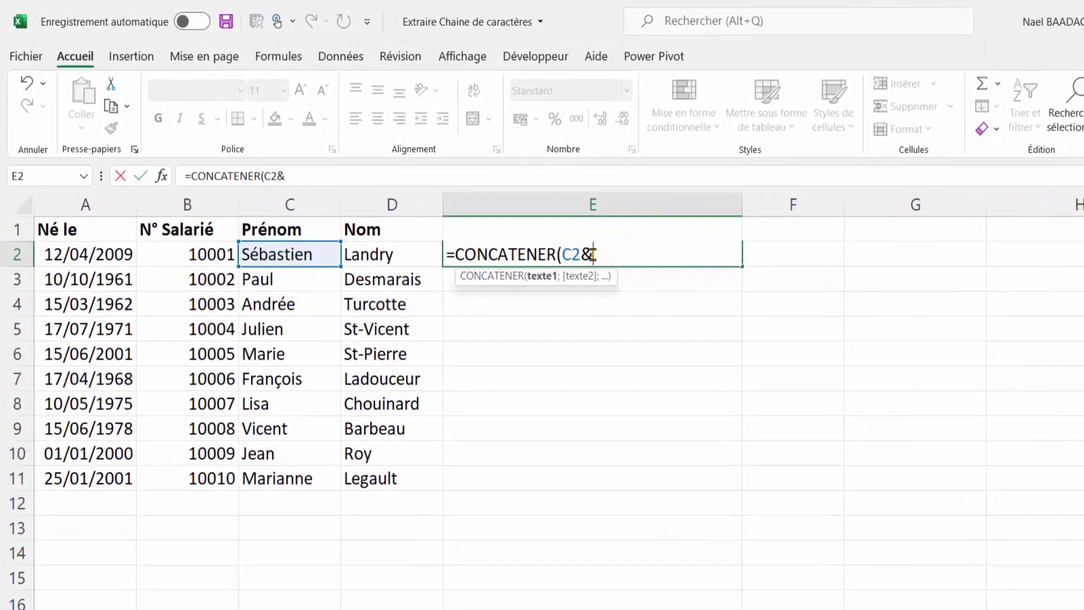
text(")
text(")
text(&)
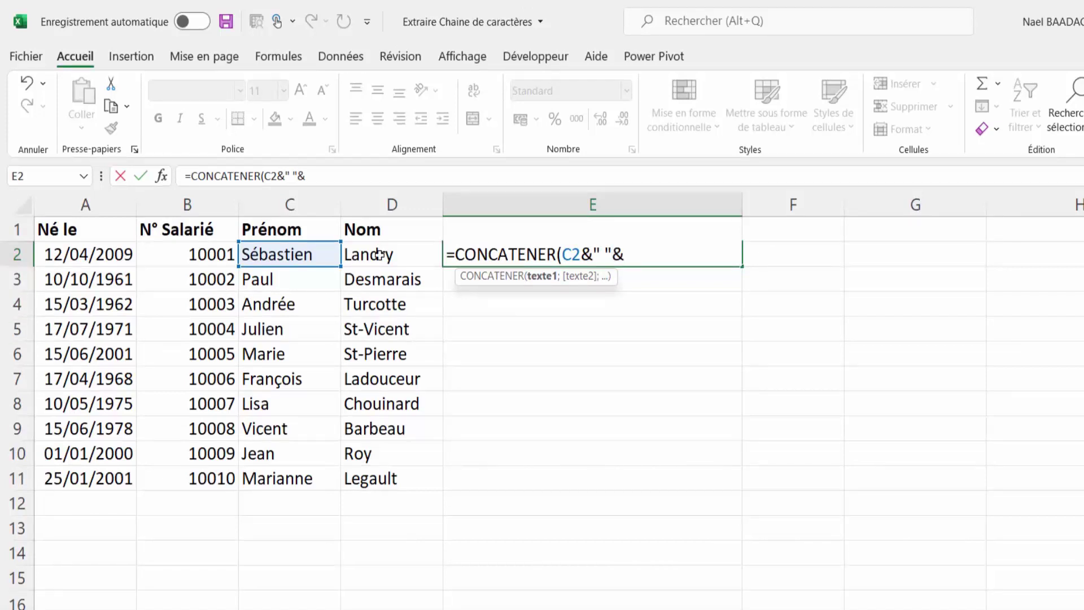
- Complete E2 as =CONCATENER(C2&" "&D2&" "&" né le"&TEXTE(A2;"jj/mm/aaaa"))
click(379, 255)
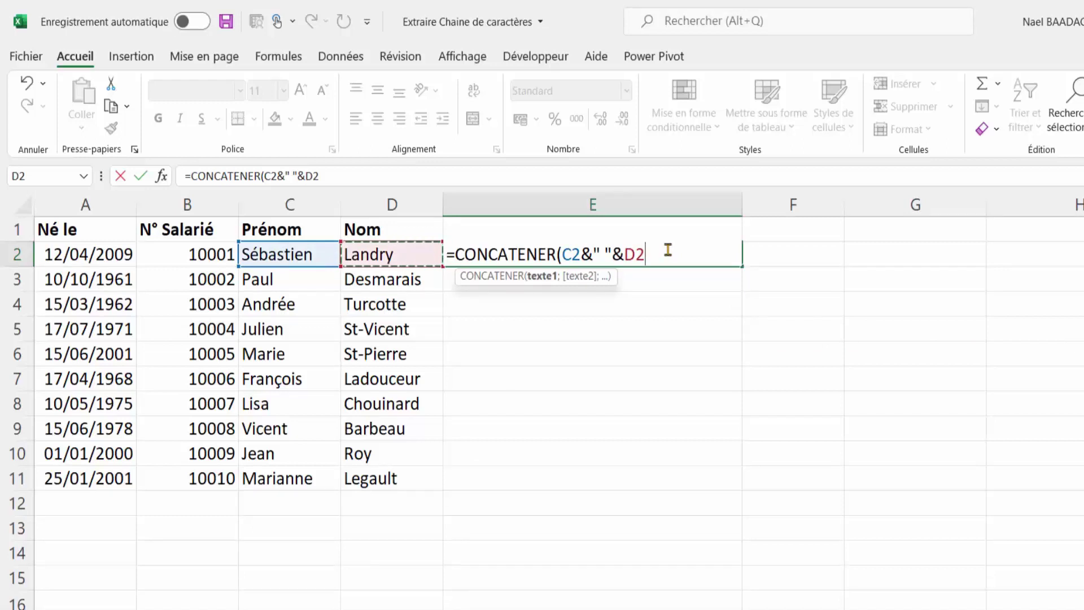
text(&")
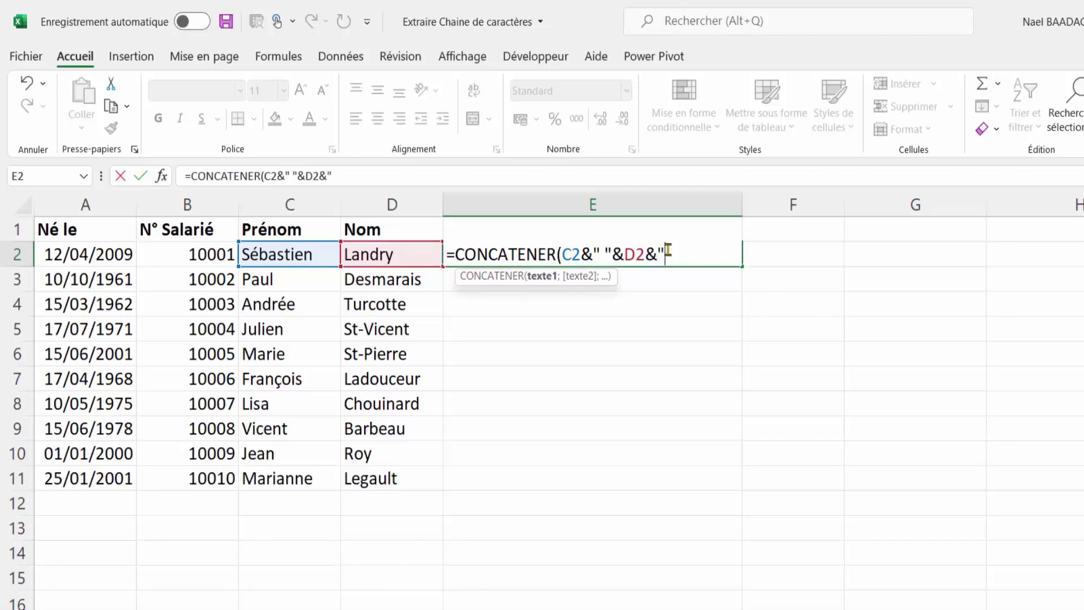
text( ")
text(&)
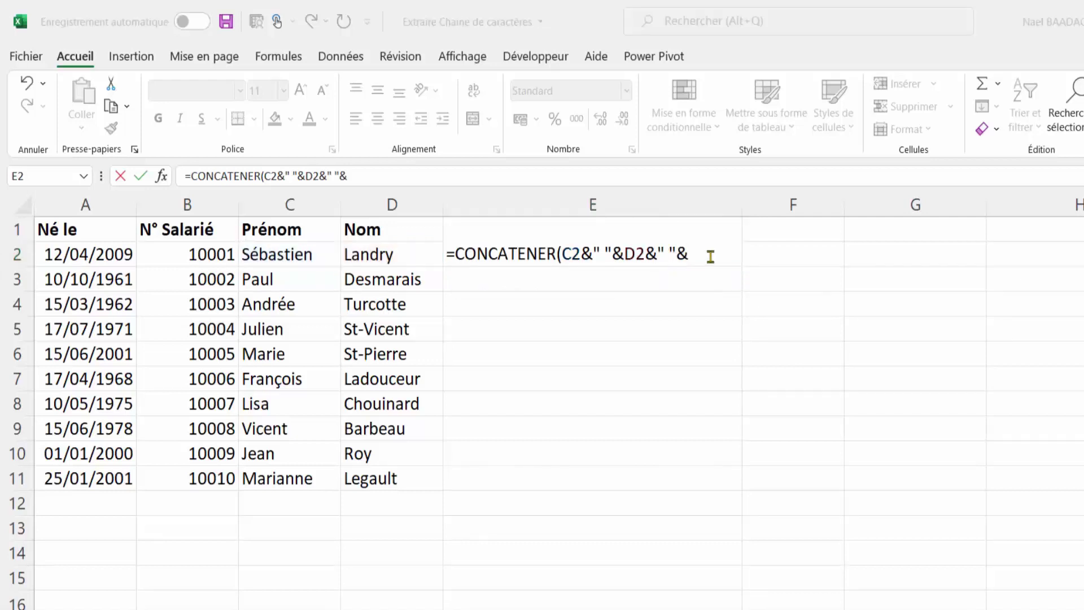
text(" )
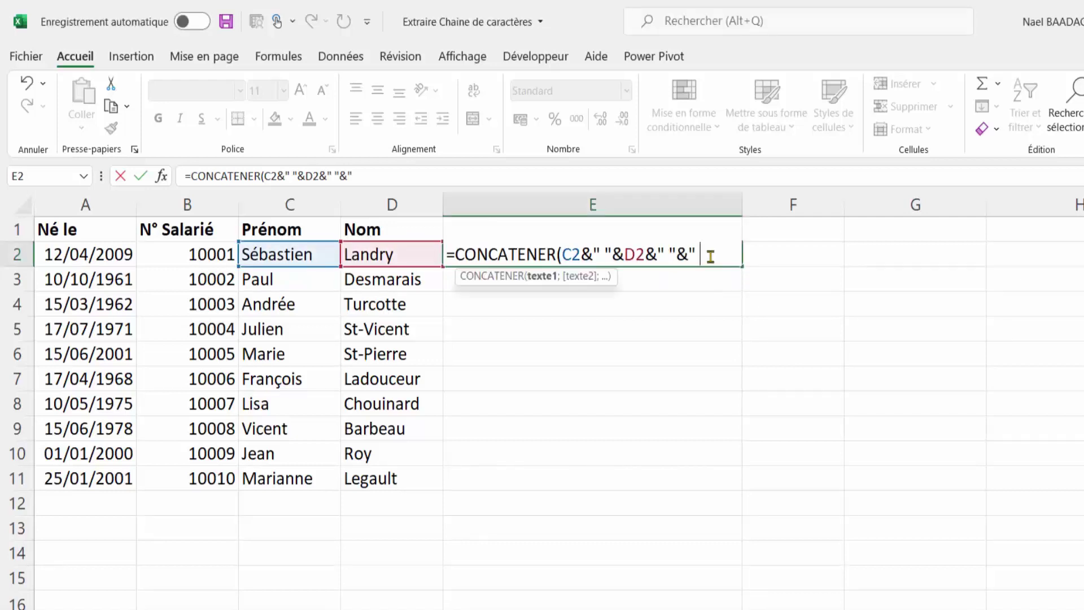
text(né le)
text(")
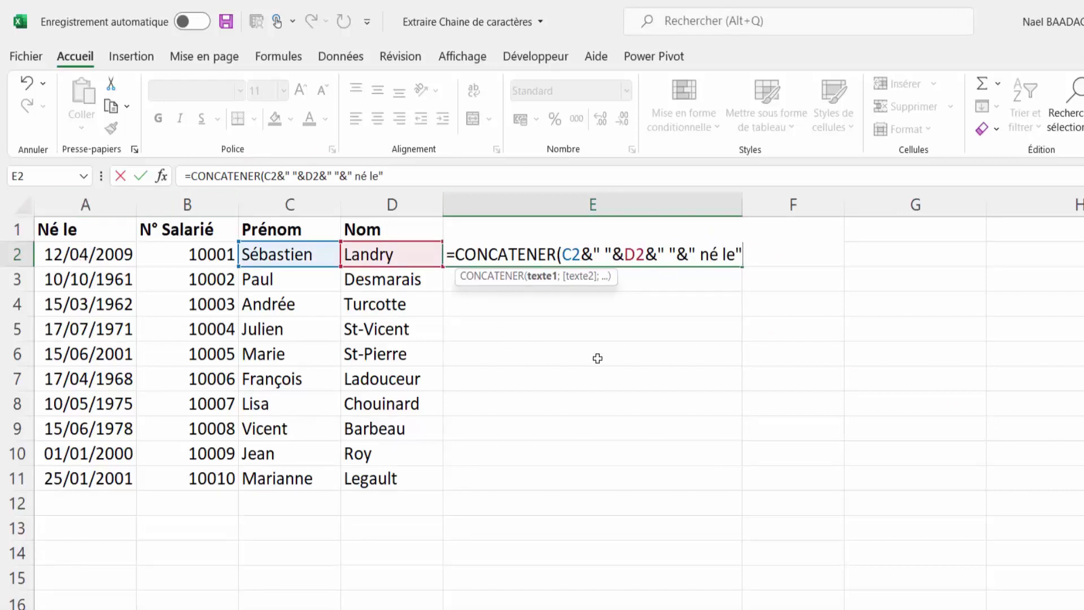
text(&)
text(t)
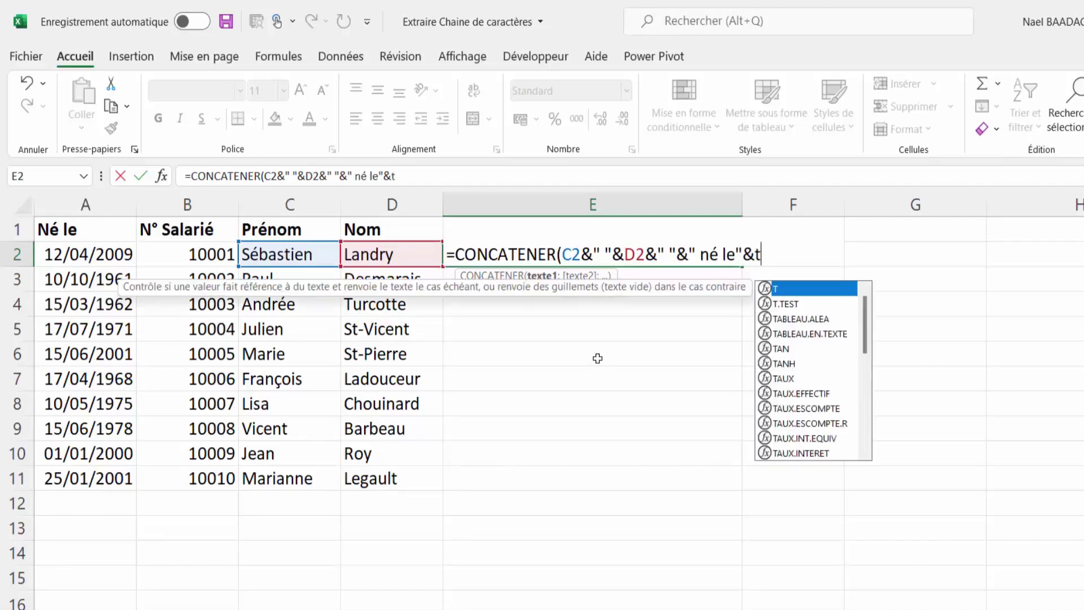
text(exte)
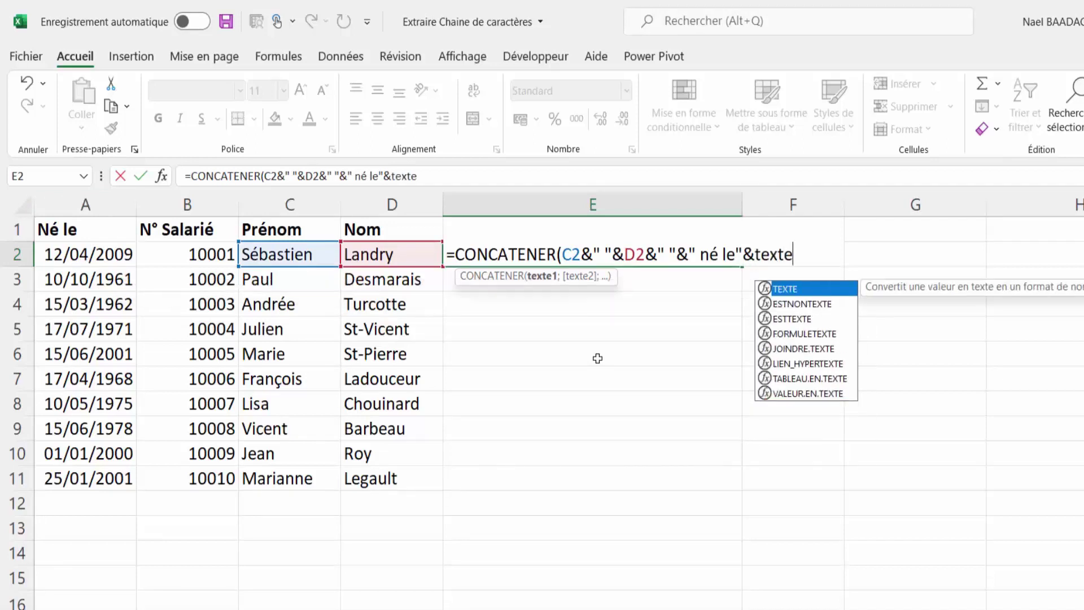
text(()
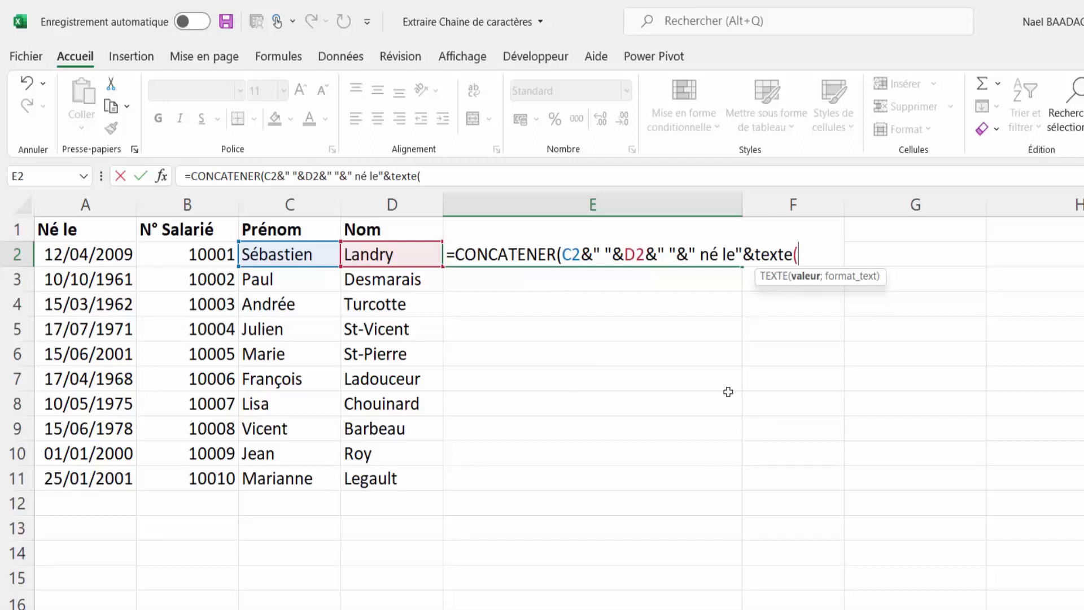
click(90, 252)
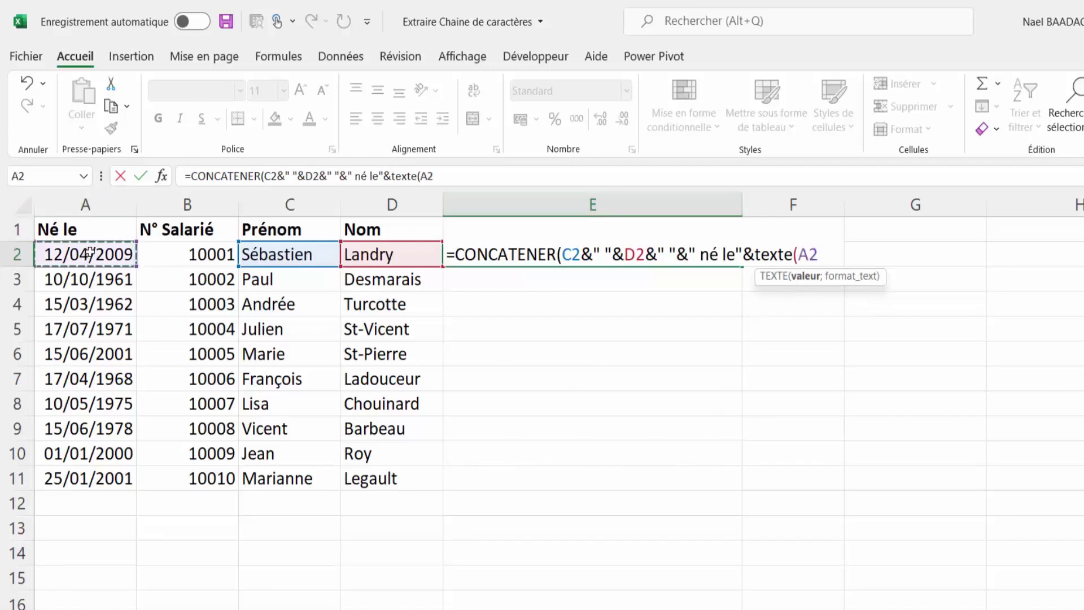
text(;")
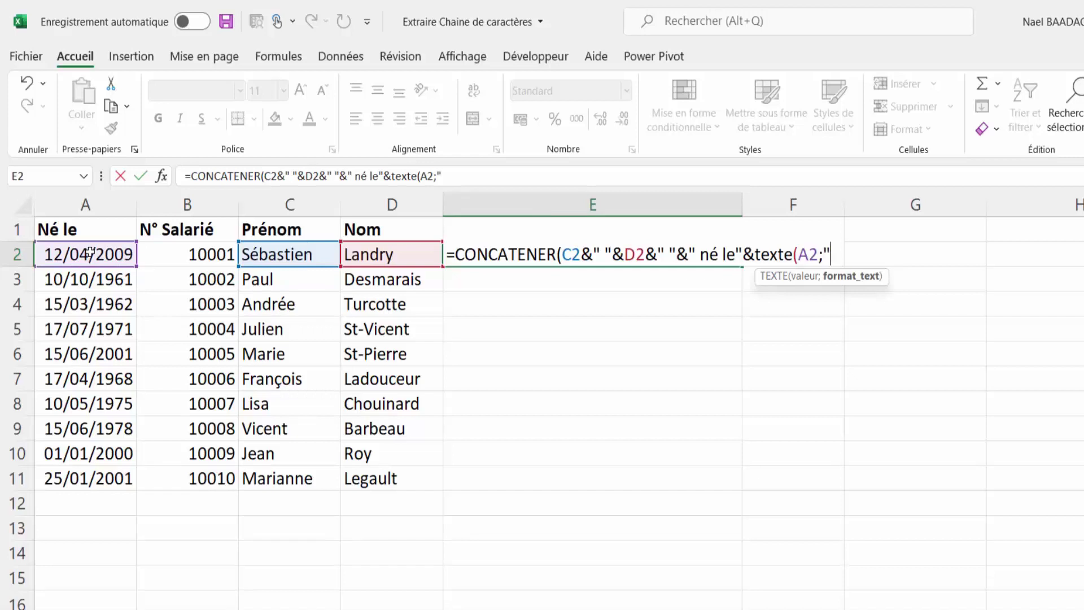
text(jj)
text(/)
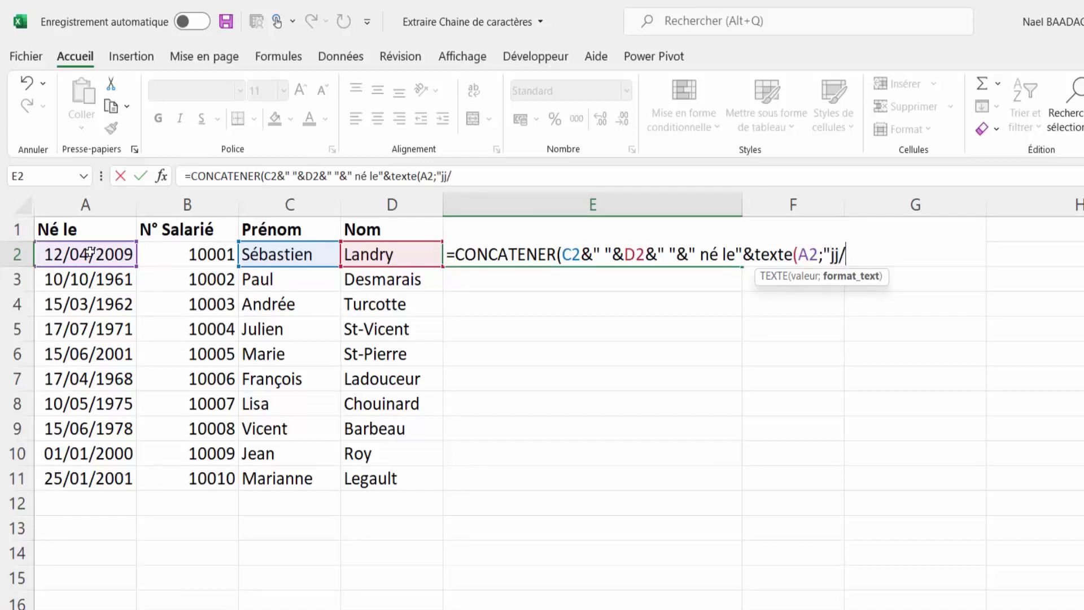
text(mm/)
text(aa)
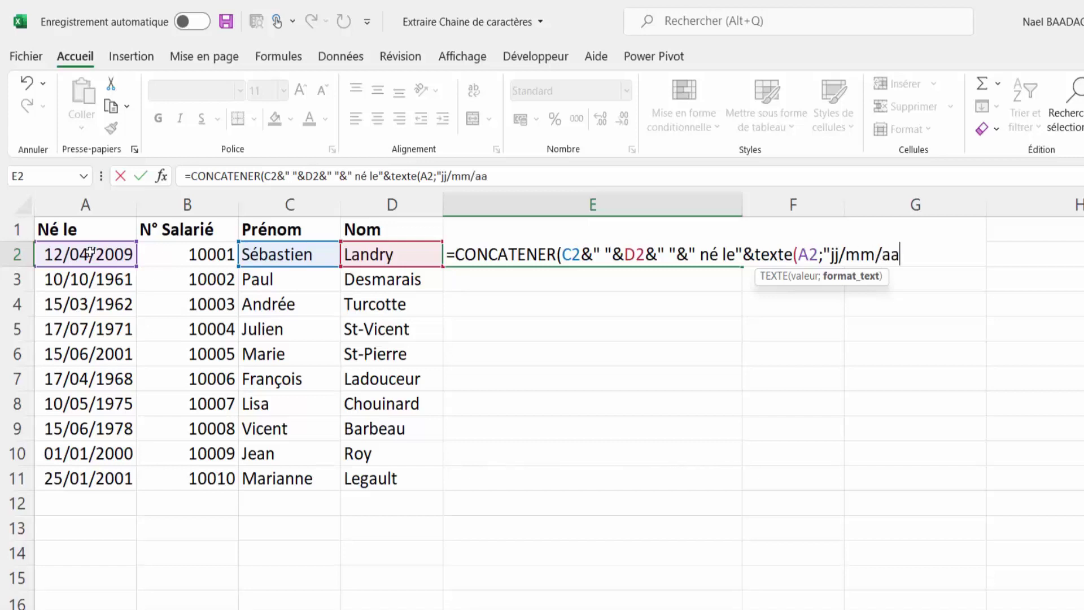
text(aa)
text(")
text()))
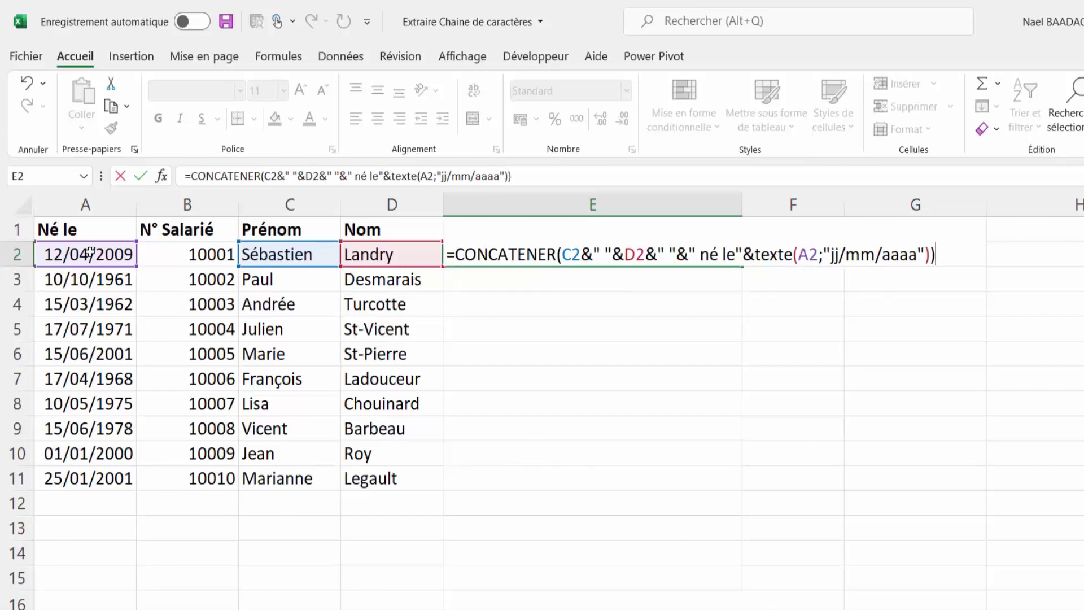
key(Return)
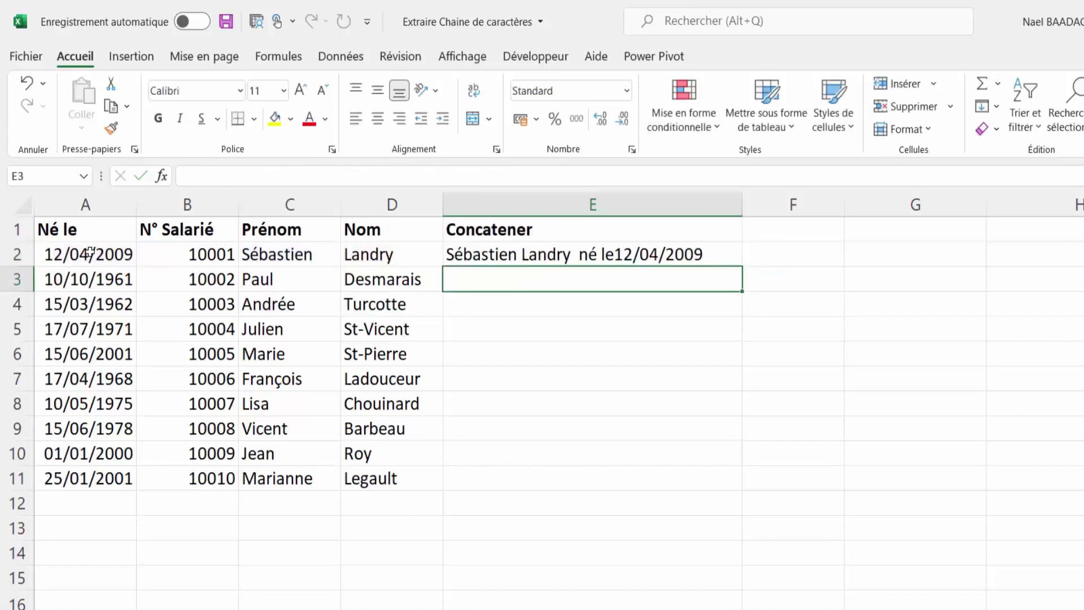
- Add the missing space after "né le" in E2 and fill the formula down to E11
click(582, 256)
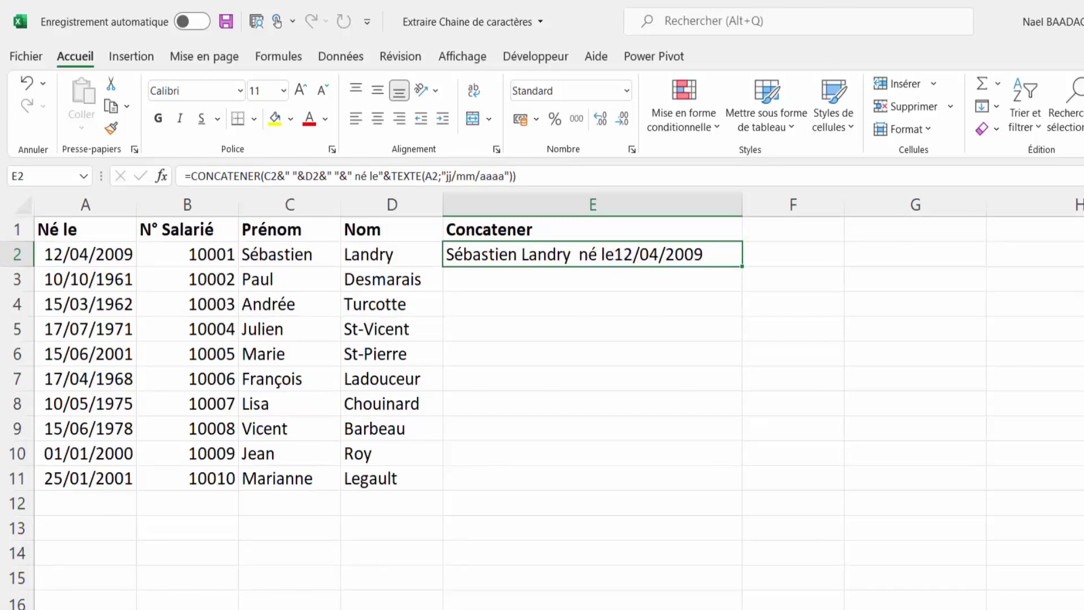
double_click(539, 261)
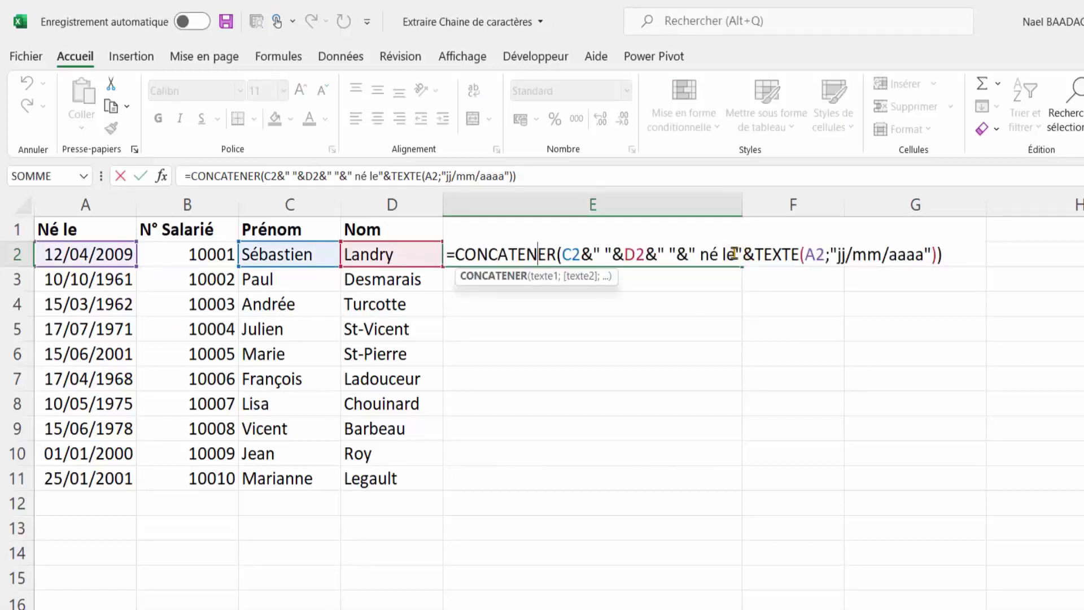
click(734, 254)
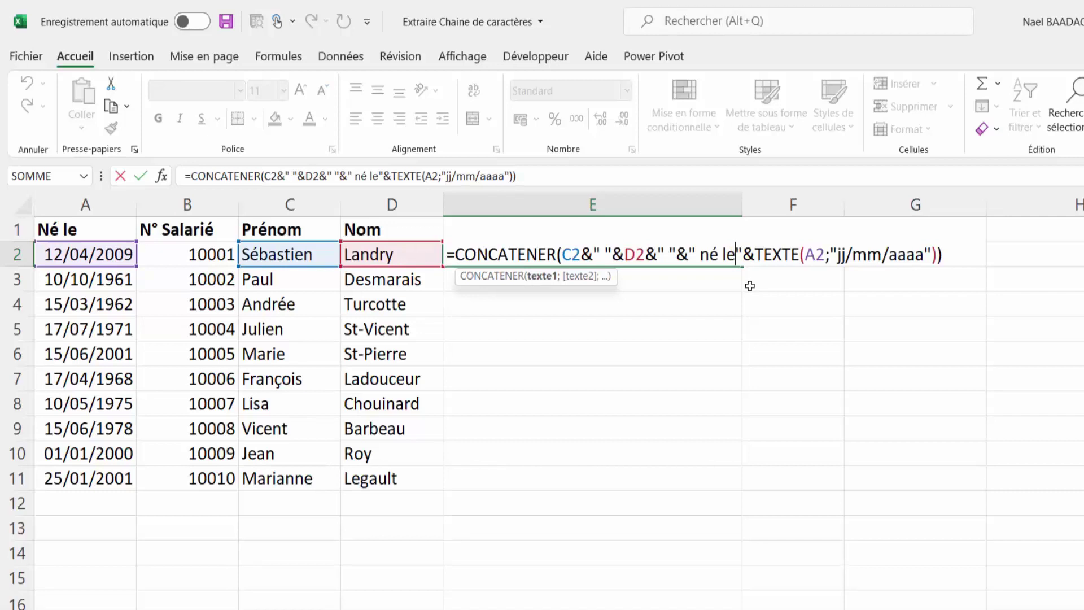
key(Return)
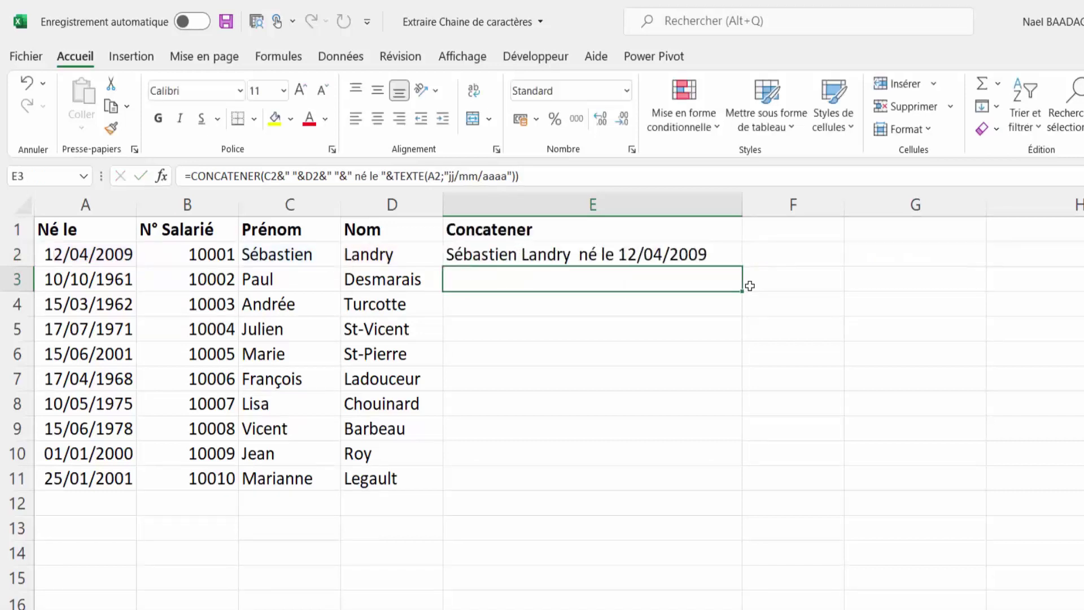
click(688, 258)
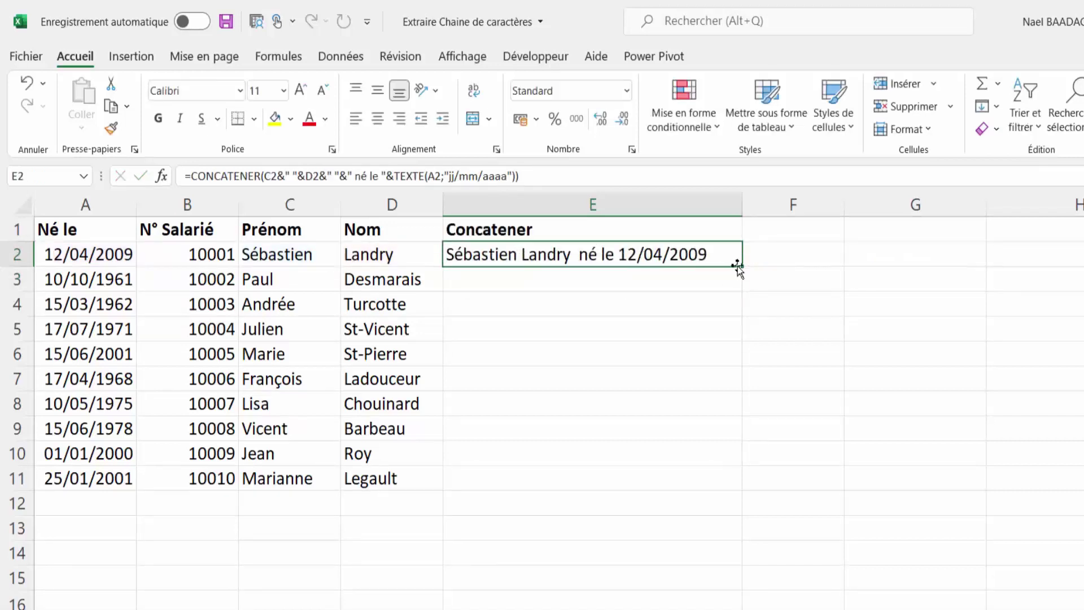
double_click(742, 266)
click(573, 287)
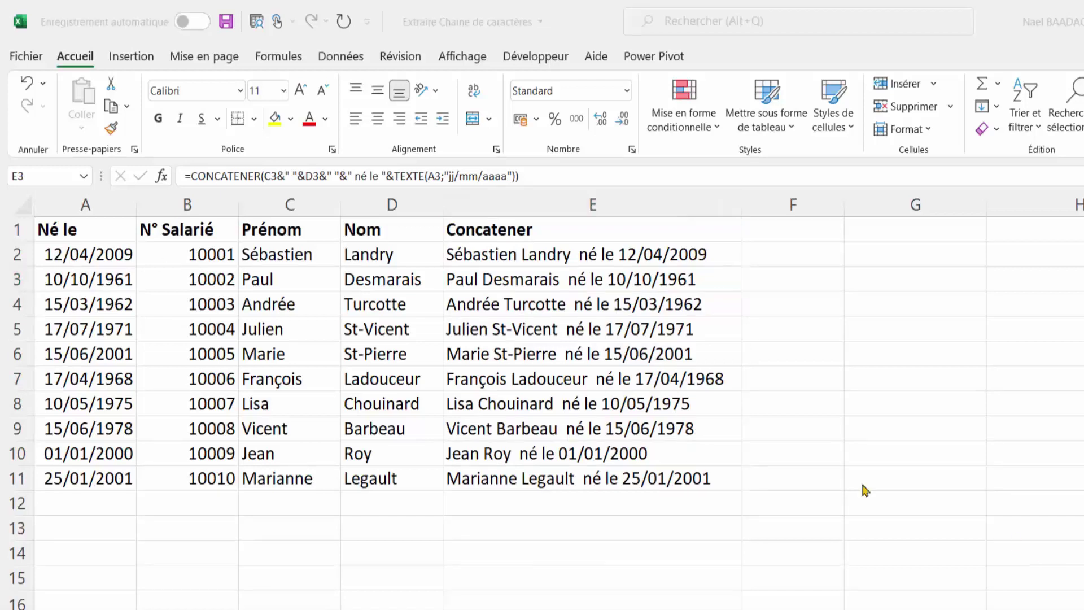
- On the Extraire Caractère sheet, compare the full names in A2 and A3 with the empty B2
click(593, 258)
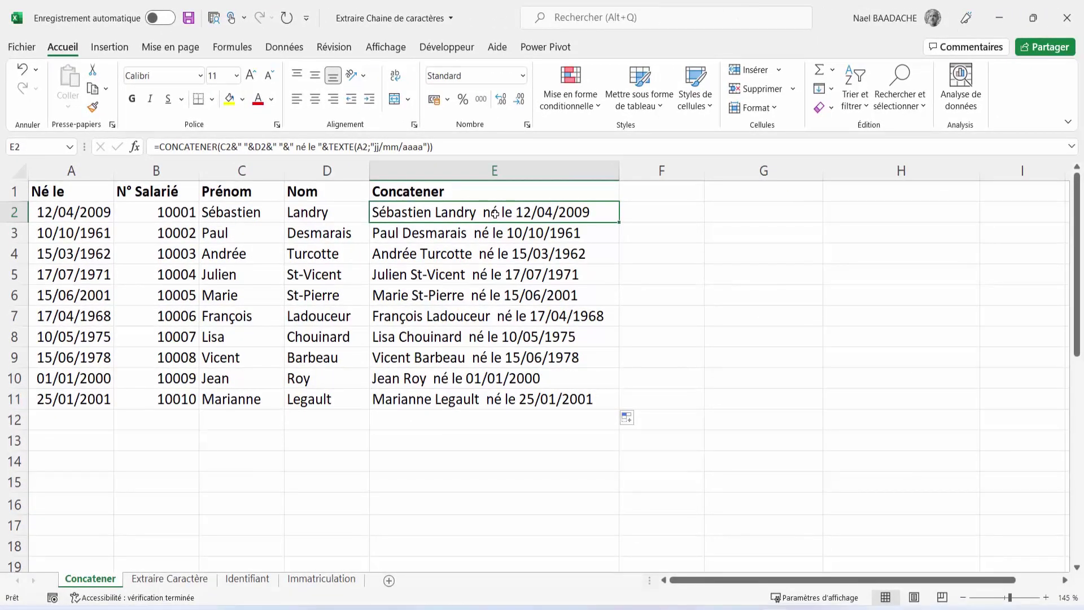
click(188, 582)
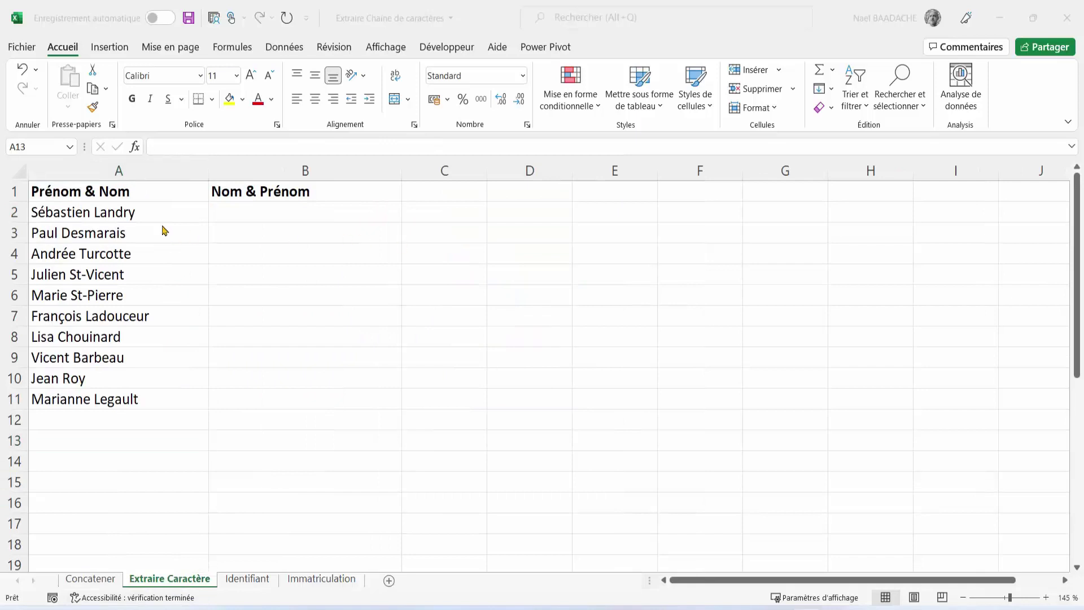
click(246, 212)
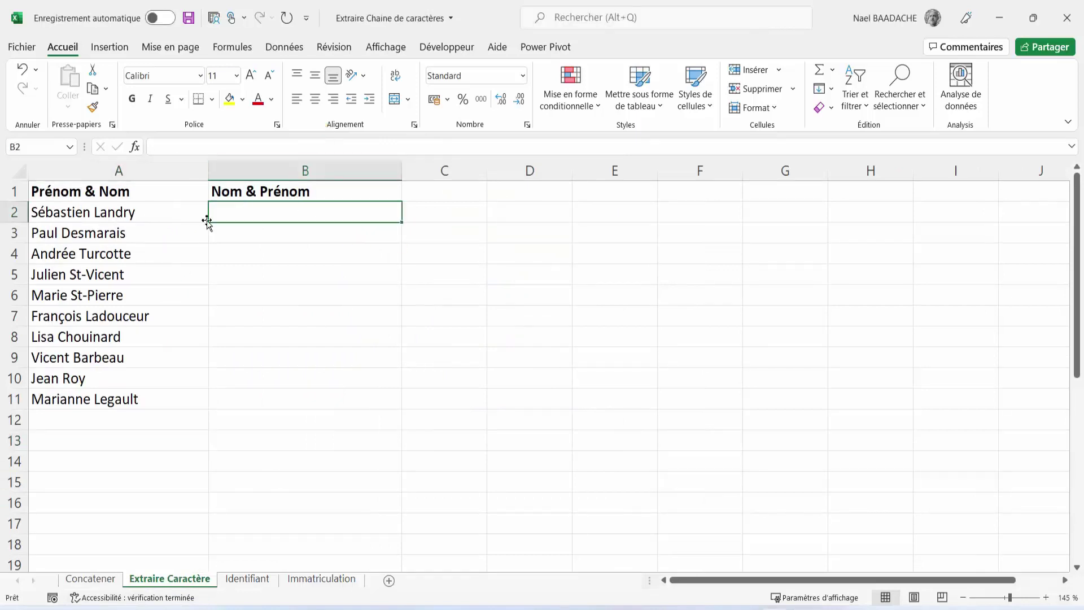
click(75, 214)
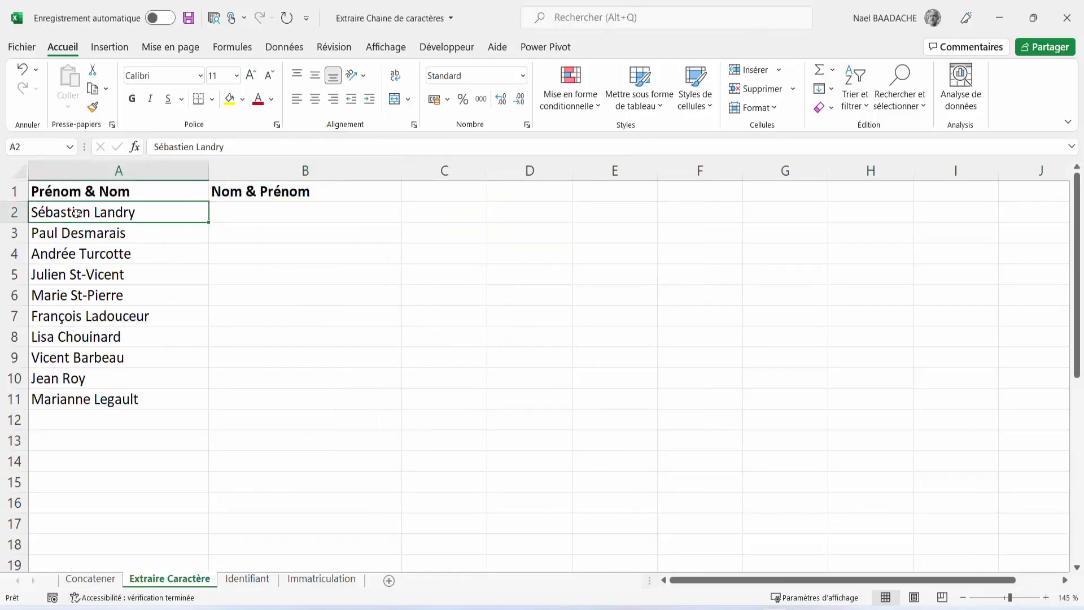
click(240, 214)
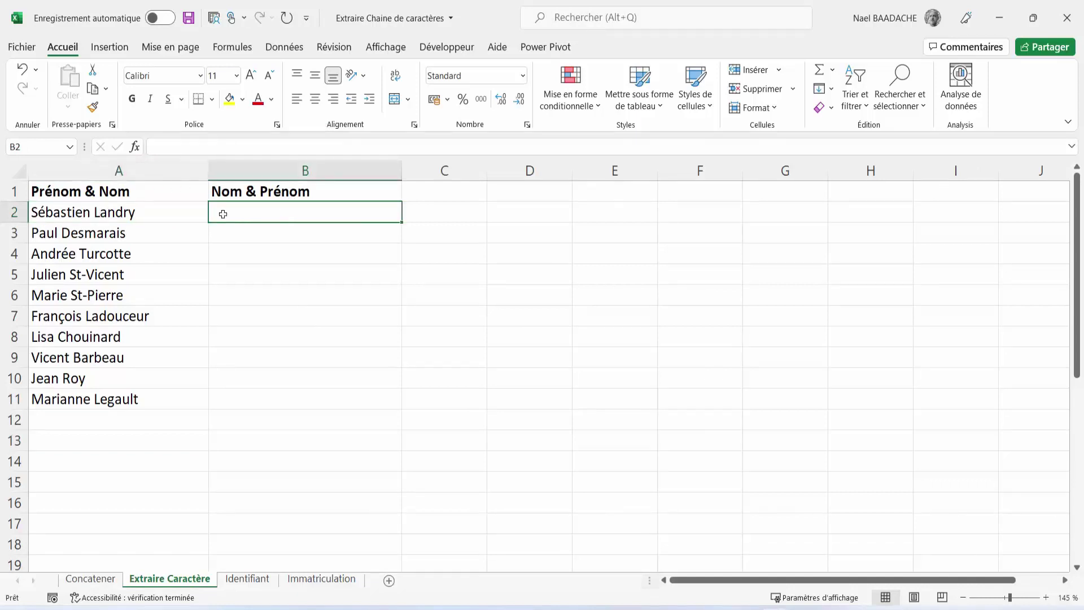
click(49, 212)
click(49, 225)
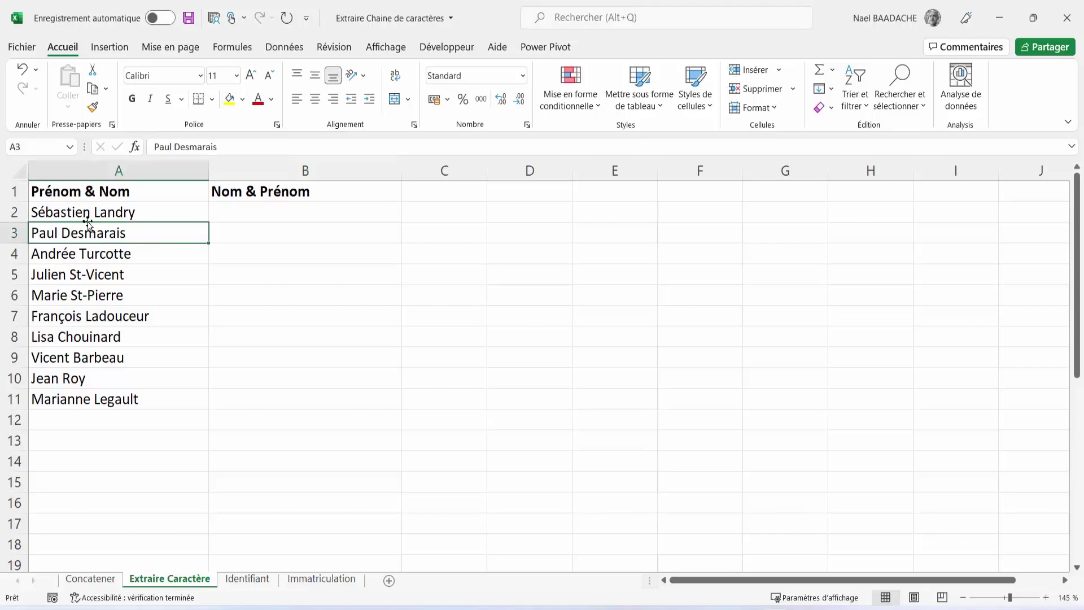
click(240, 210)
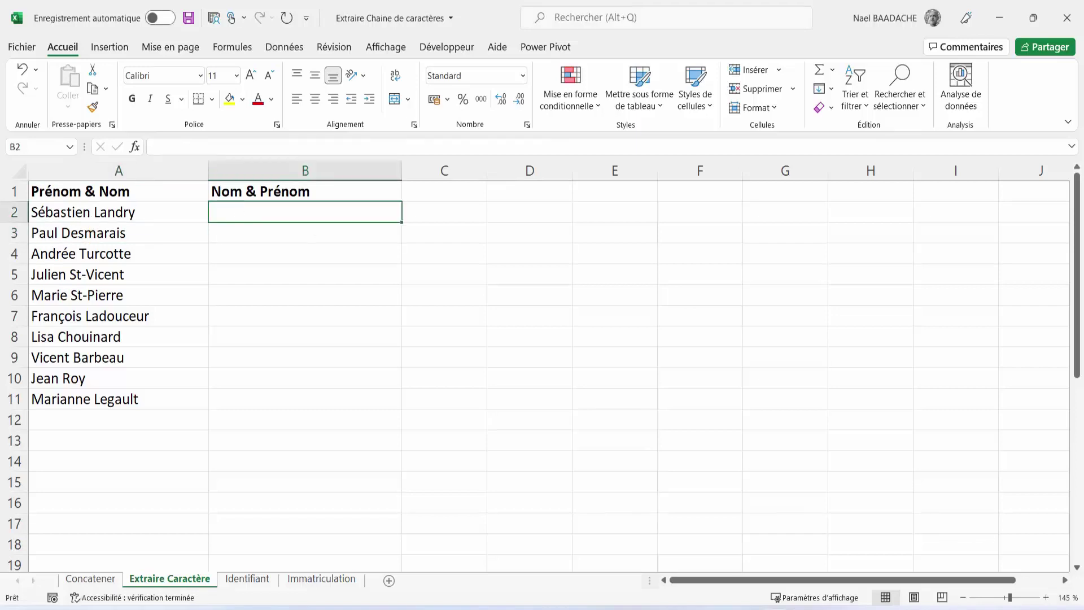
click(113, 213)
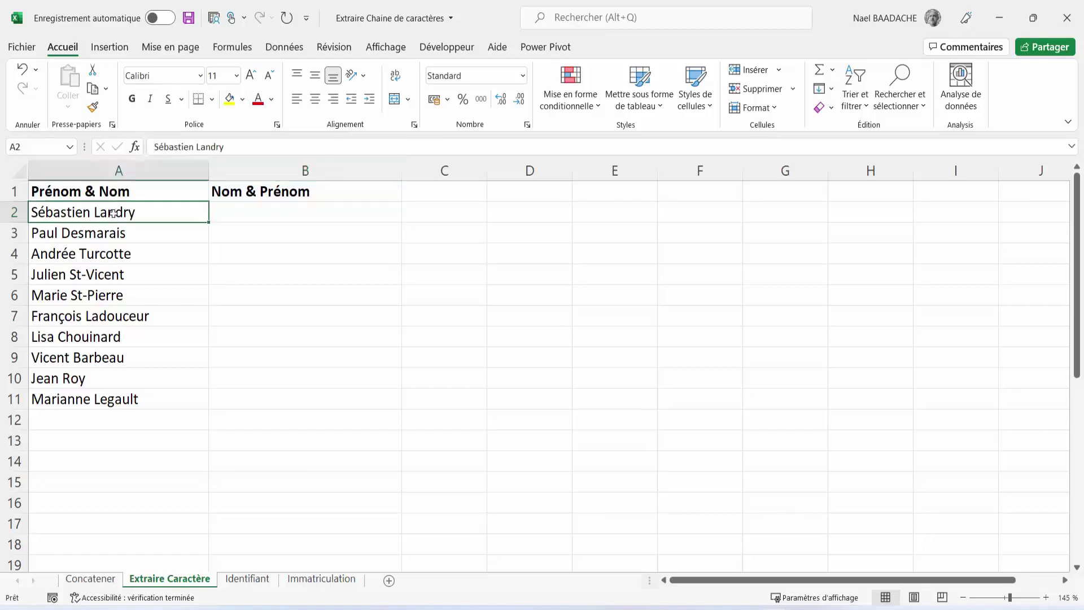
click(260, 212)
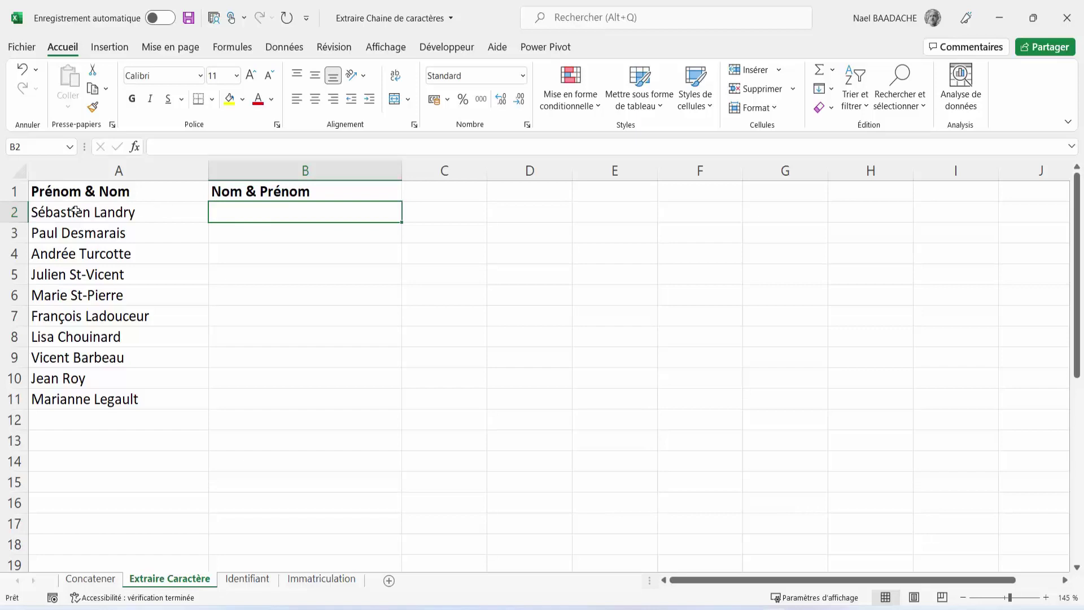
- Begin the last-name formula in B2 with =DROITE(A2;NBCAR(A2)-
text(=)
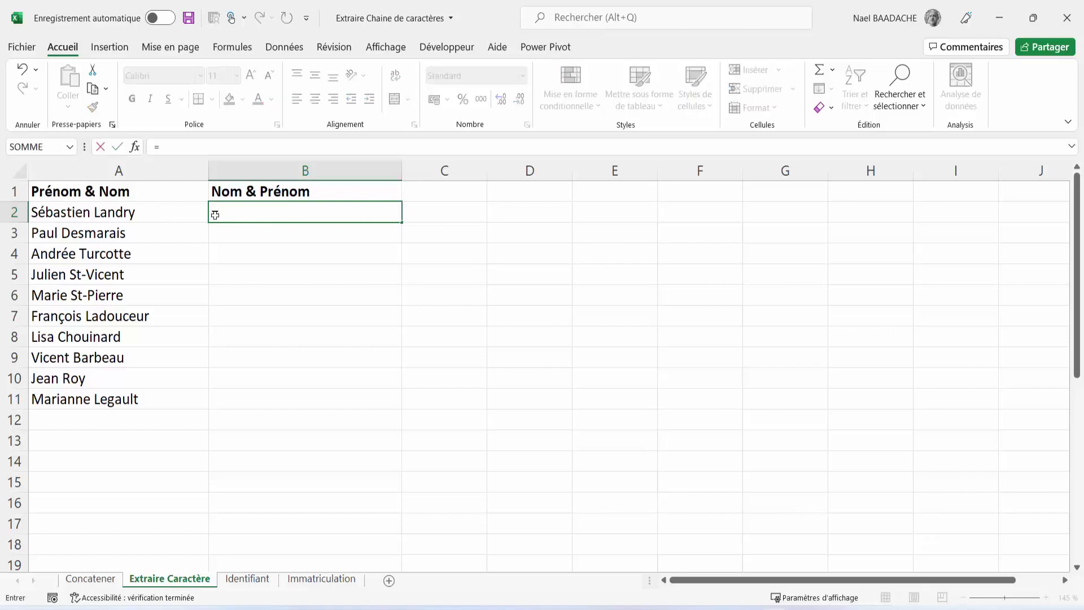
text(droit)
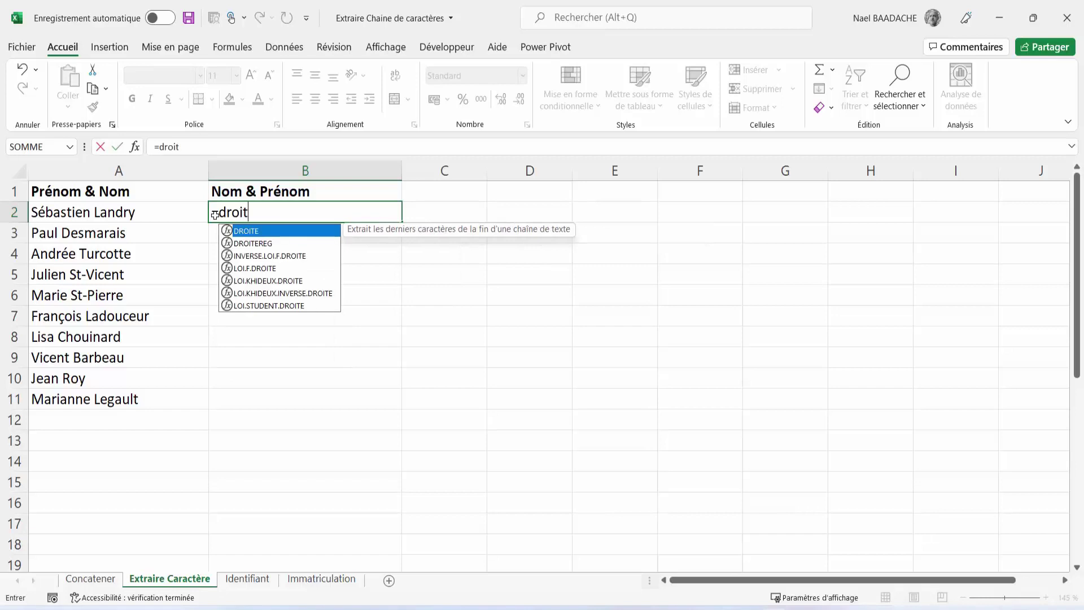
text(e()
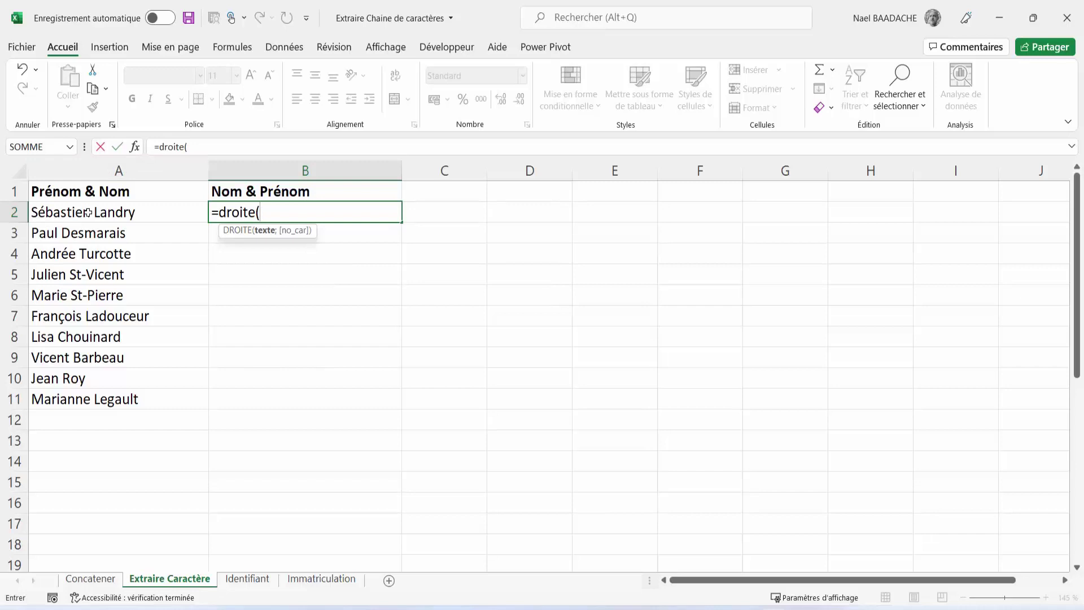
click(88, 212)
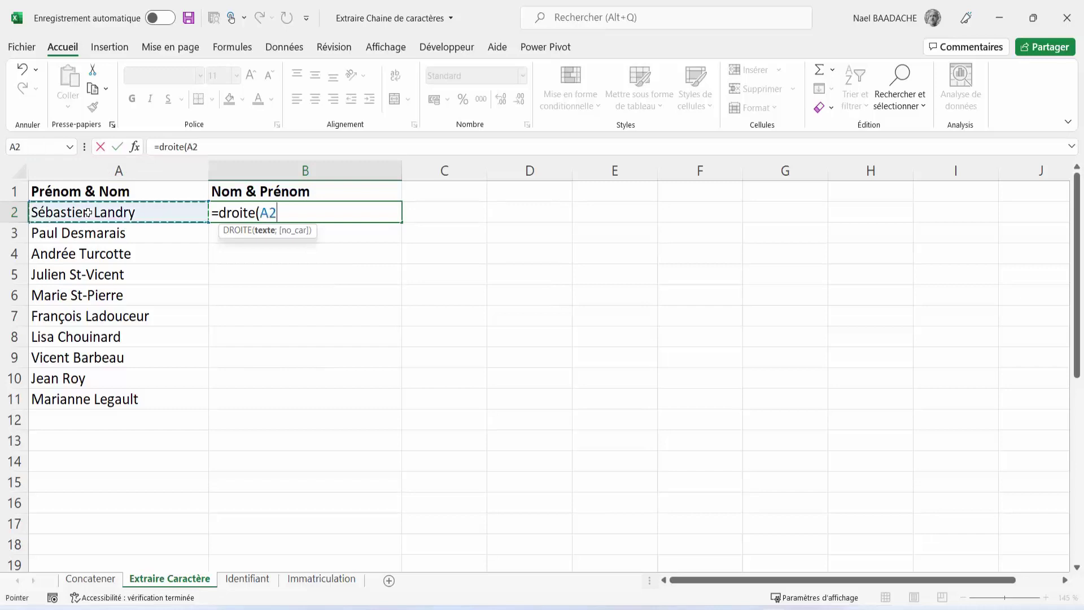
text(;)
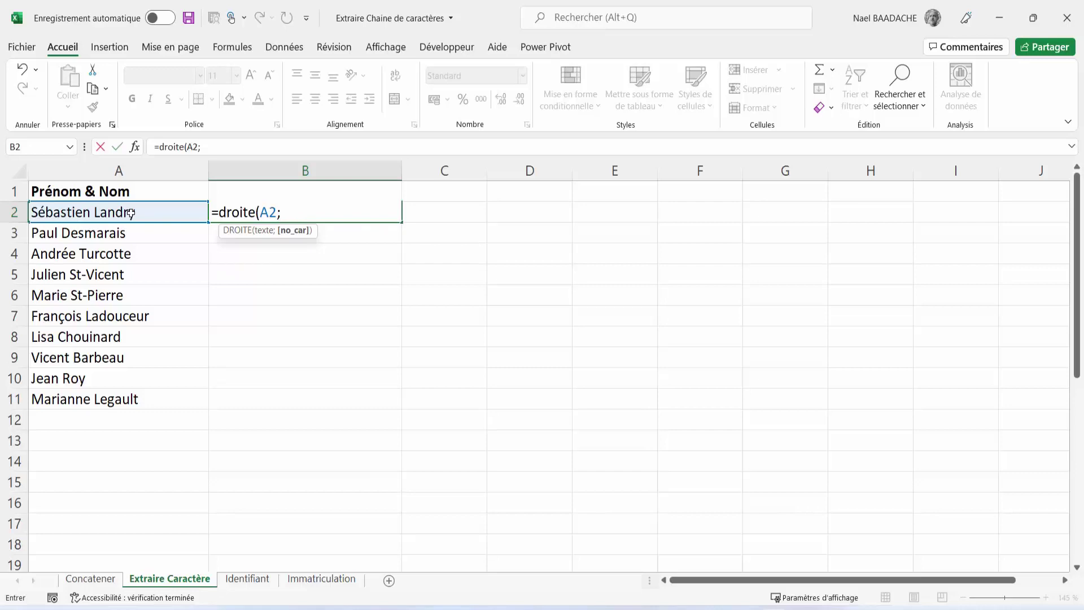
text(nbca)
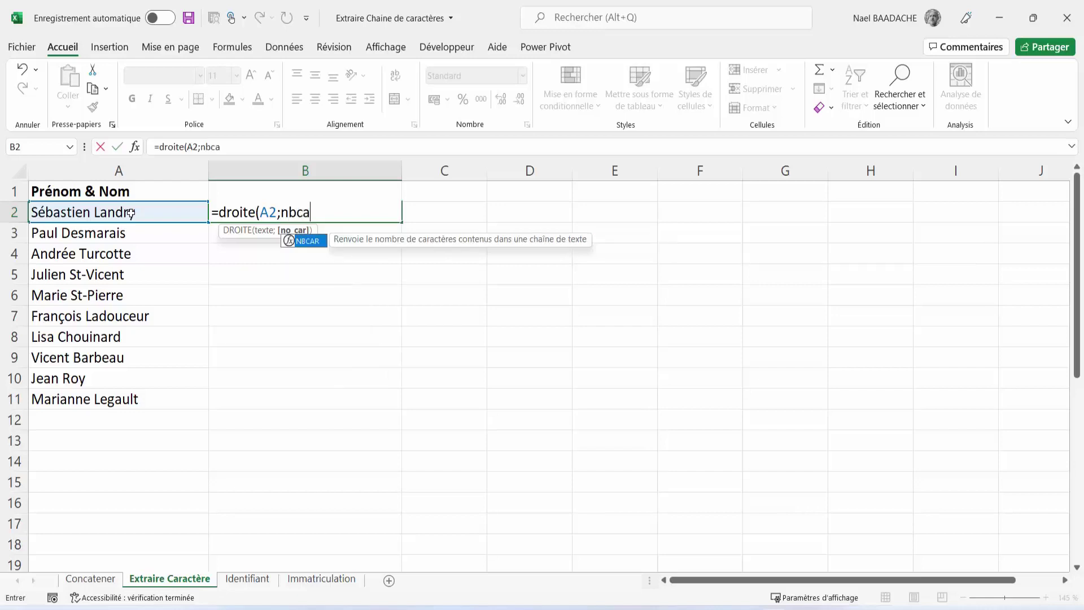
text(r)
text(()
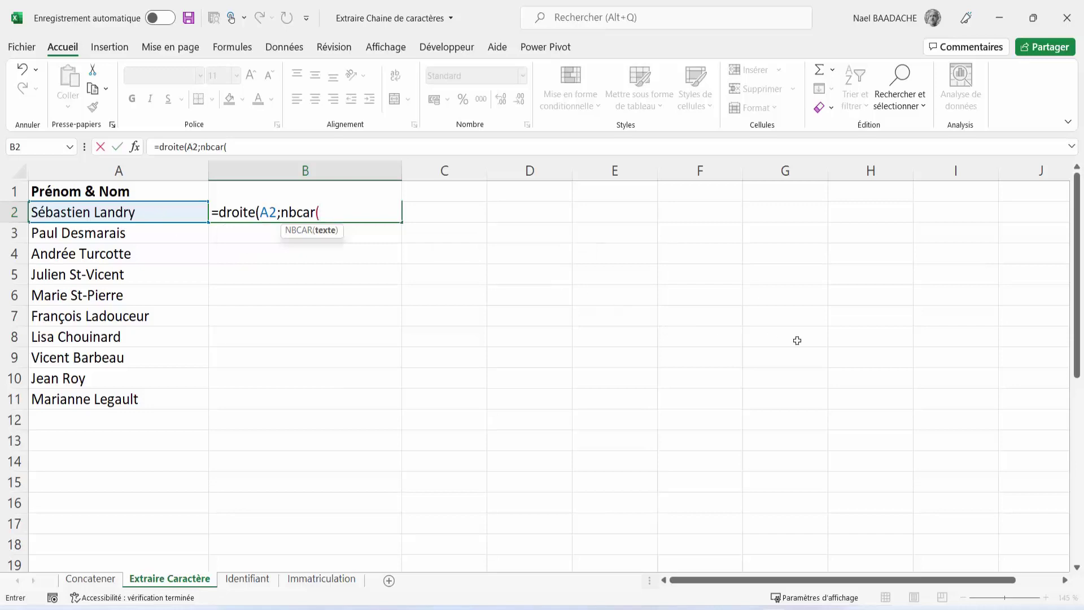
click(60, 216)
click(84, 214)
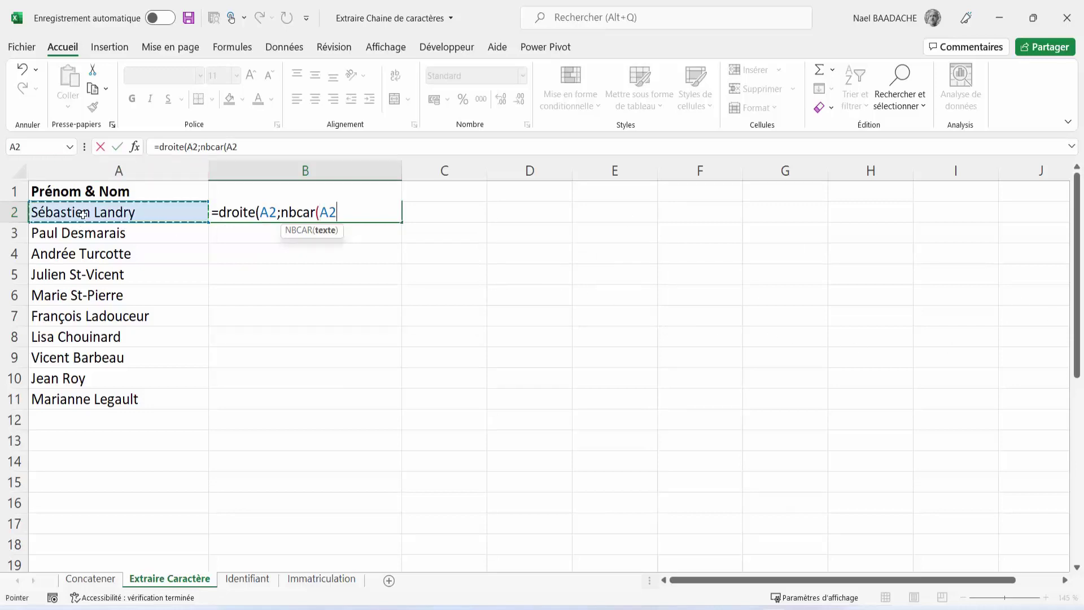
text())
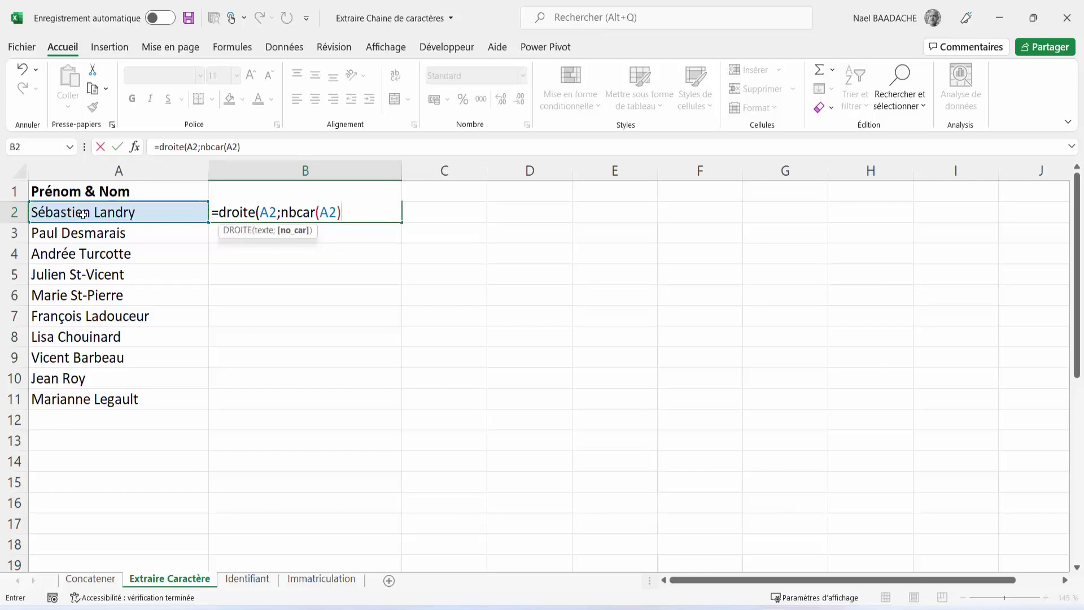
text(-)
- Finish it with TROUVE(" ";A2)) and fill the last-name formula down to B11
text(t)
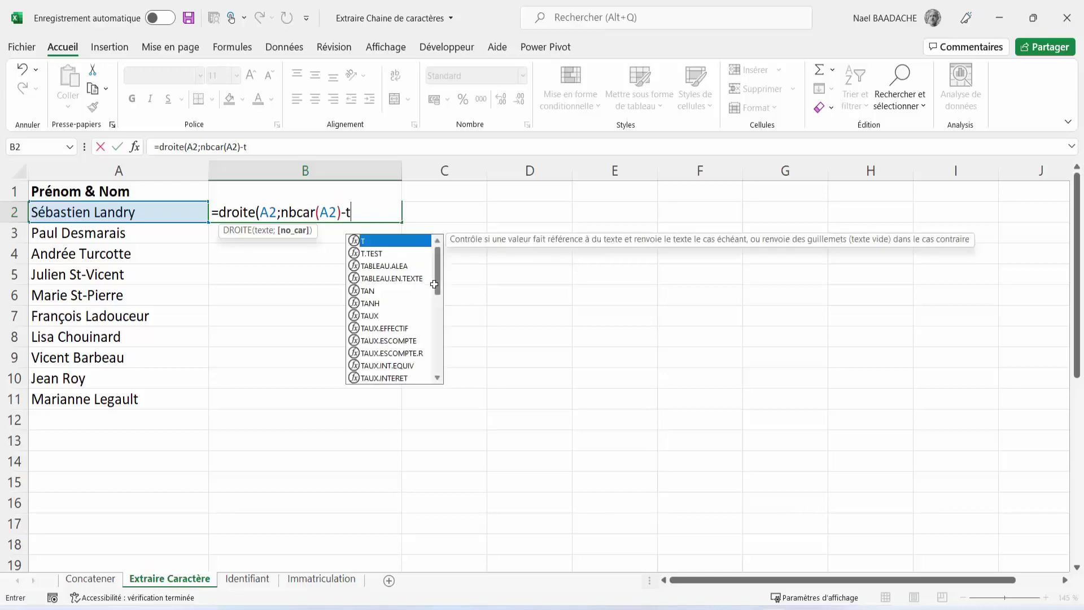
text(rouve()
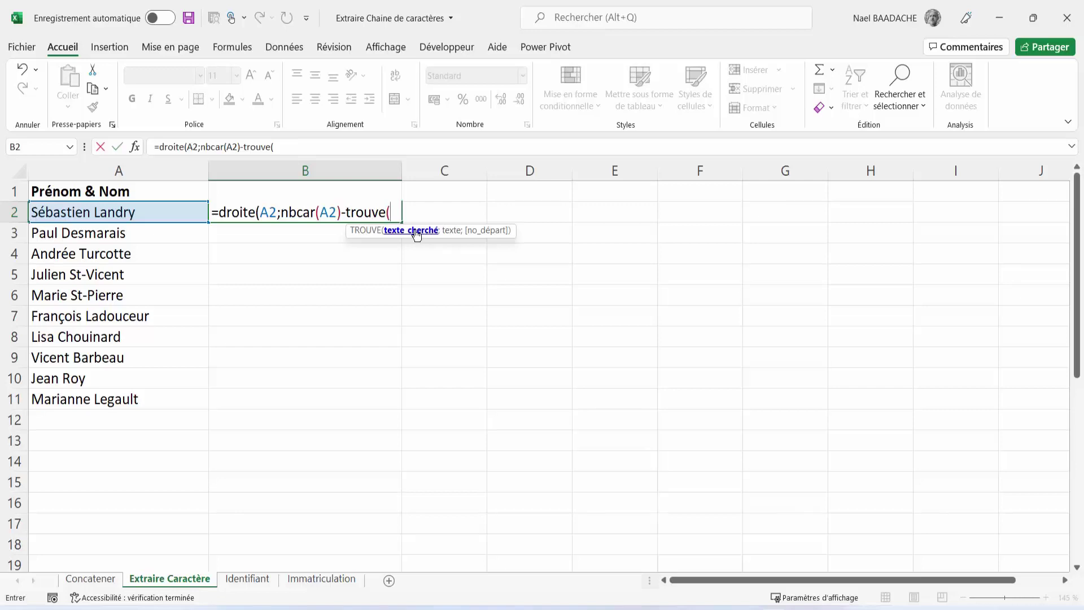
text(")
text( ";)
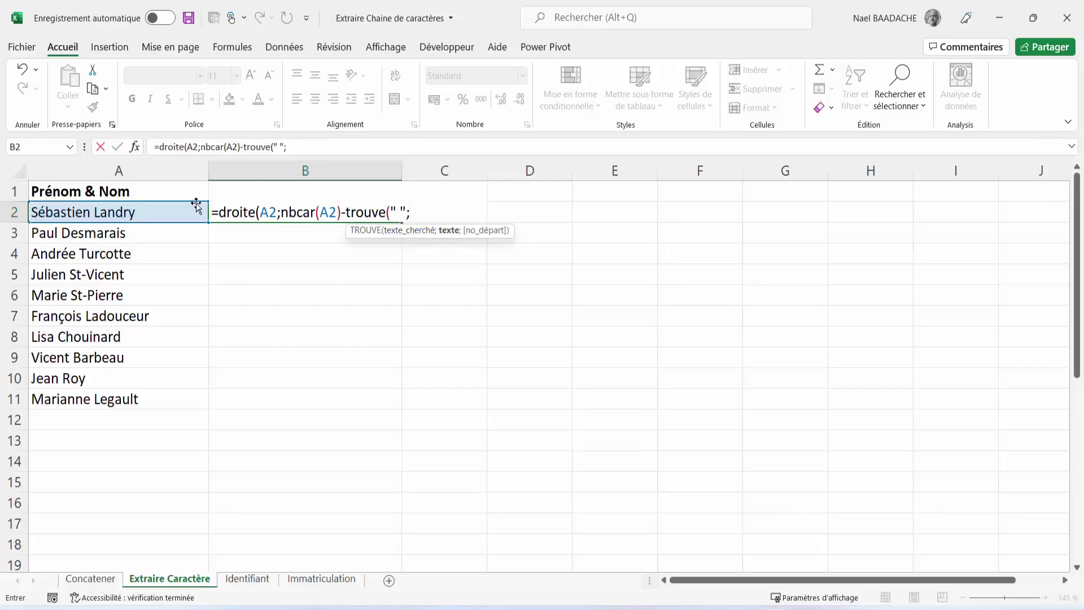
click(92, 212)
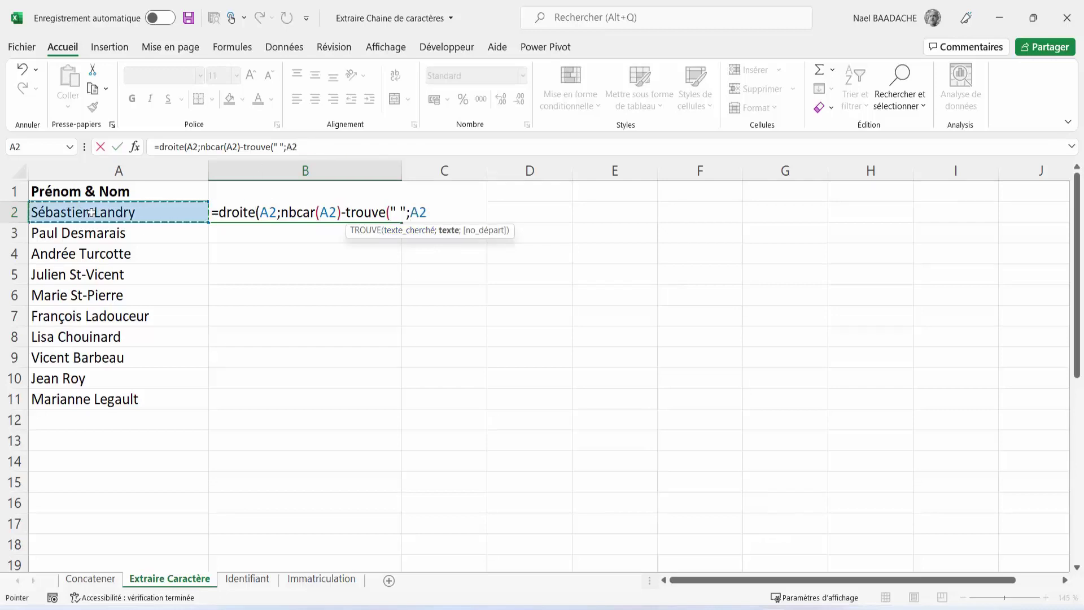
text())
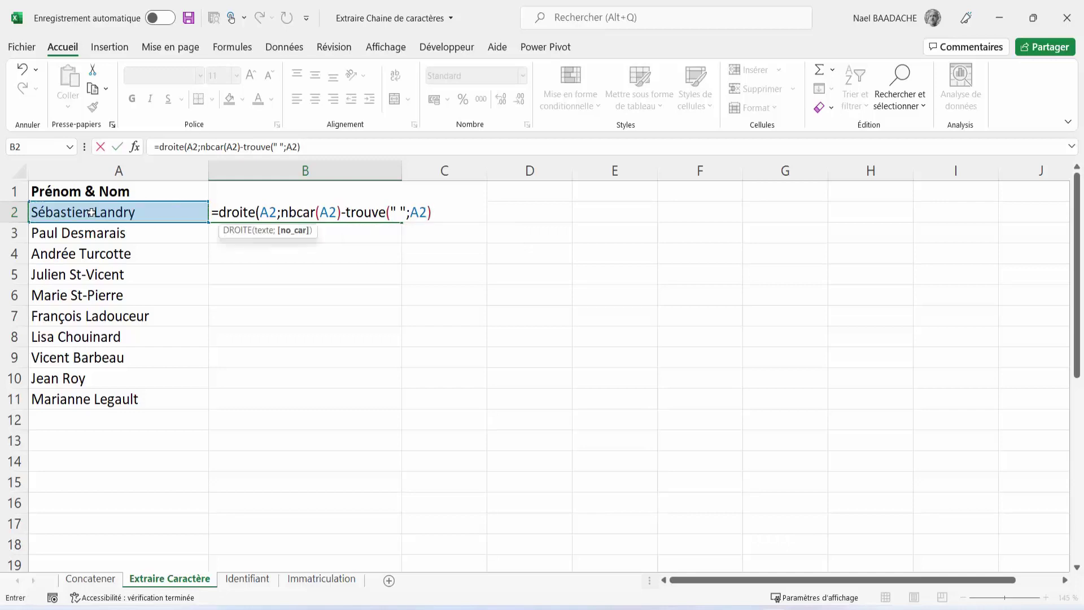
text())
key(Return)
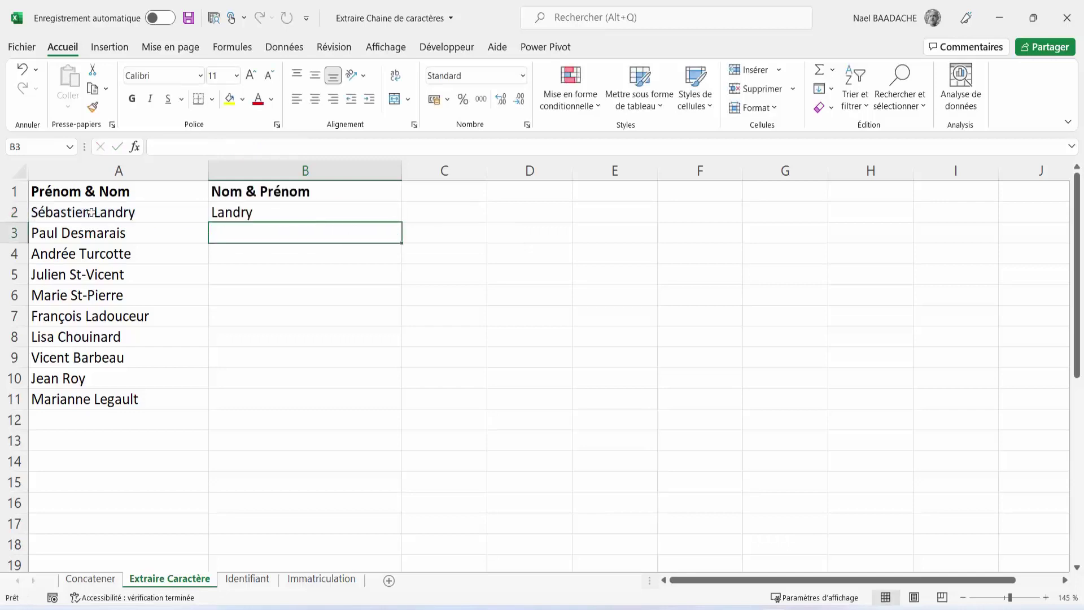
click(277, 210)
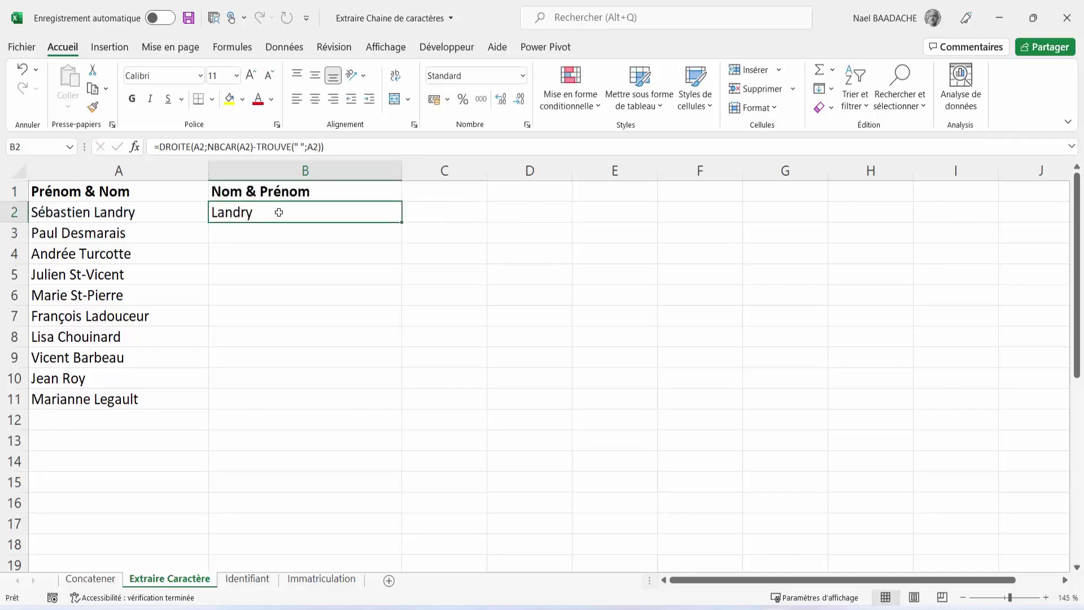
double_click(401, 222)
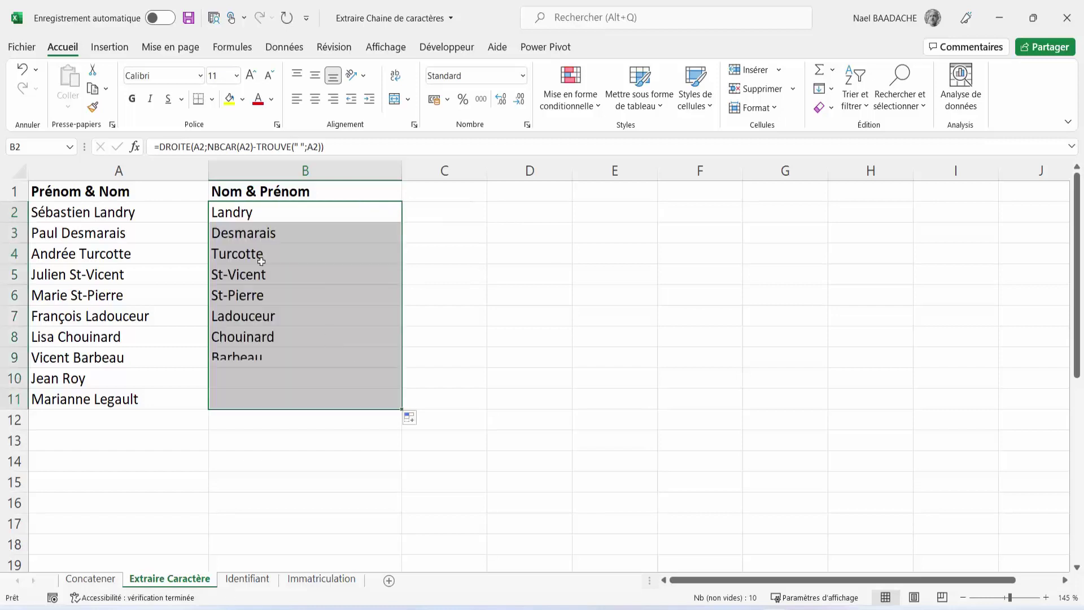
click(327, 215)
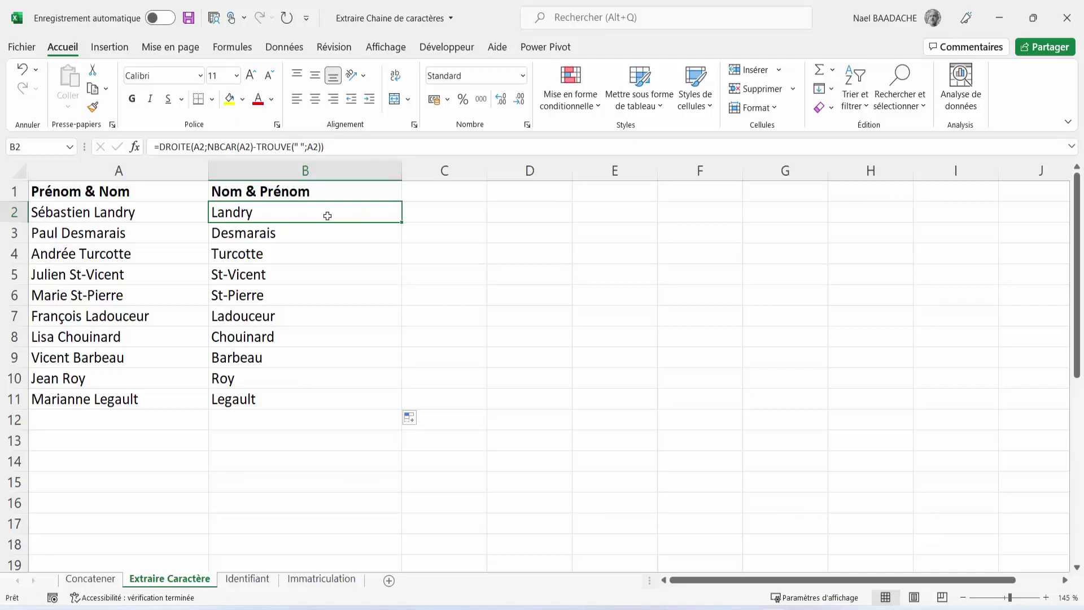
- Append &" "&GAUCHE(A2;TROUVE(" ";A2)) to B2 so the first name follows the last name
double_click(327, 216)
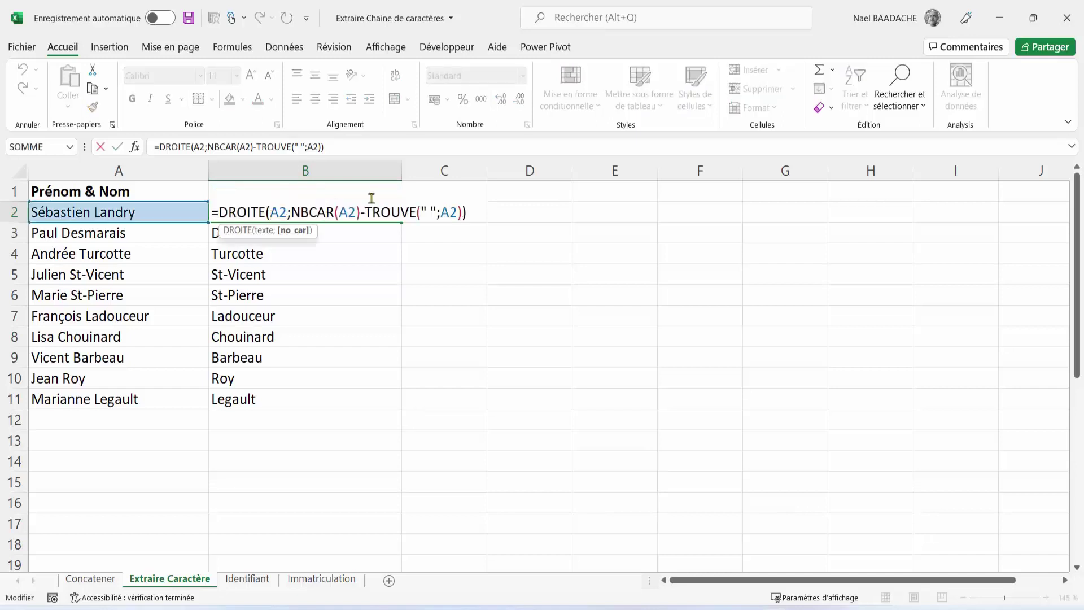
click(472, 213)
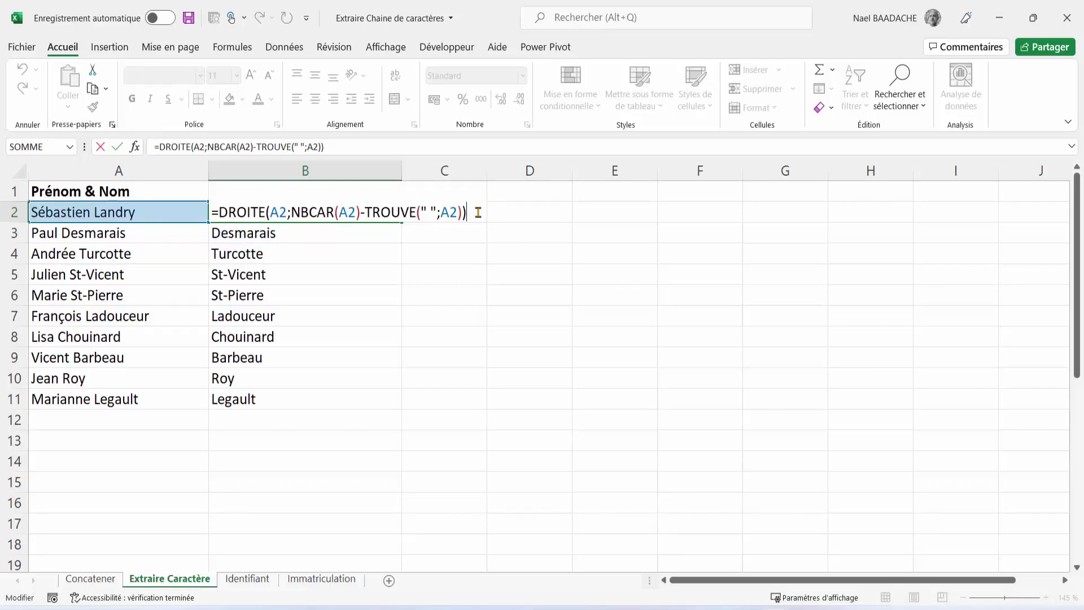
text(&)
text(" )
text(")
text(&)
text(gauche)
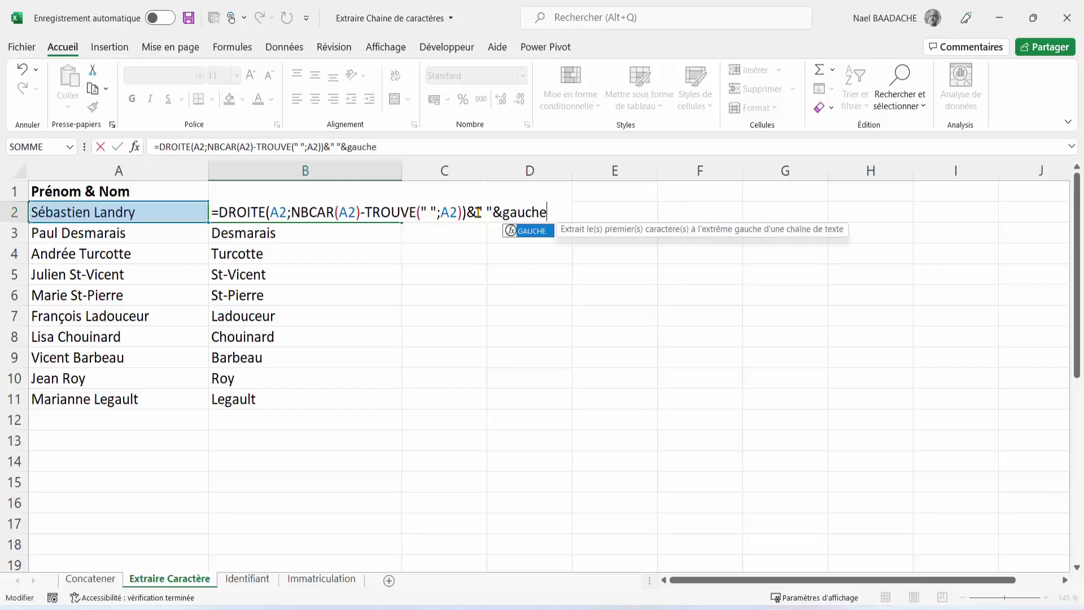
text(()
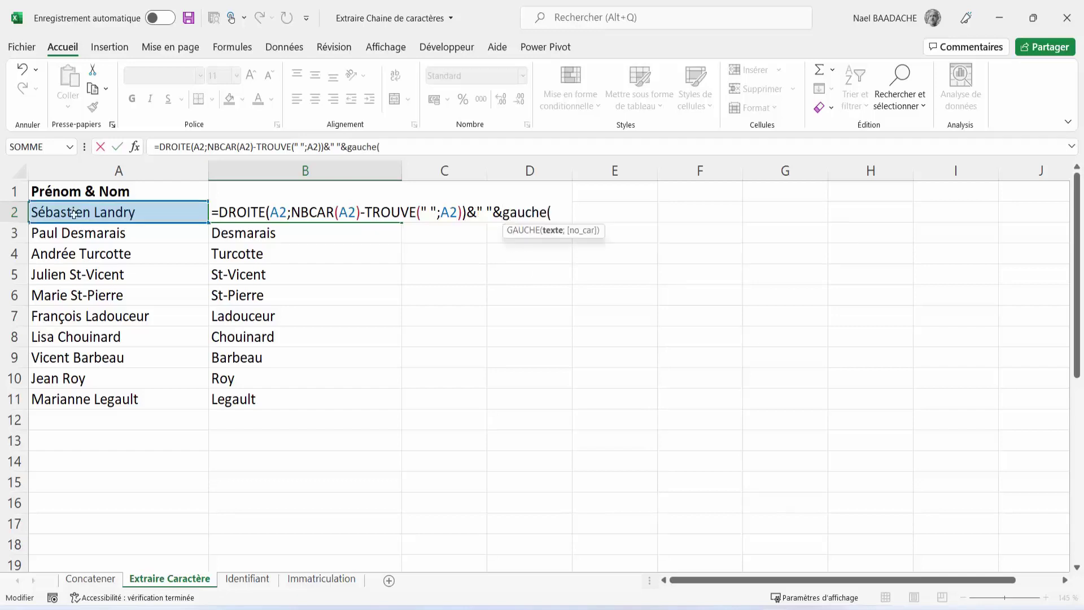
click(84, 213)
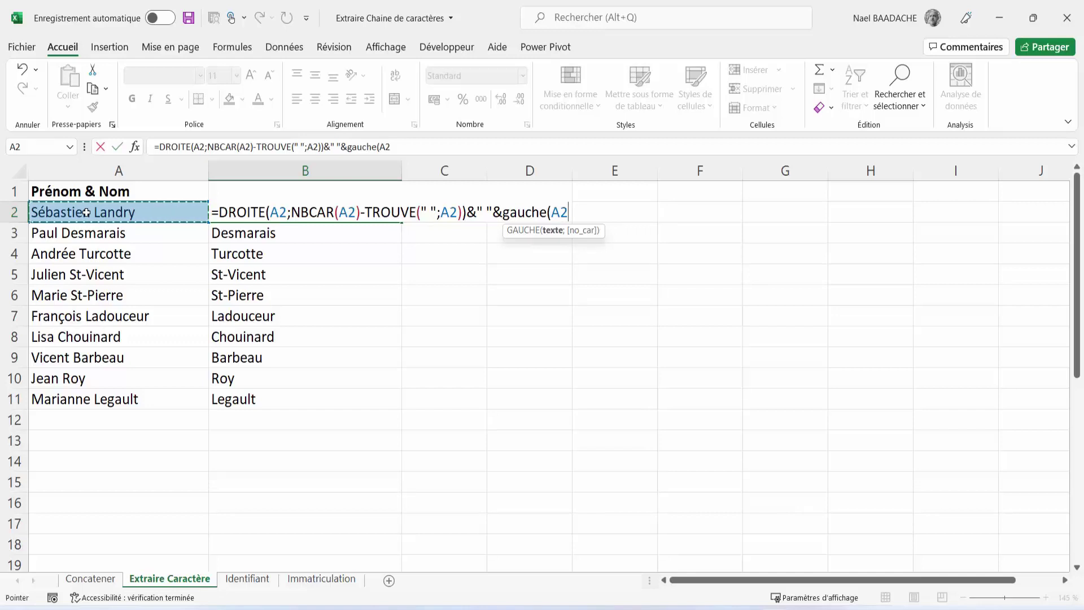
text(;)
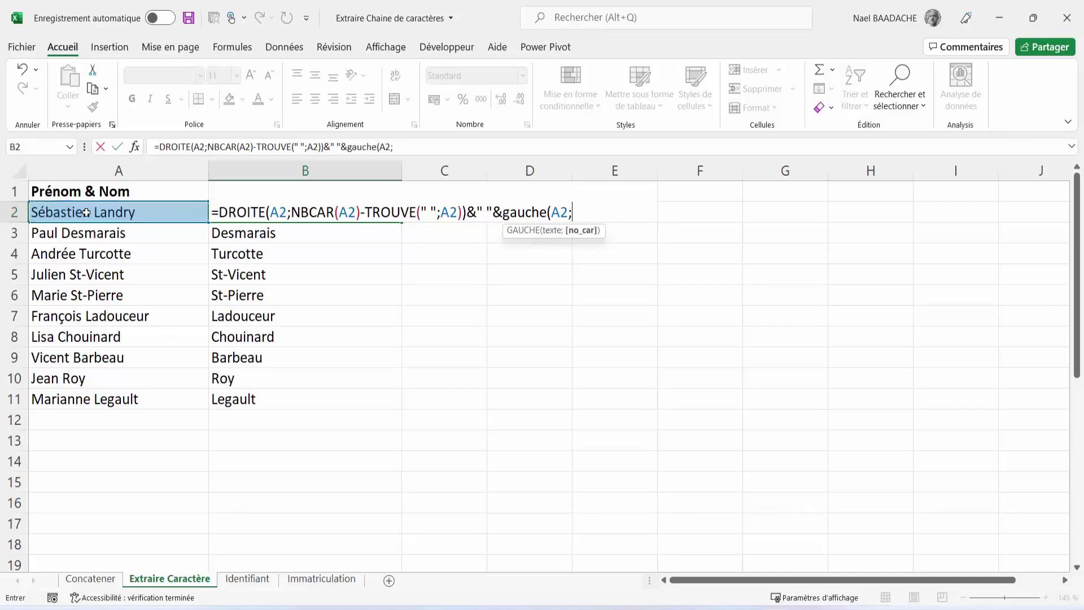
text(trouv)
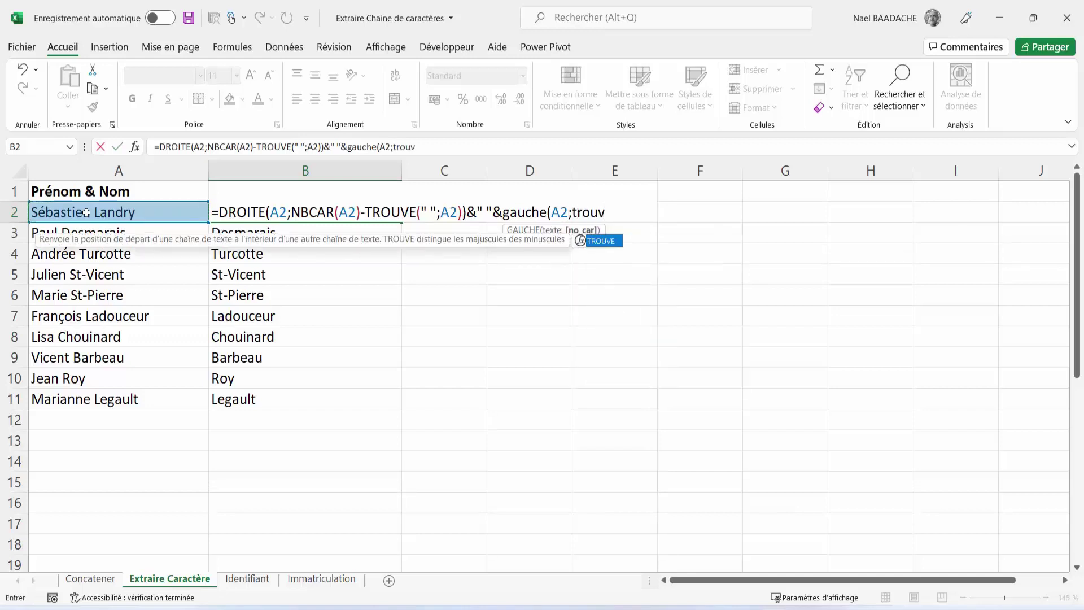
text(e()
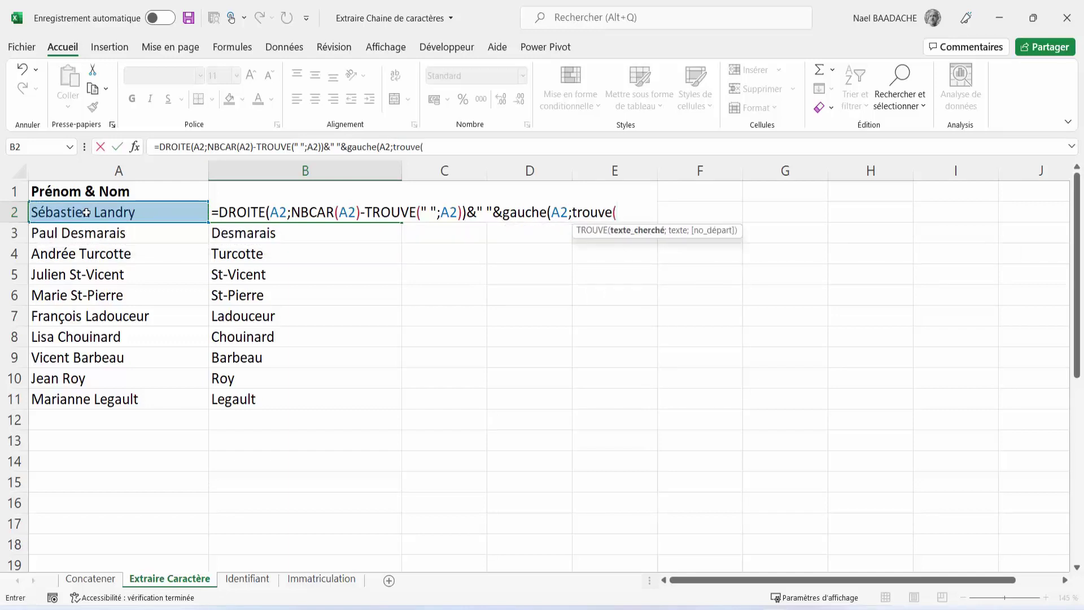
text(")
text( ")
text(;)
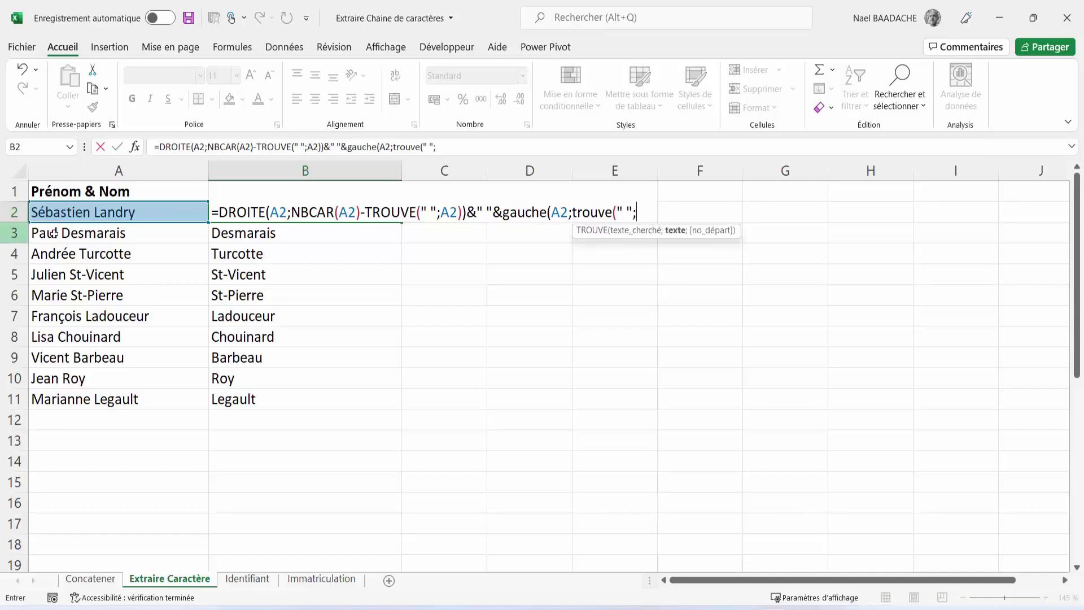
click(94, 209)
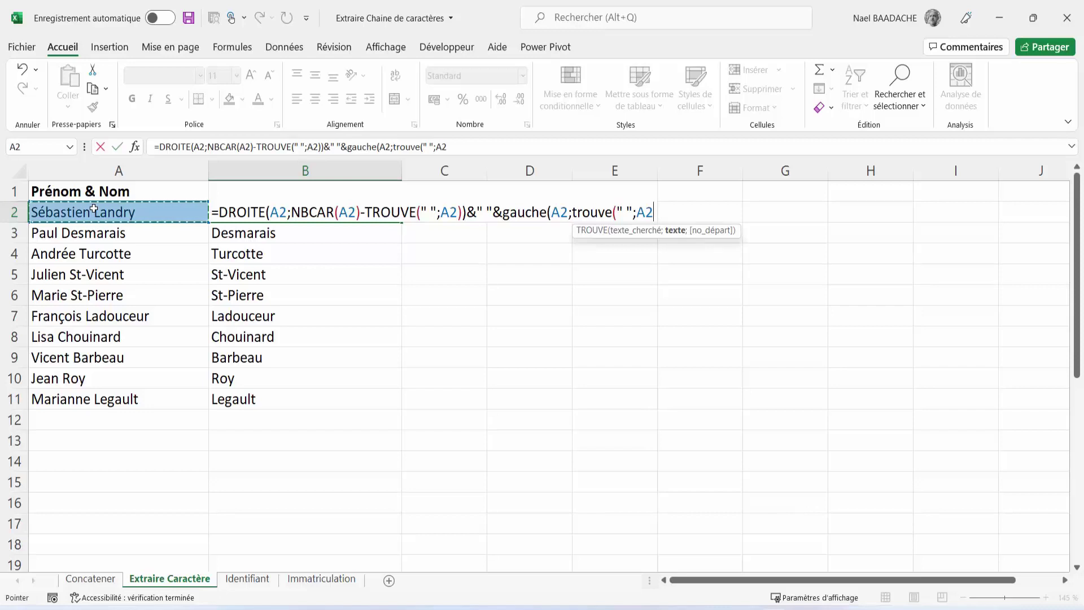
text())
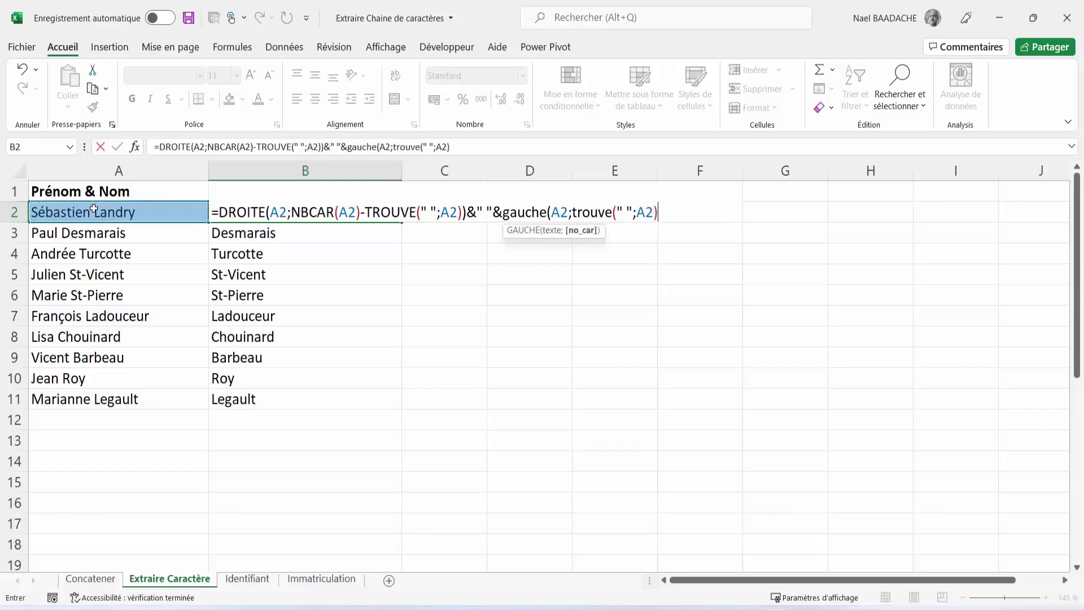
text())
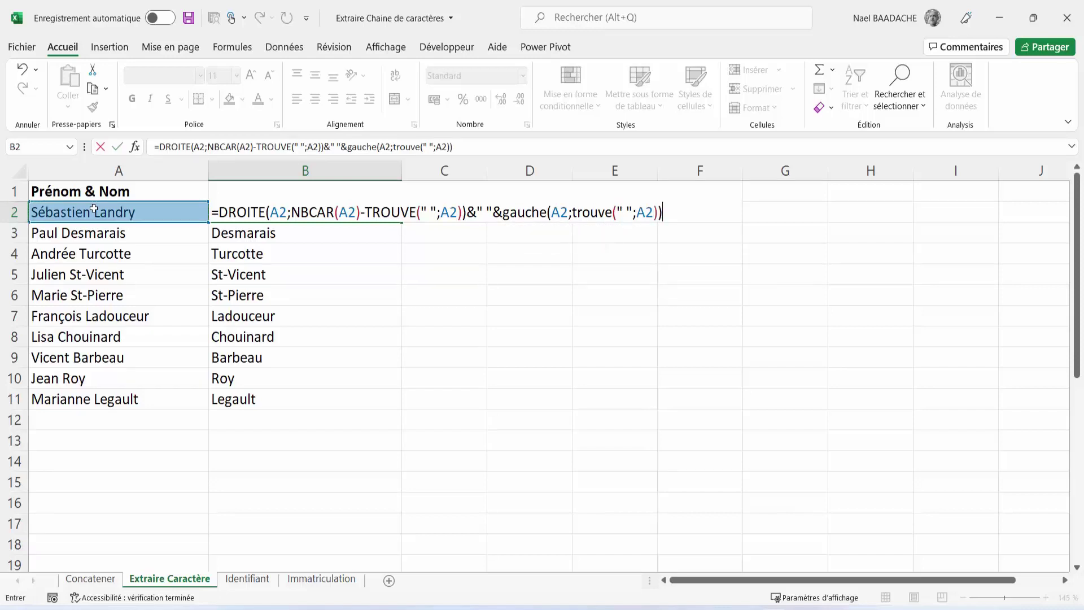
key(Return)
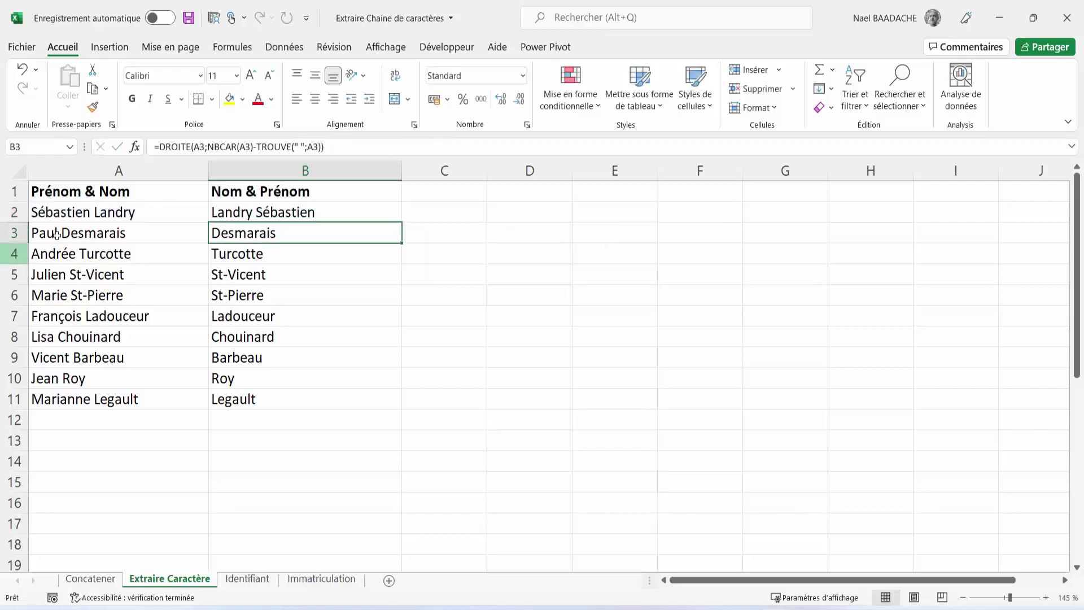
- Fill the reversed-name formula down to B11, check B5 and B3, then go to Identifiant
click(253, 212)
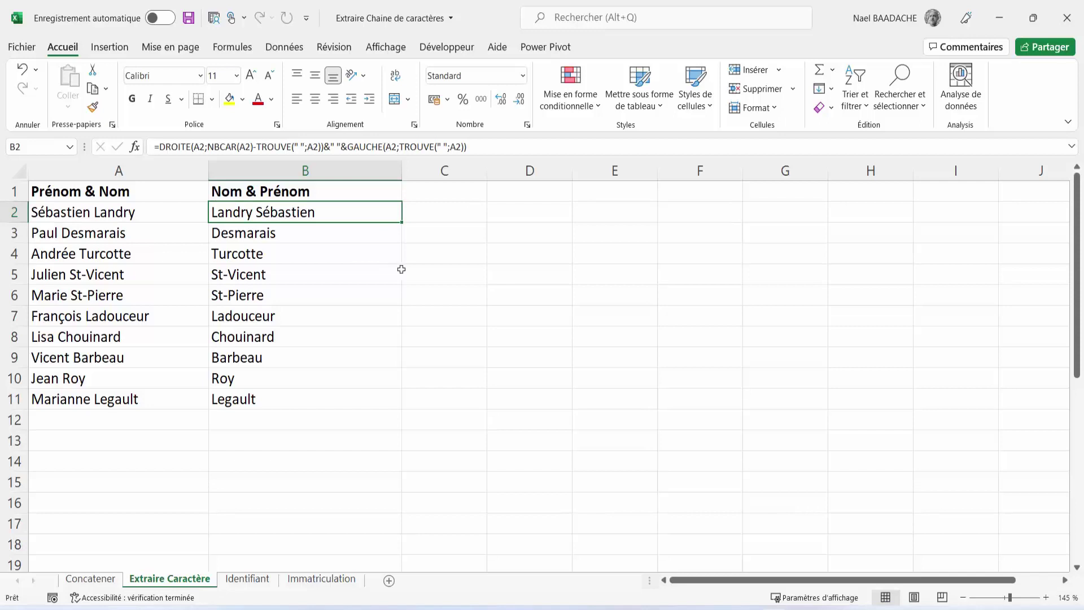
double_click(401, 222)
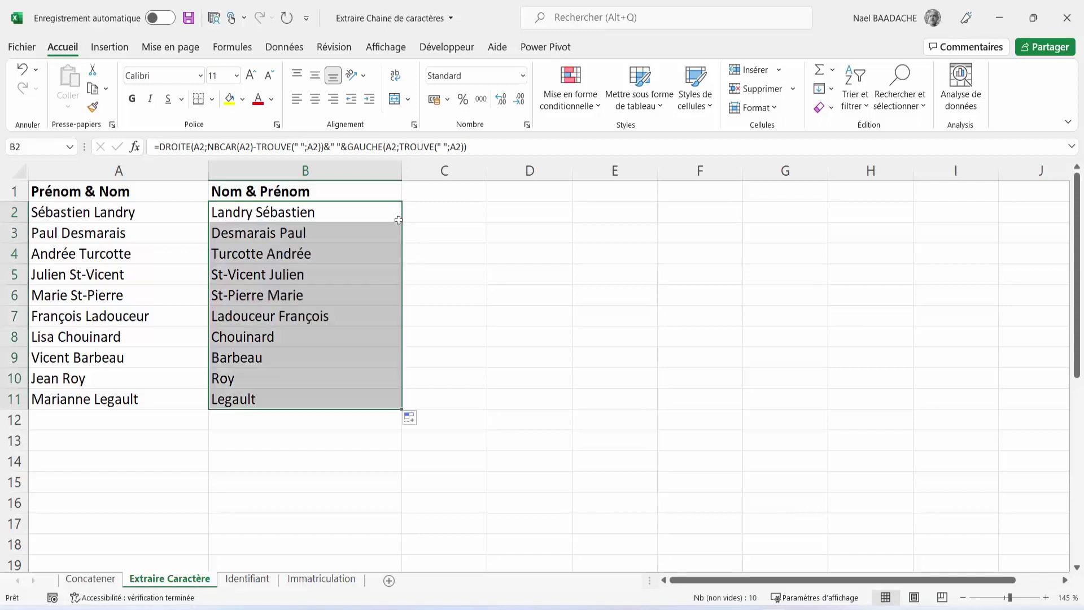
click(257, 270)
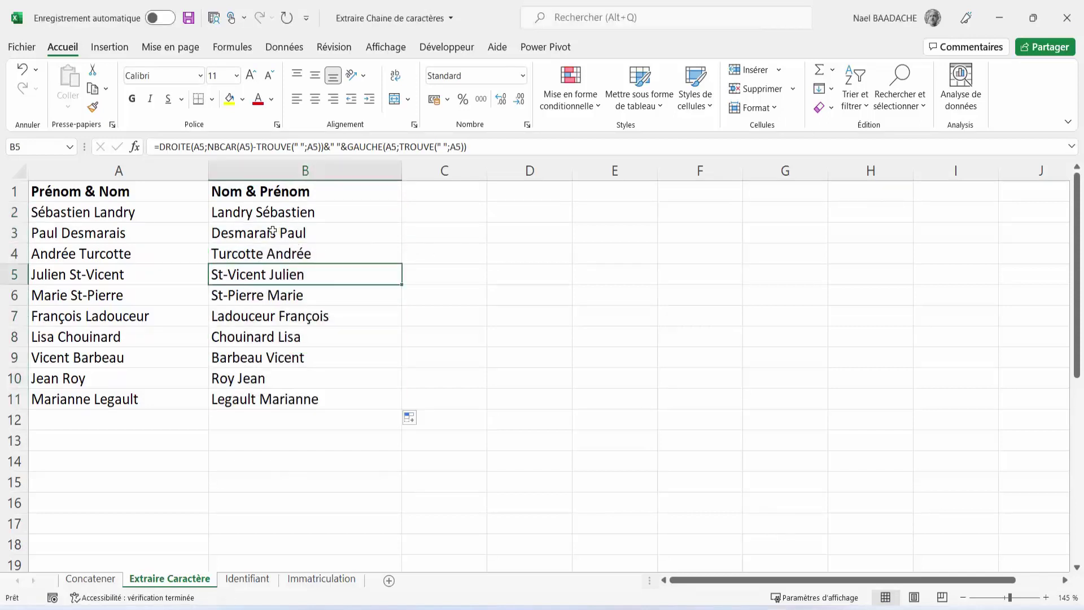
click(295, 238)
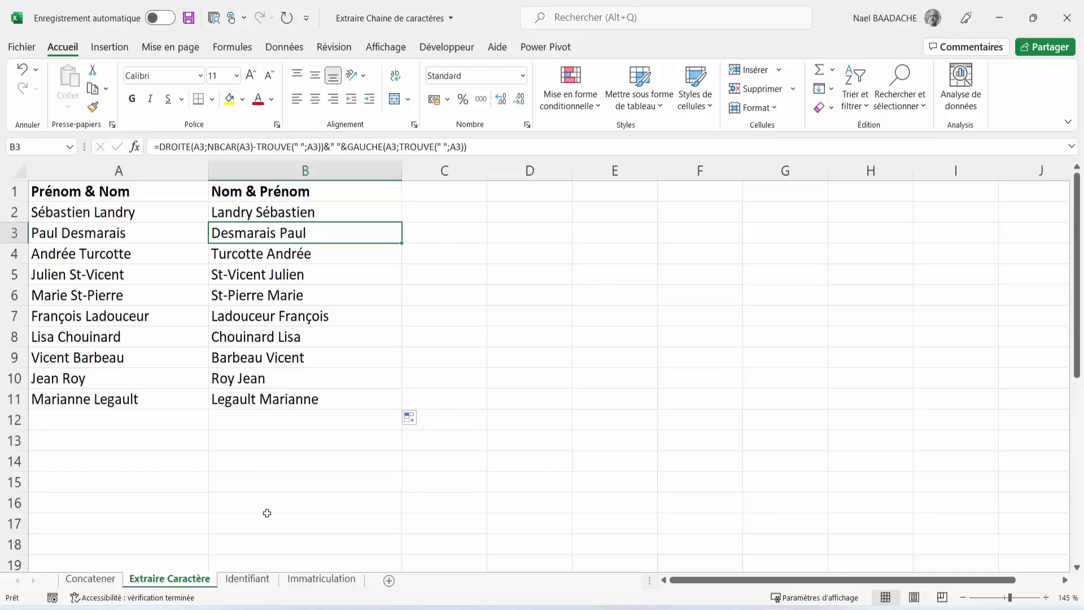
click(247, 580)
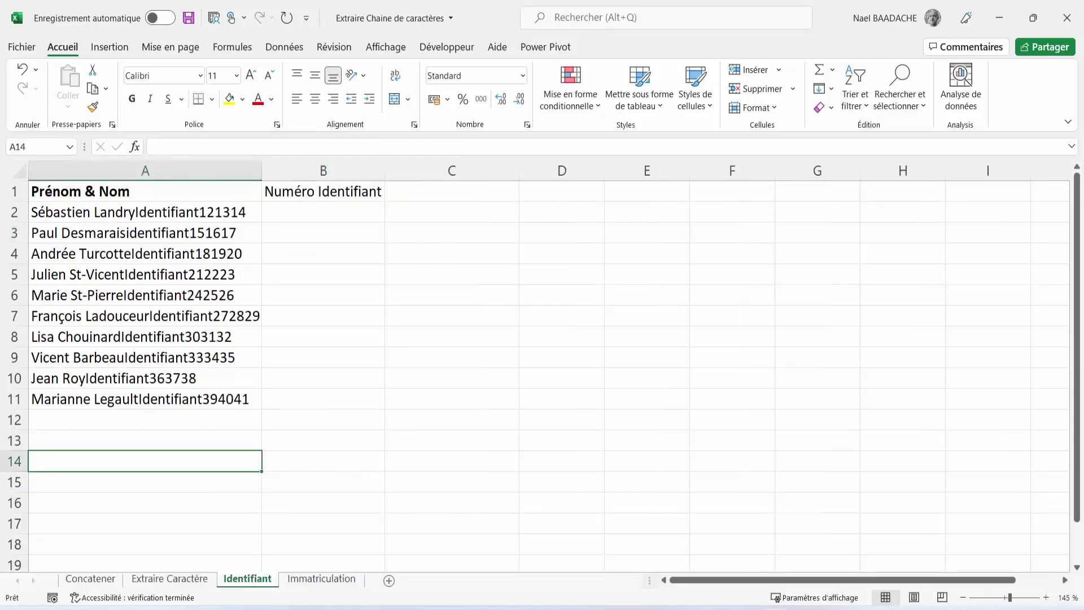
click(143, 211)
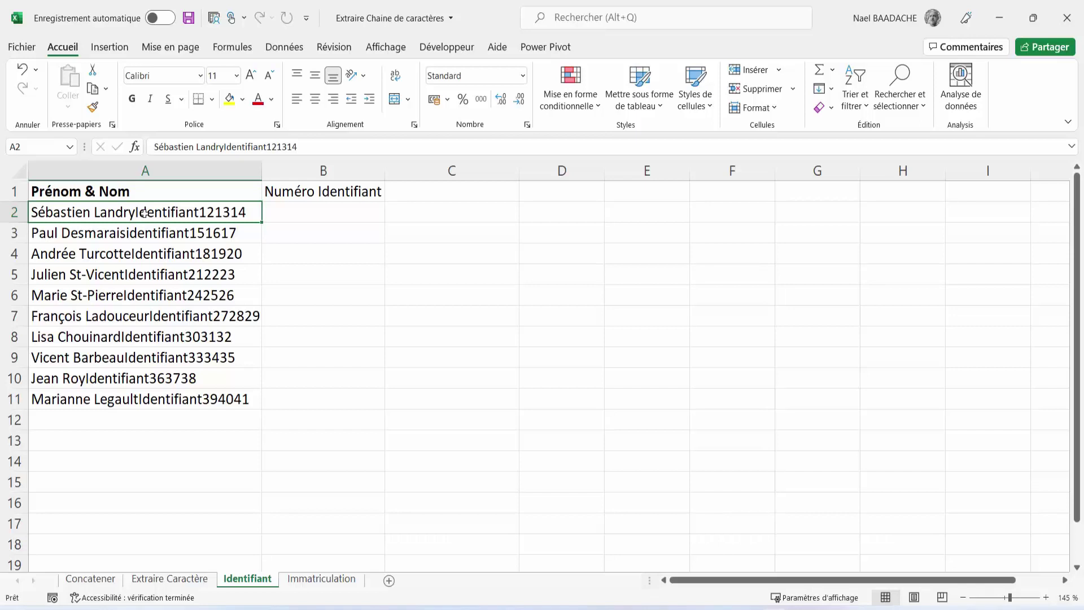
click(323, 216)
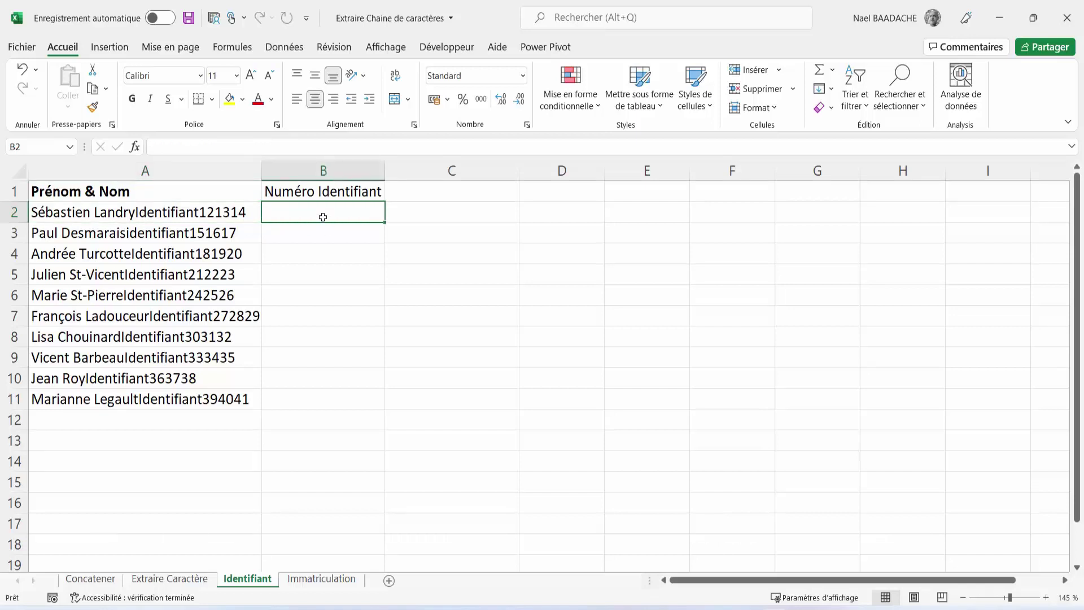
- Enter =STXT(A2;TROUVE("Identifiant";A2;);17) in B2, which returns #VALEUR!
text(=st)
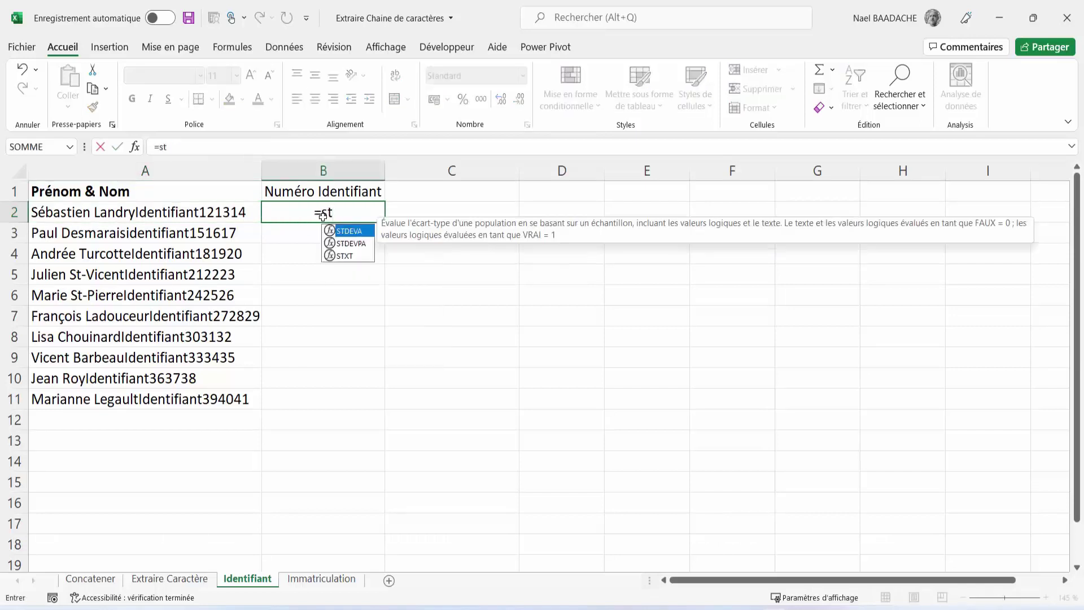
text(xt()
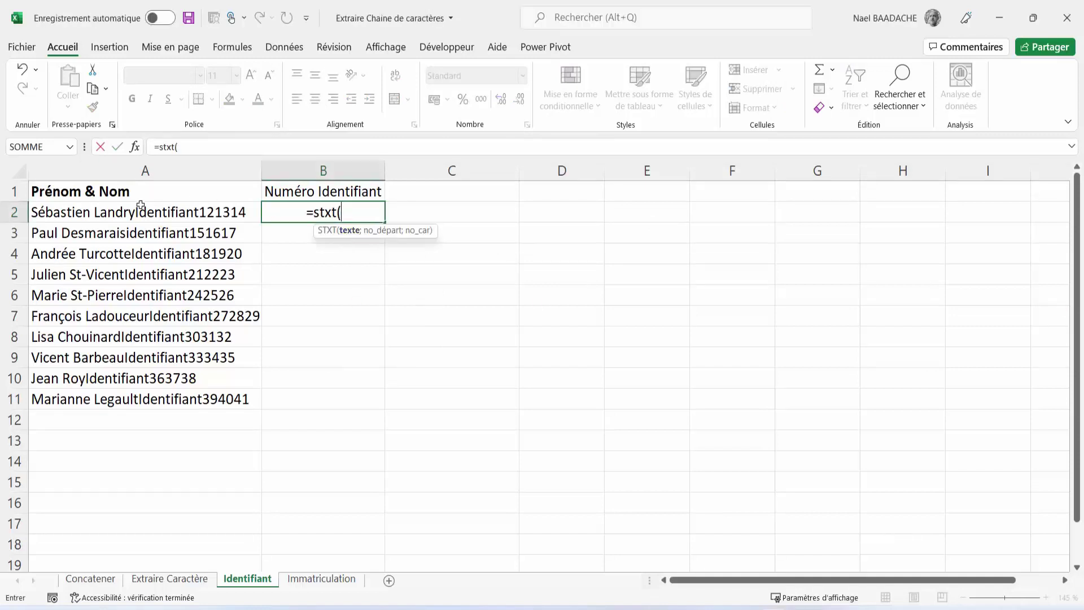
click(123, 214)
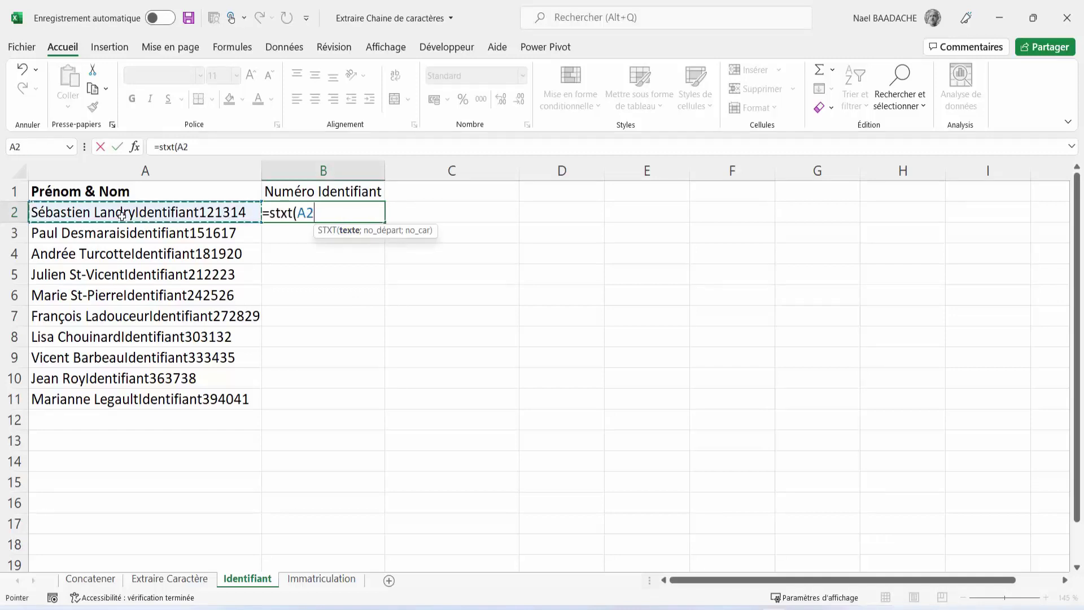
text(;)
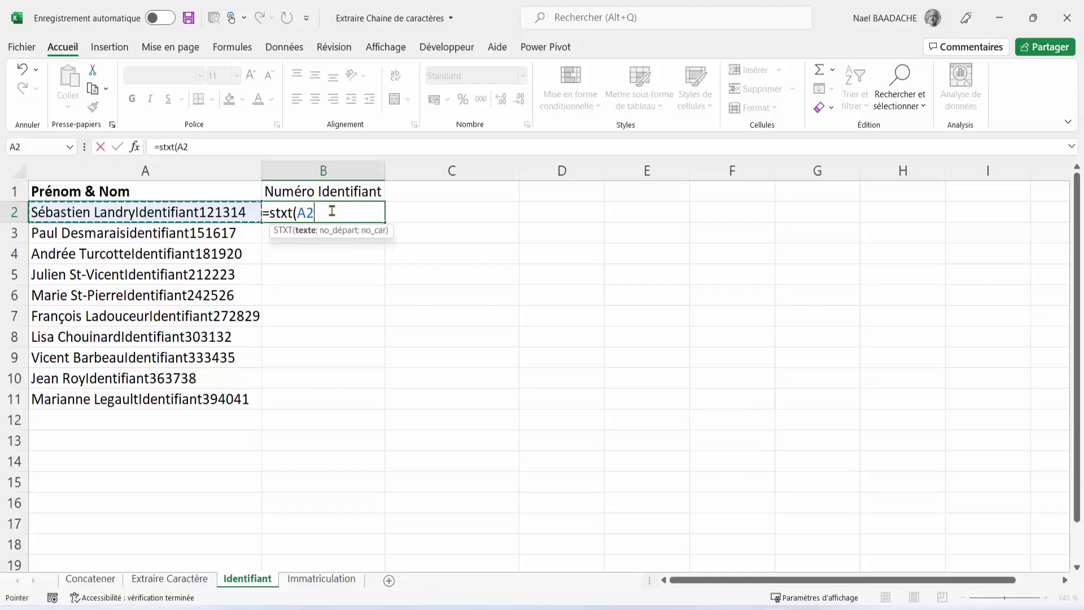
text(Trouv)
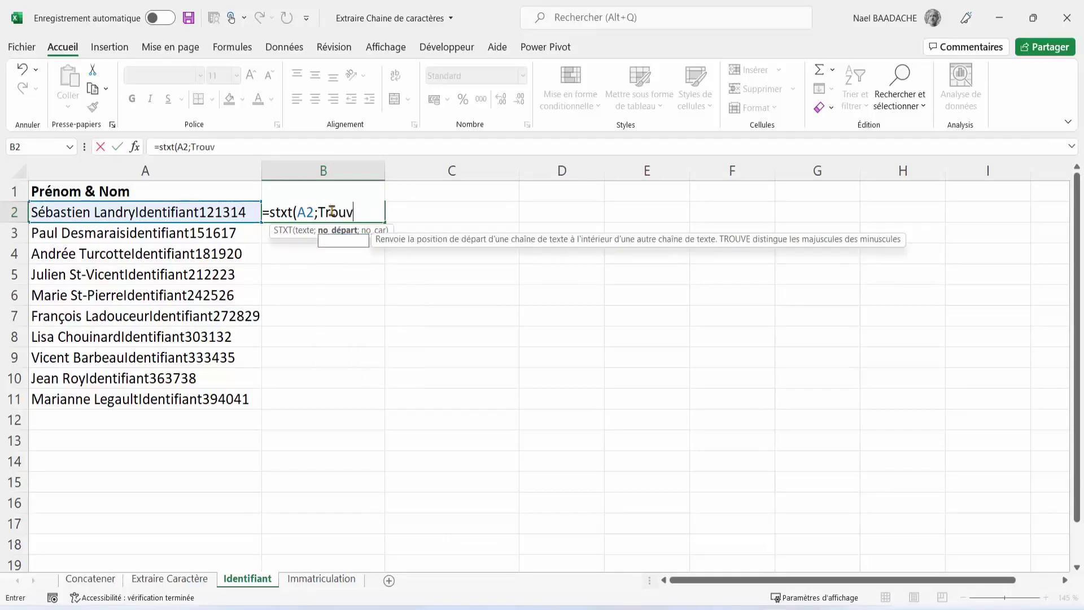
text(e()
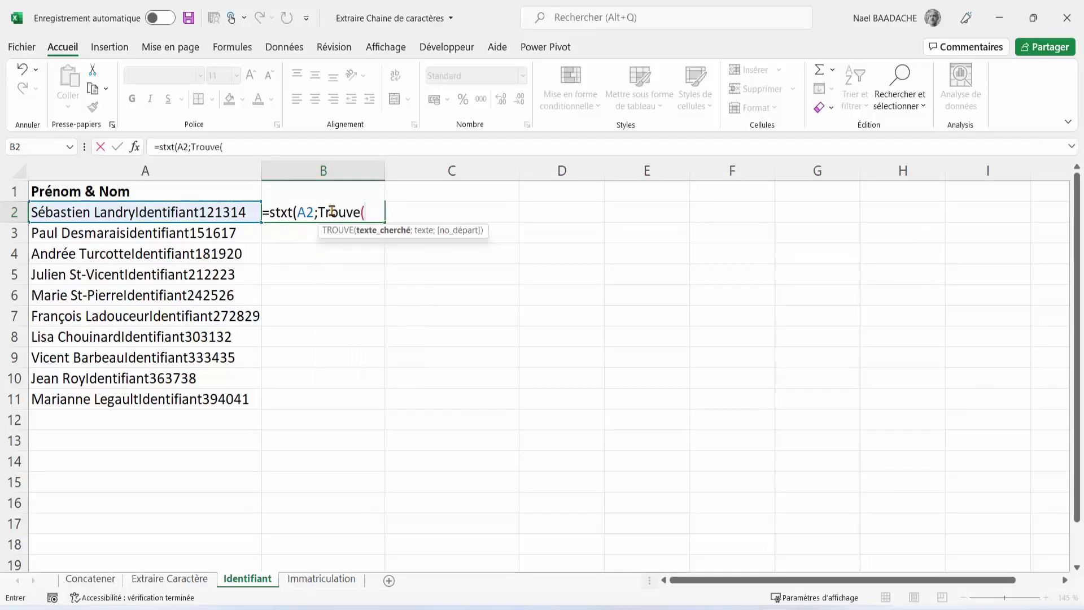
text(")
text(Iden)
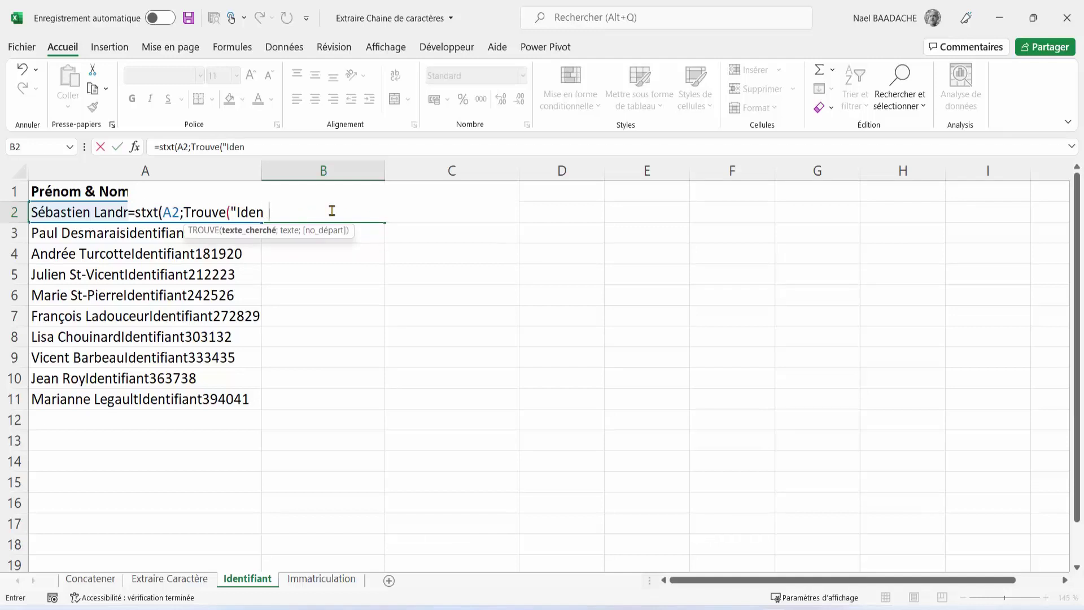
text(tifiant)
text(";)
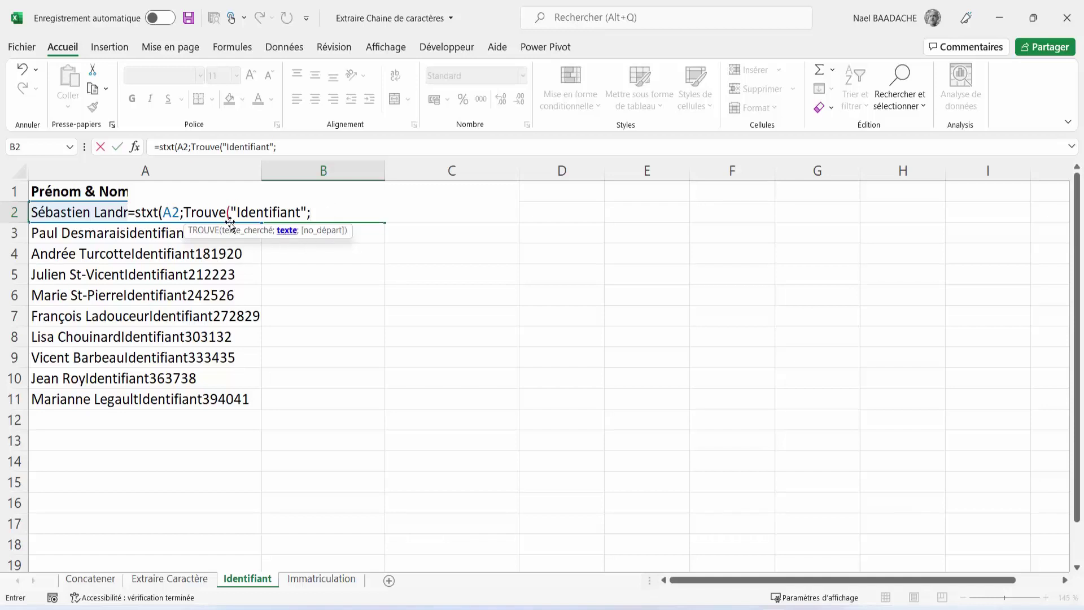
click(58, 213)
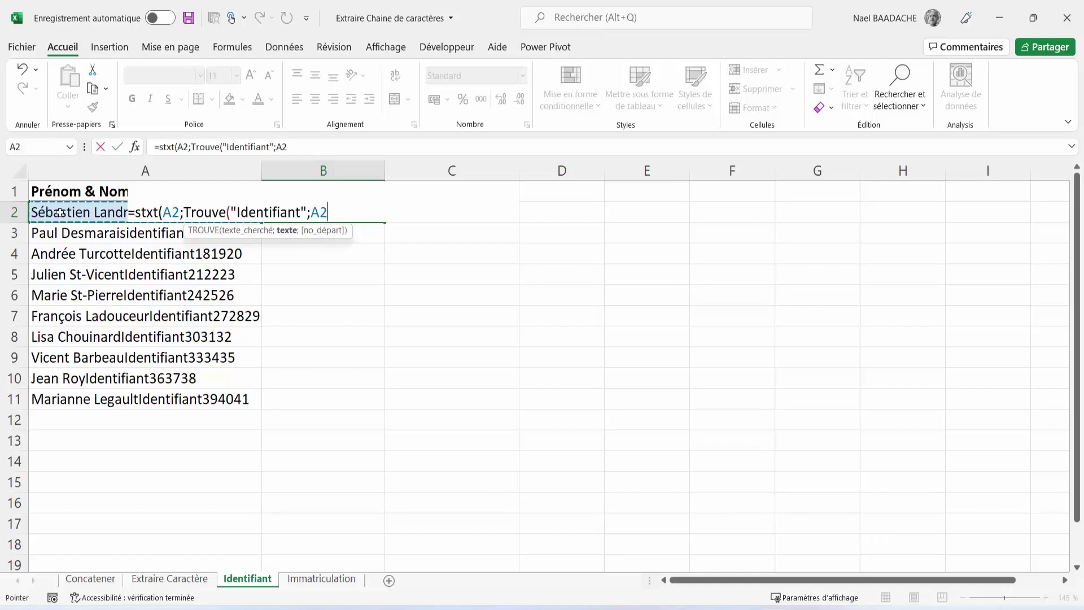
text(;)
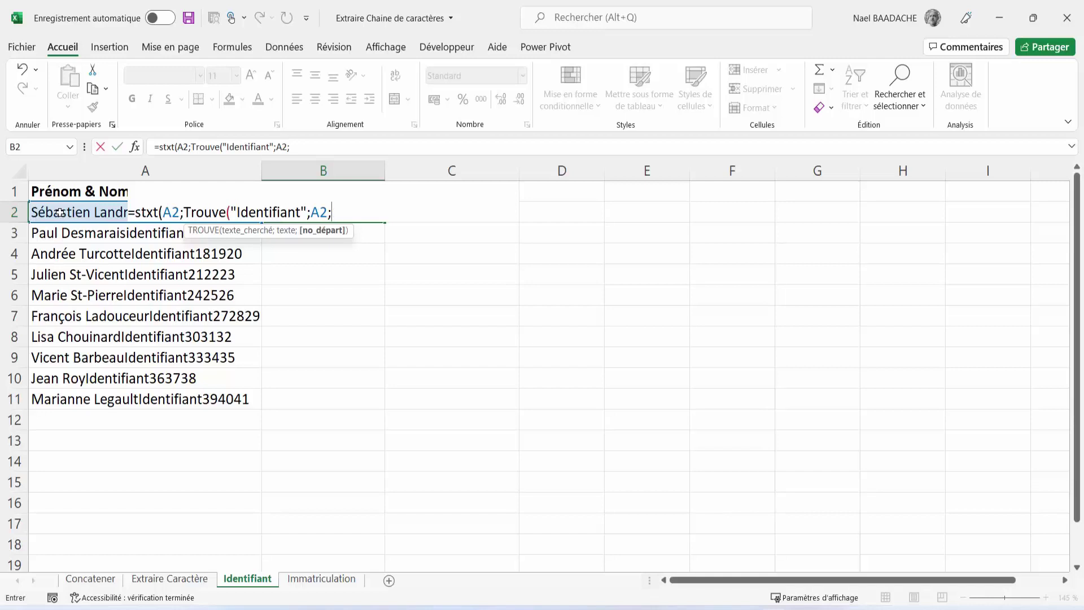
text())
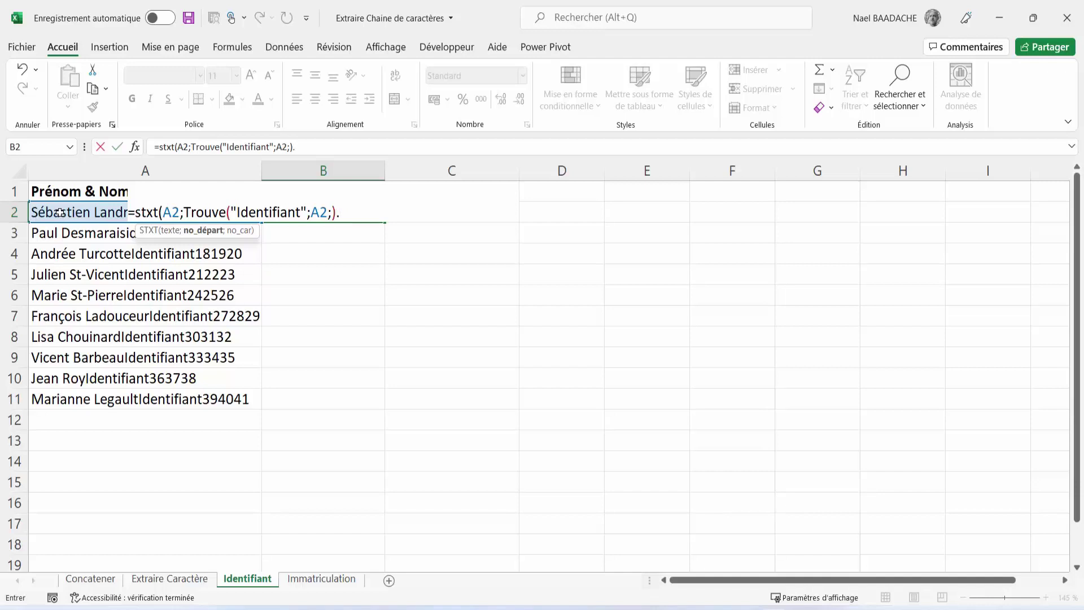
text(;)
text(17))
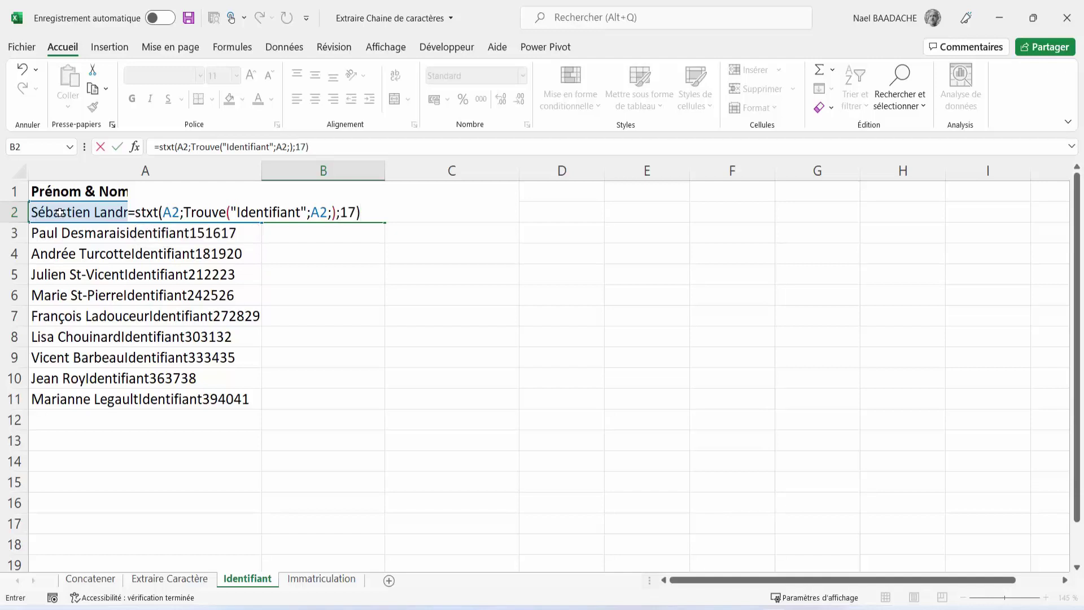
key(Return)
key(Up)
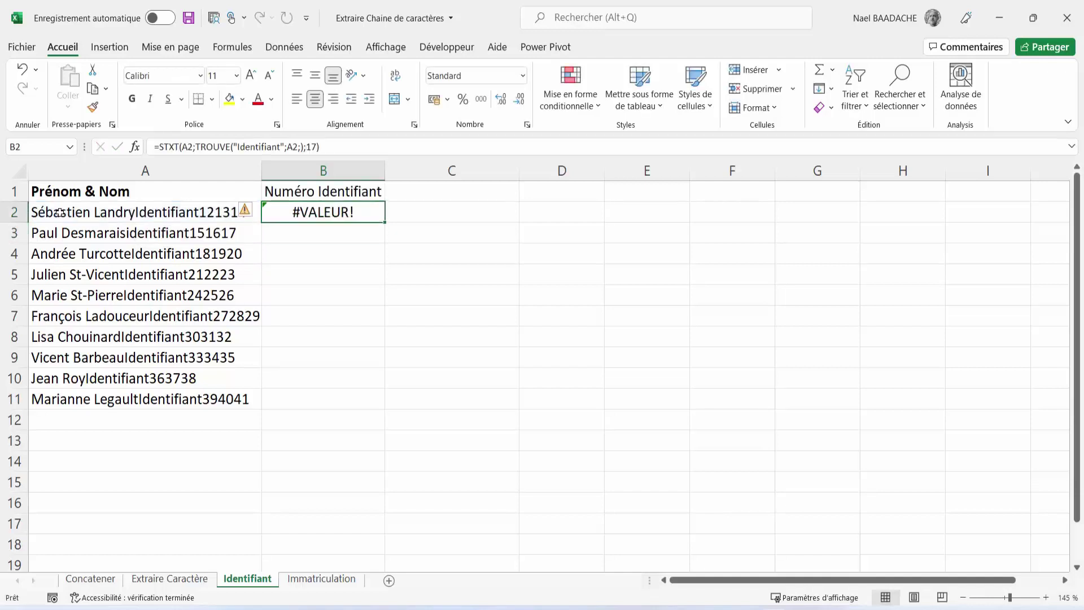
- Remove the stray semicolon after A2 in B2, fill down to B11, and inspect B3's #VALEUR! error
double_click(353, 212)
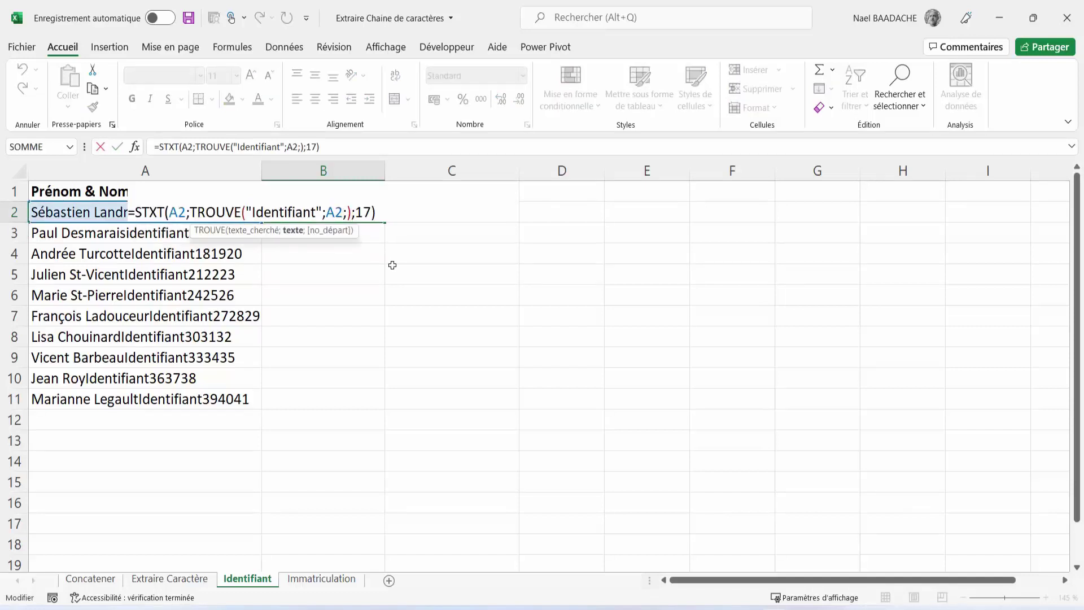
key(Delete)
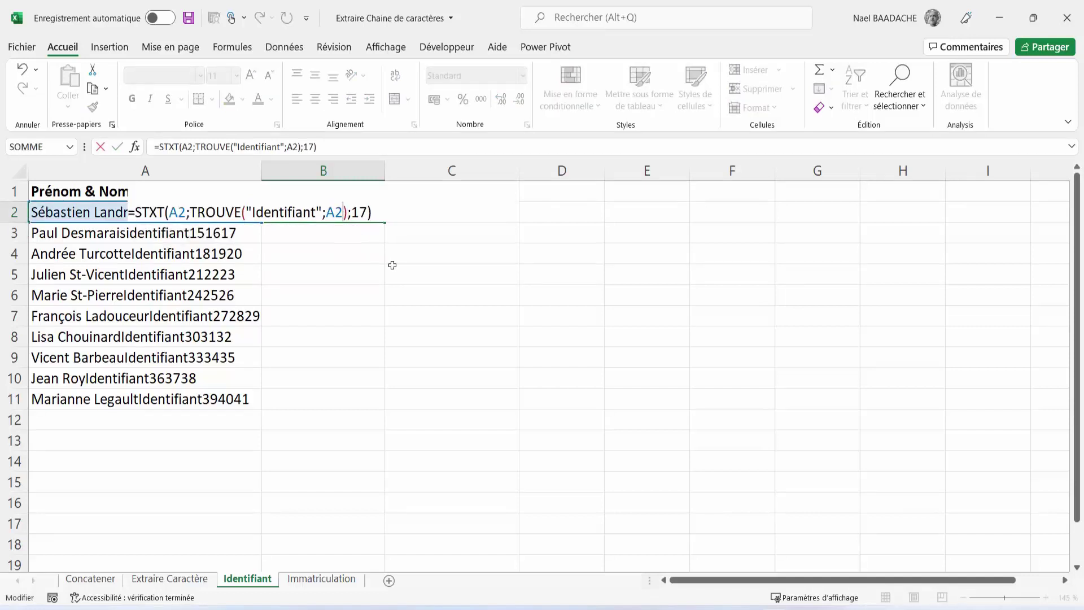
key(Return)
key(Up)
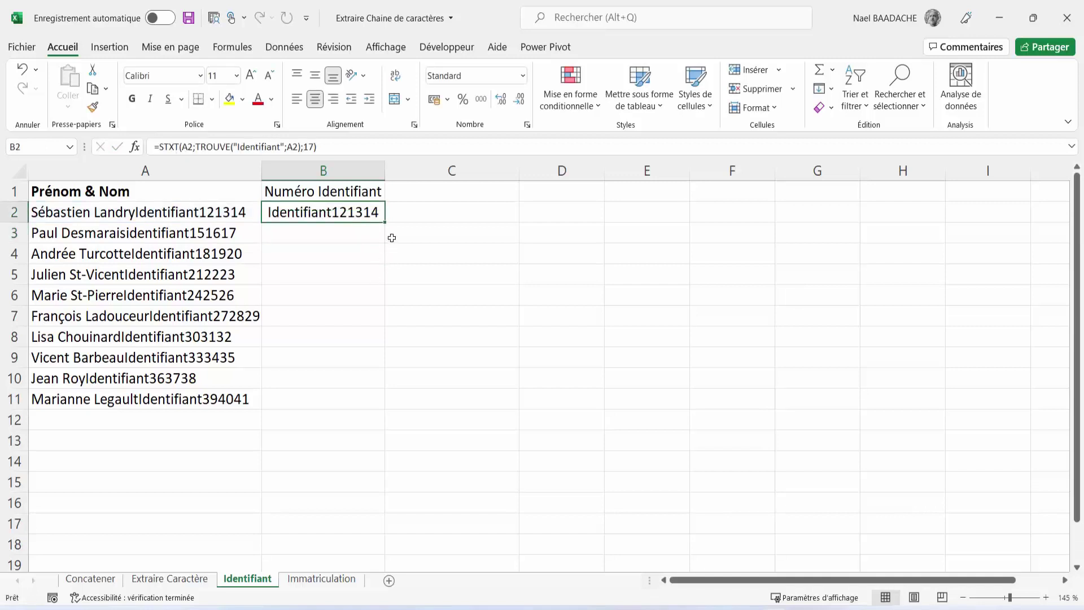
double_click(383, 223)
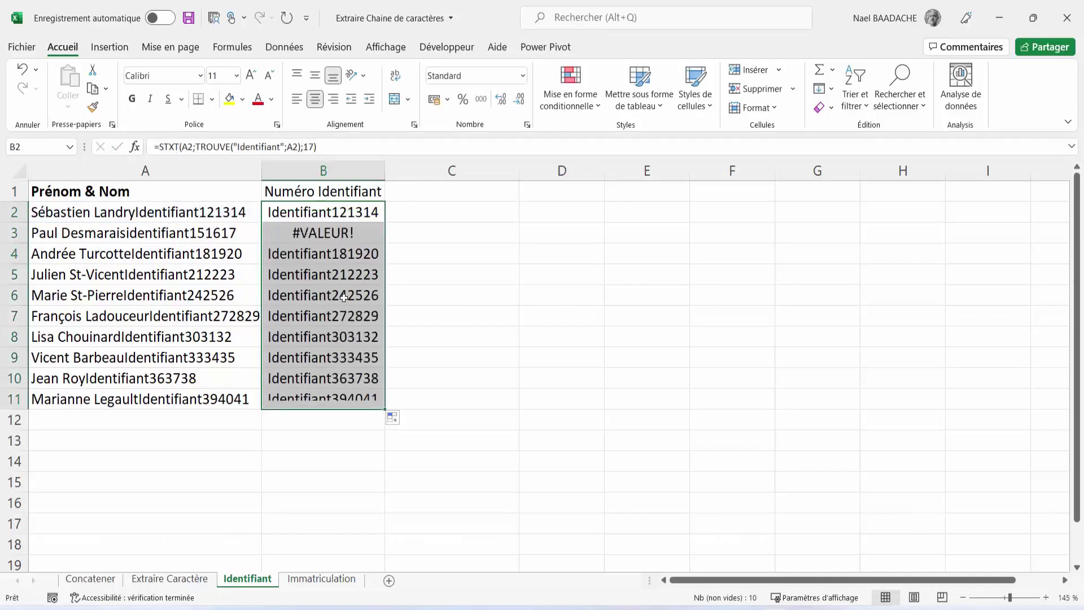
click(322, 230)
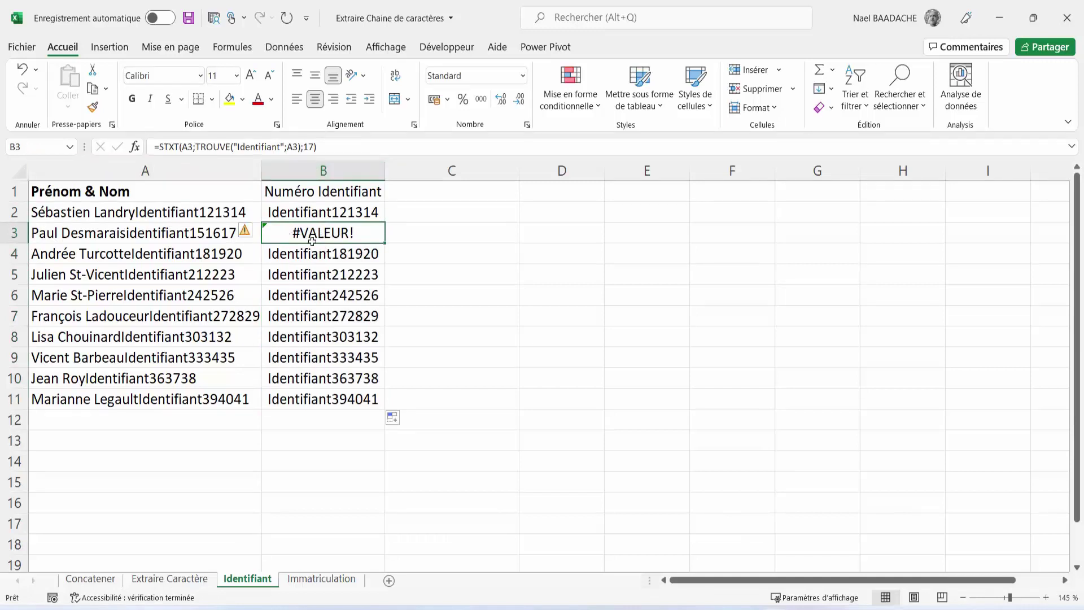
click(152, 236)
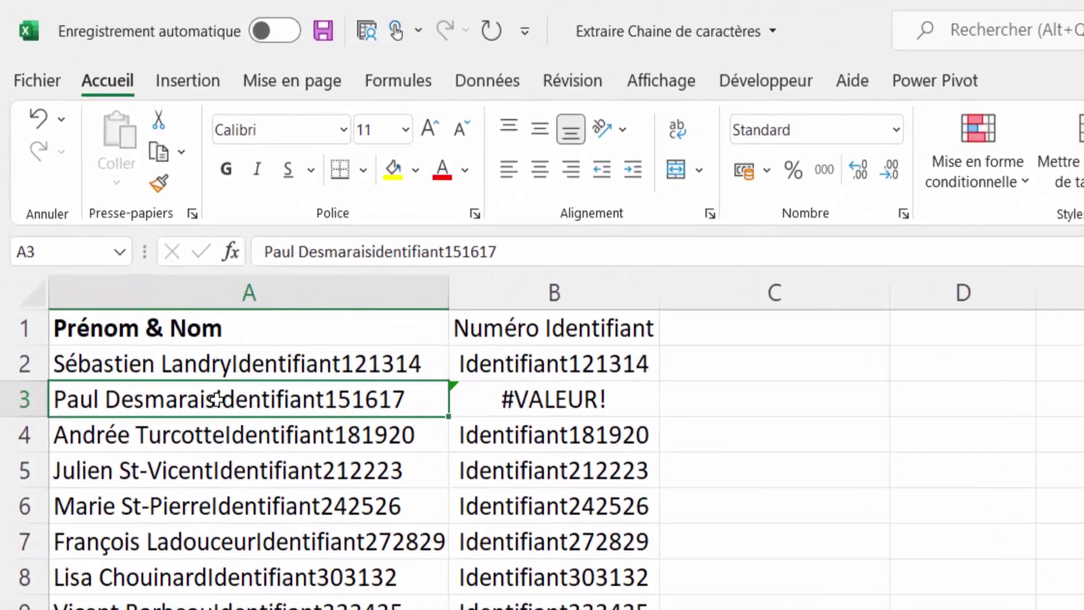
- Replace TROUVE with CHERCHE in the B2 formula and fill it down to B11
click(551, 402)
click(569, 366)
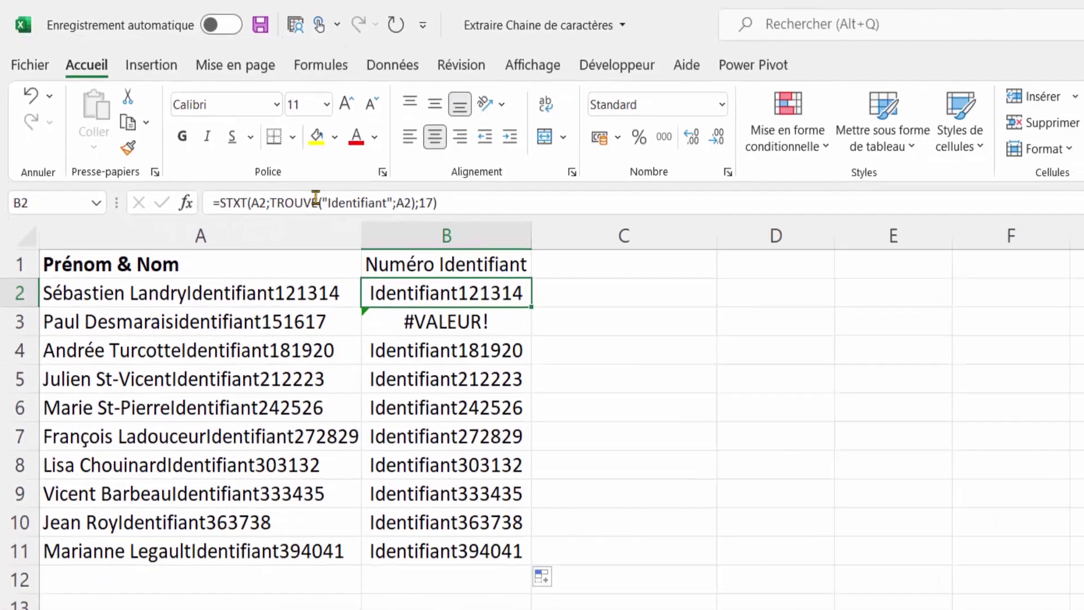
click(385, 257)
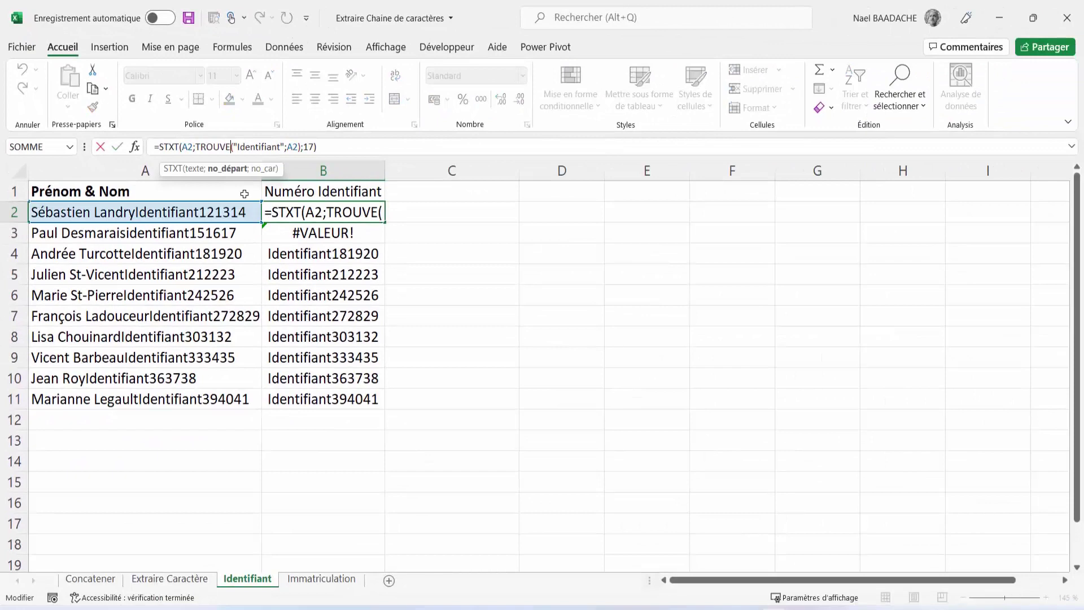
key(BackSpace)
key(BackSpace)
key(BackSpace)
key(BackSpace)
key(BackSpace)
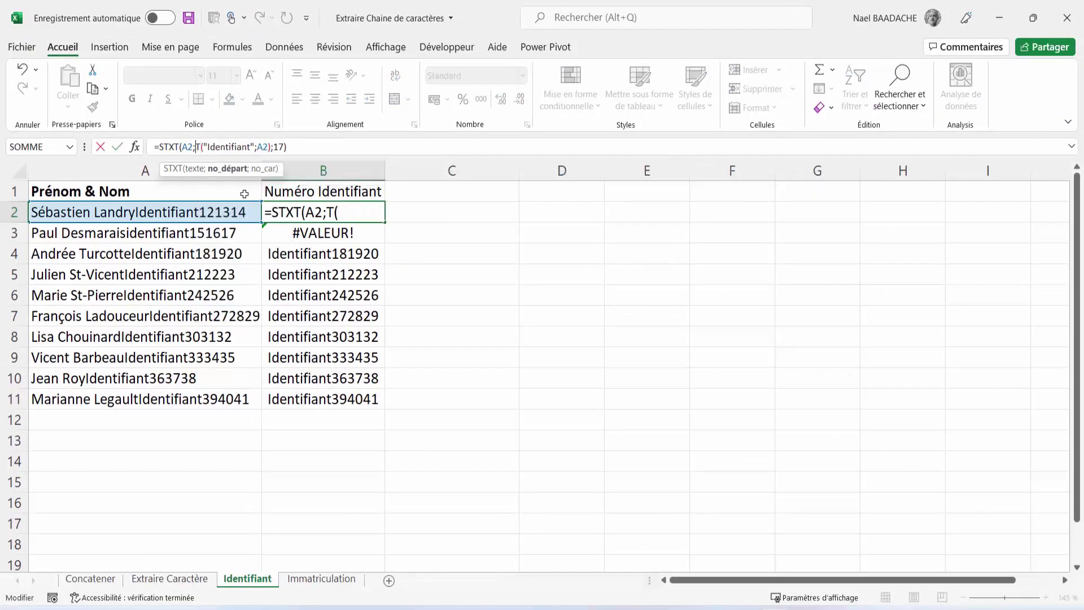
key(BackSpace)
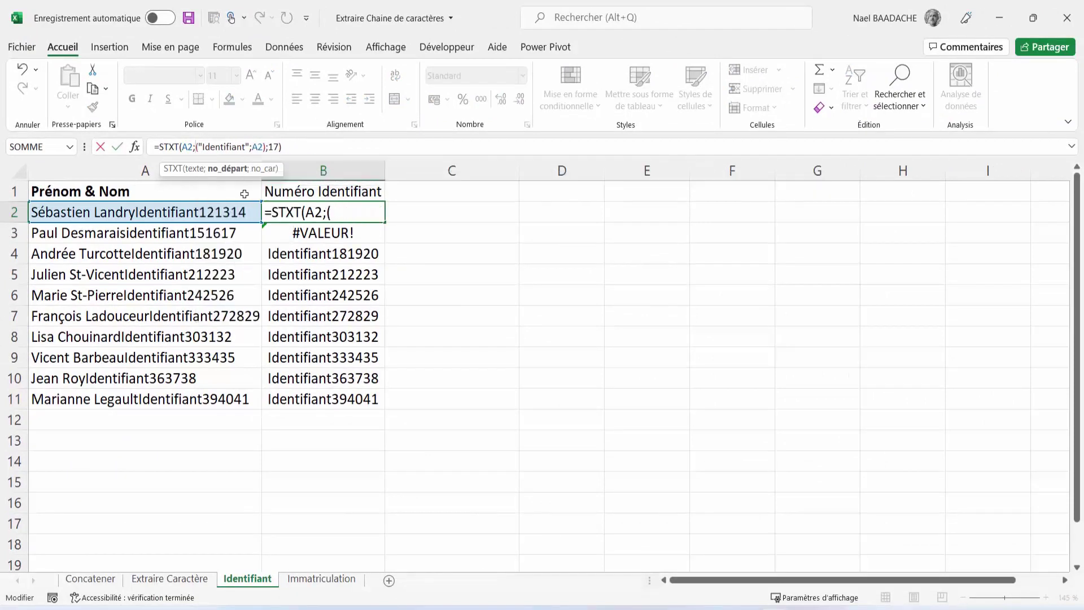
text(cherche)
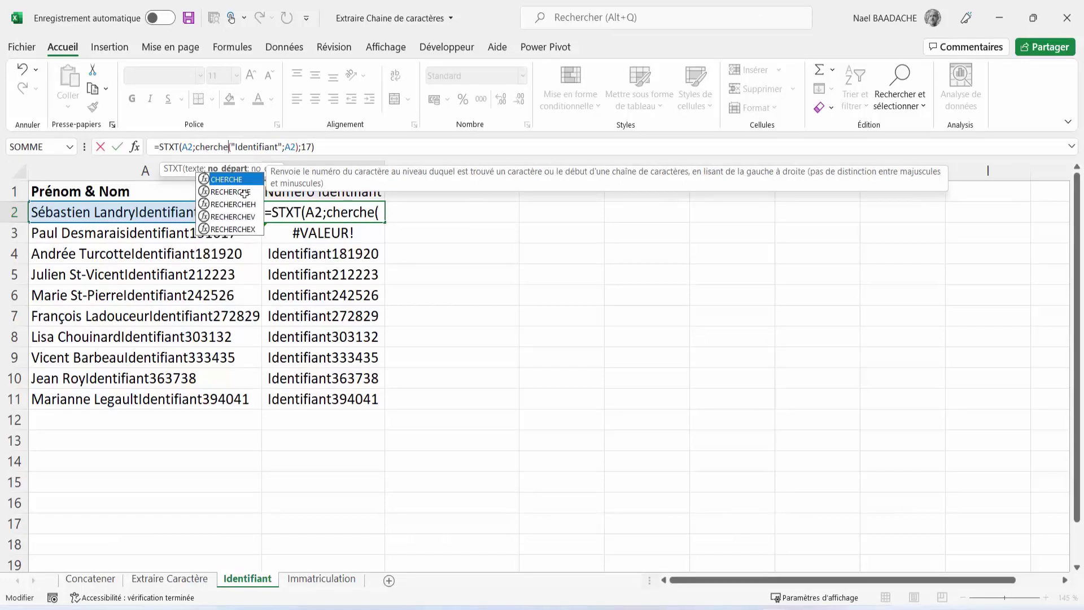
key(Return)
key(Up)
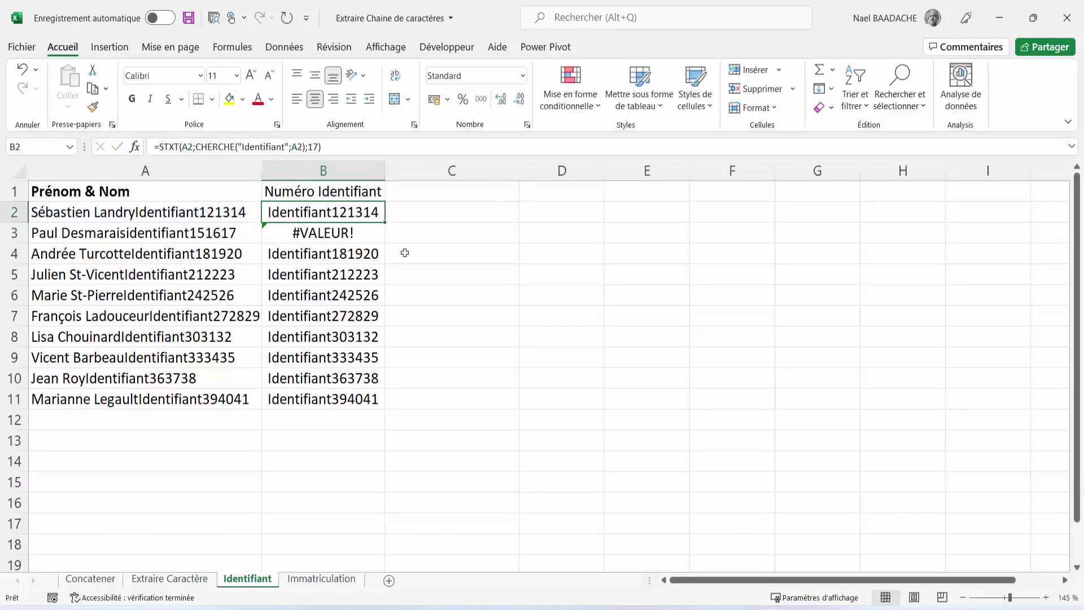
double_click(384, 222)
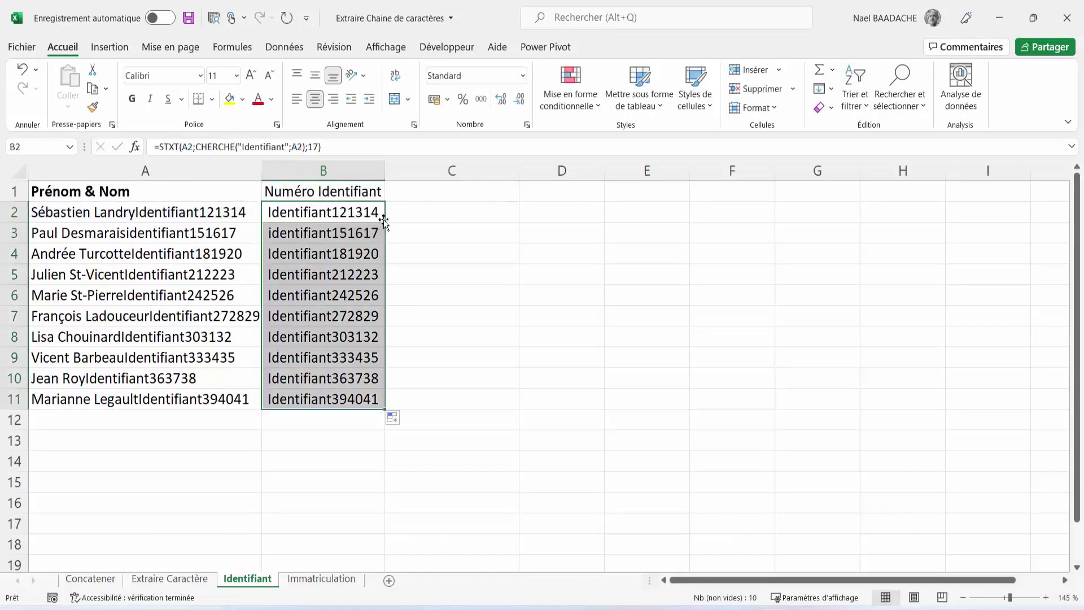
- Check that B3 now returns identifiant151617, comparing its formula with A3 and B2
click(341, 233)
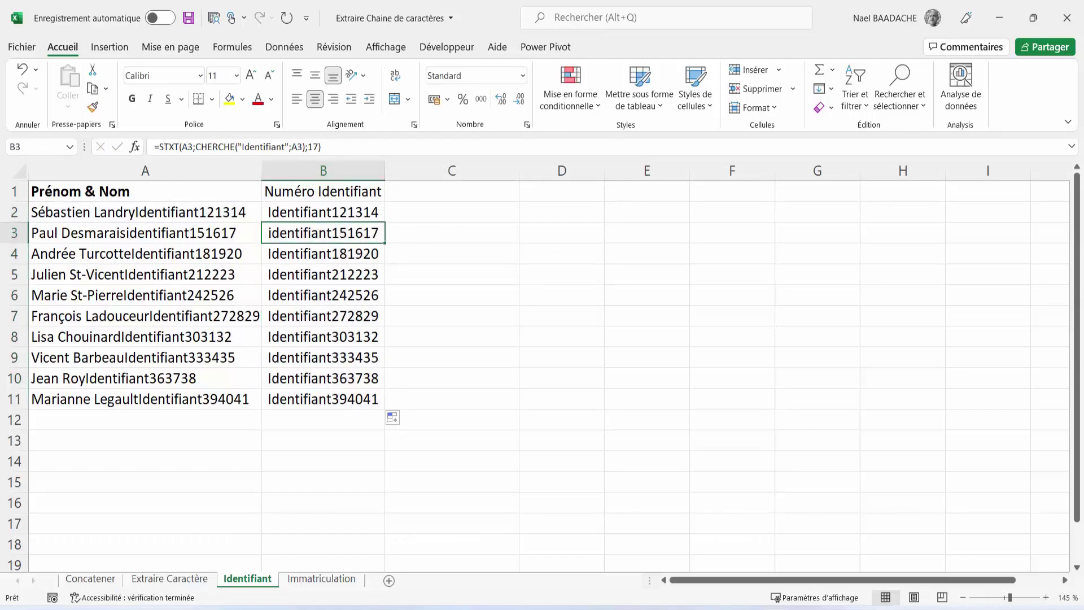
double_click(311, 231)
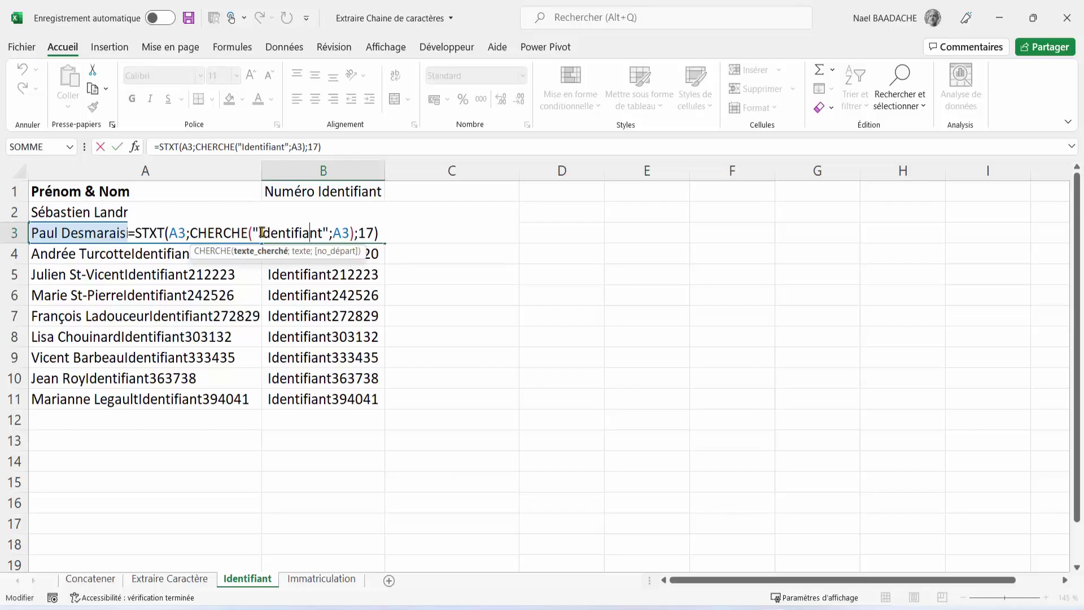
key(Escape)
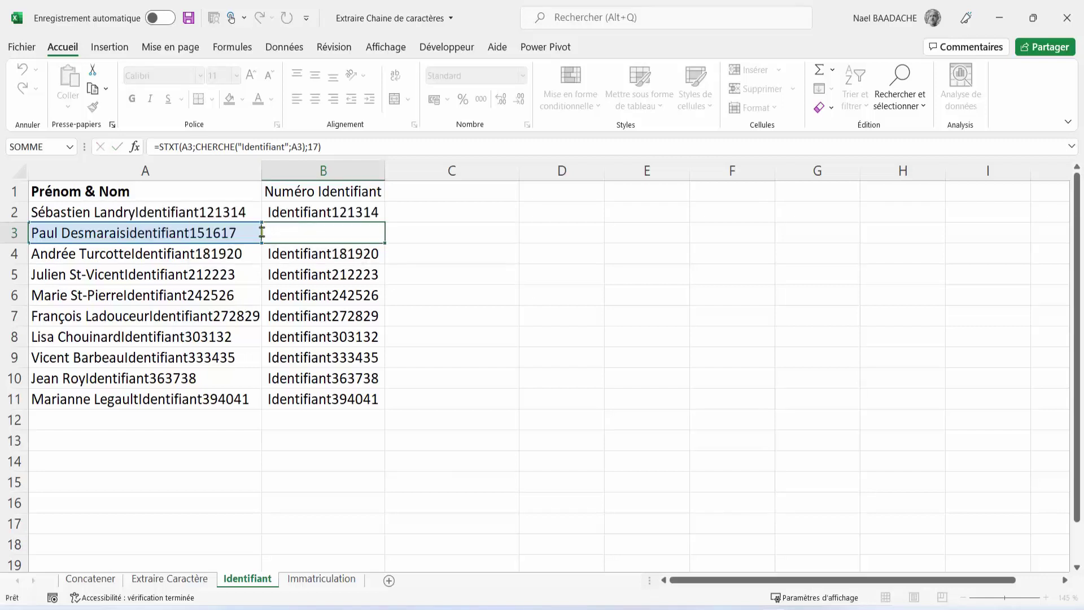
click(324, 214)
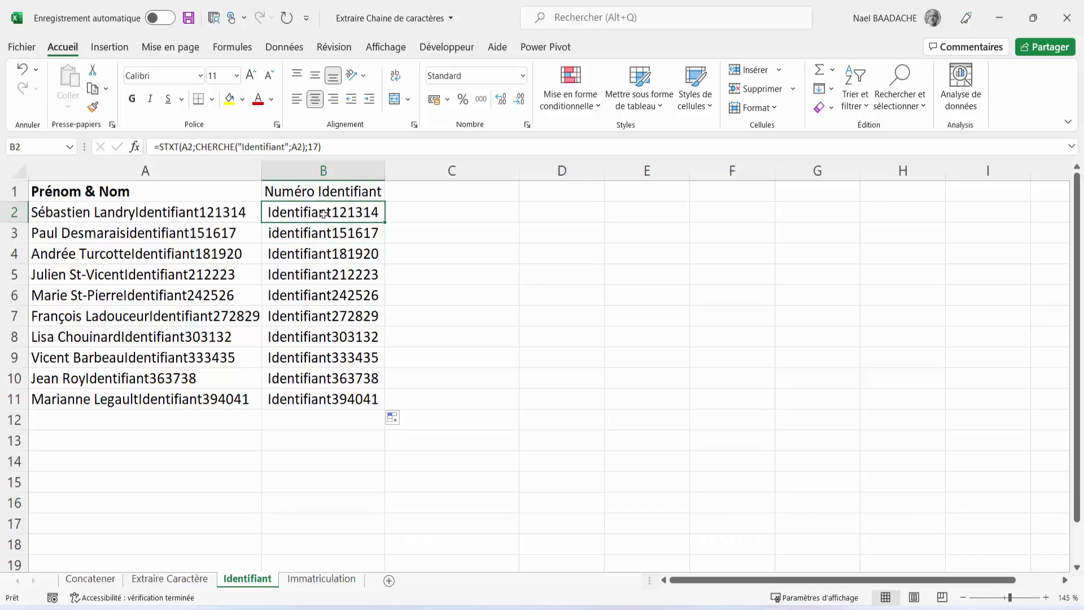
click(141, 232)
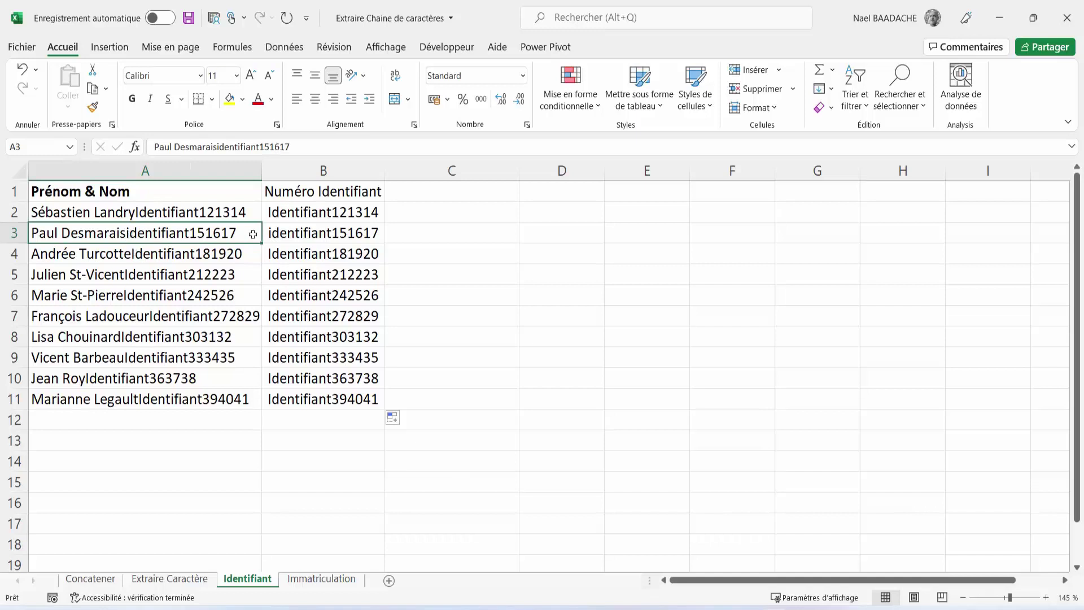
click(311, 210)
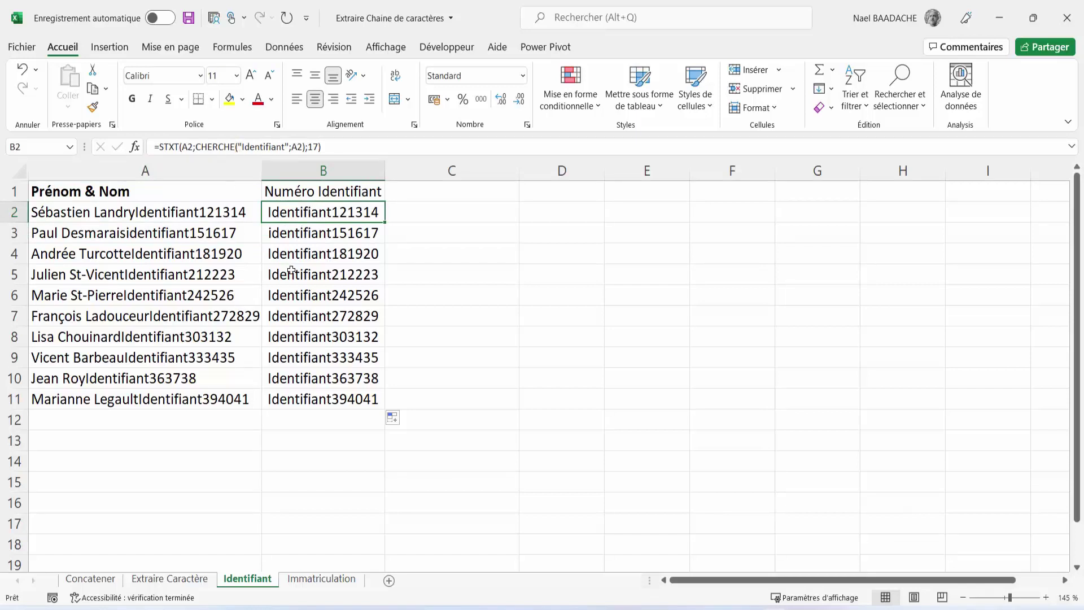
- Switch to the Immatriculation sheet and select B2 beside the first name-and-plate entry
click(322, 579)
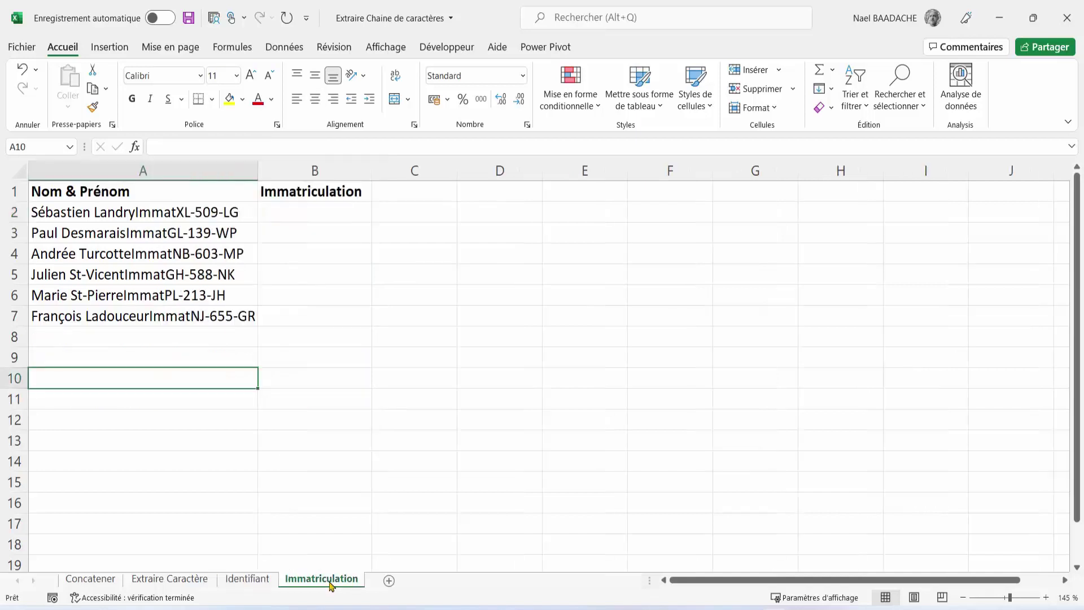
click(130, 212)
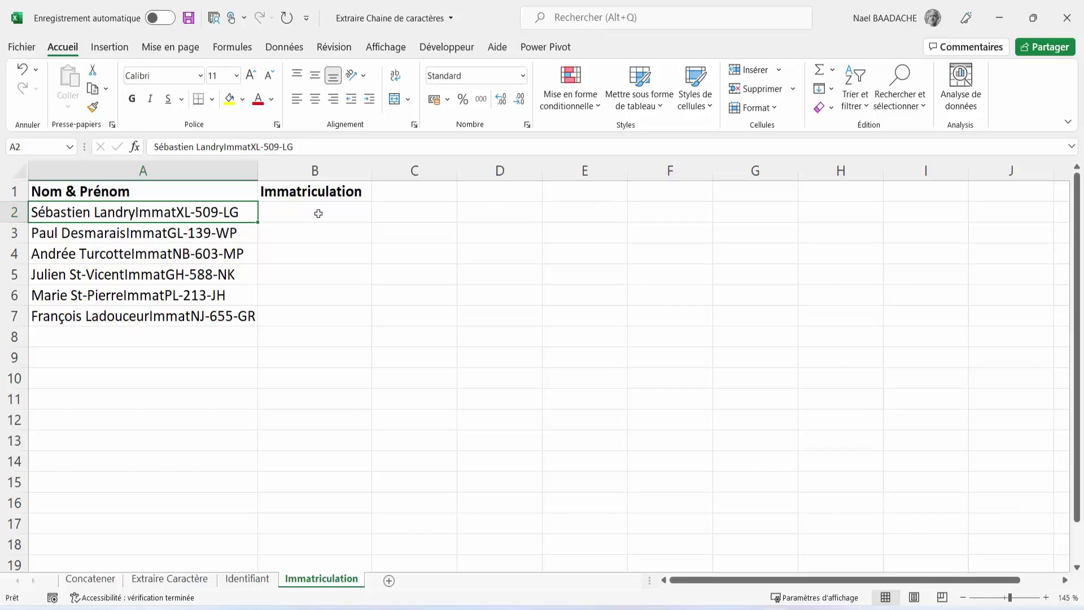
click(313, 211)
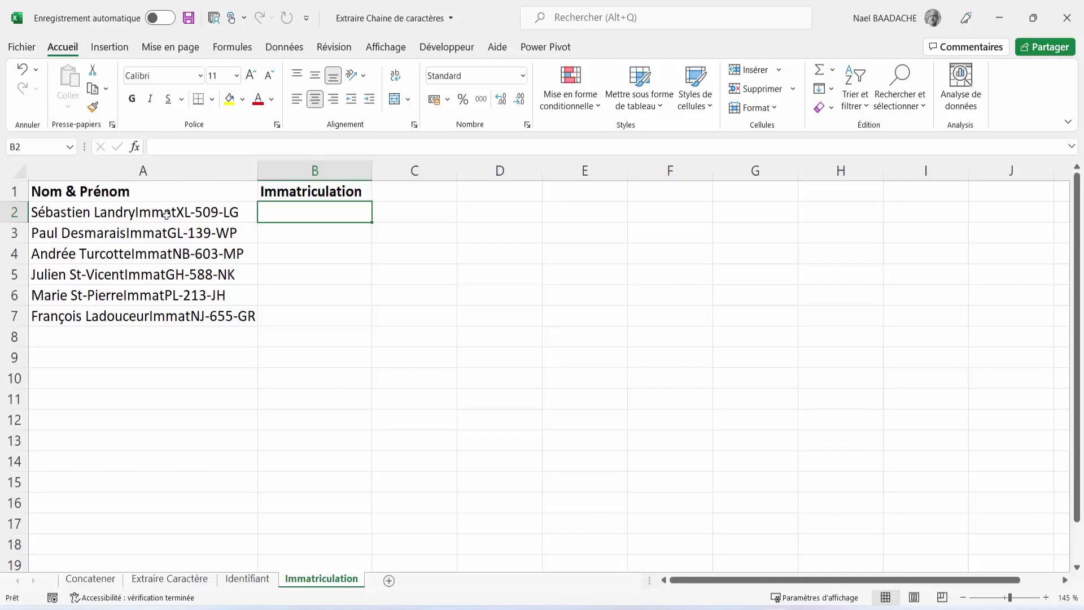
- Enter =STXT(A2;CHERCHE("??-???-??";A2);9) in B2 and fill it down to B7
text(=st)
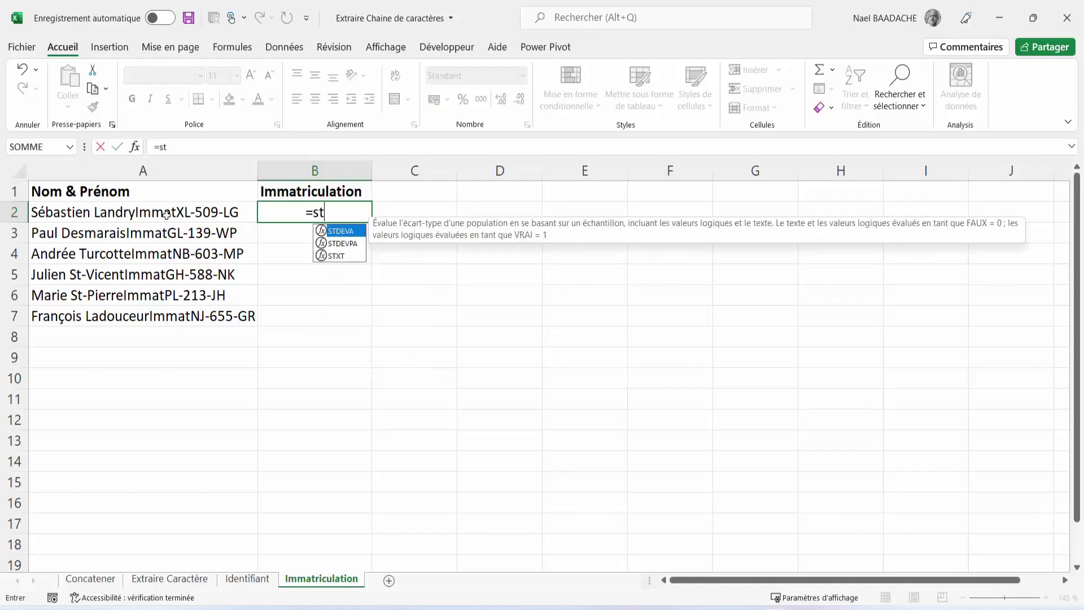
text(xt()
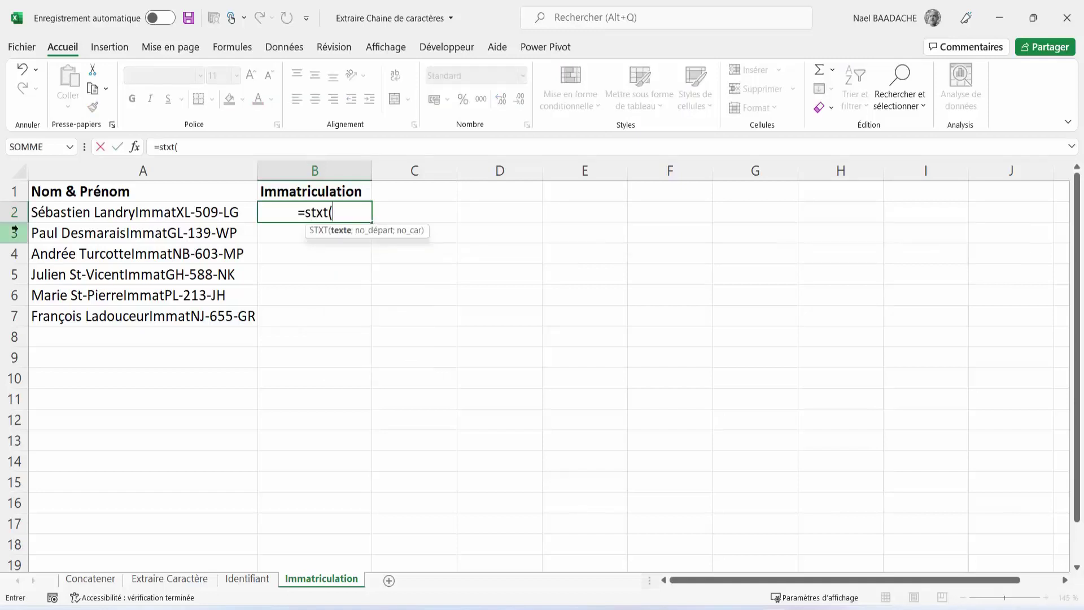
click(129, 214)
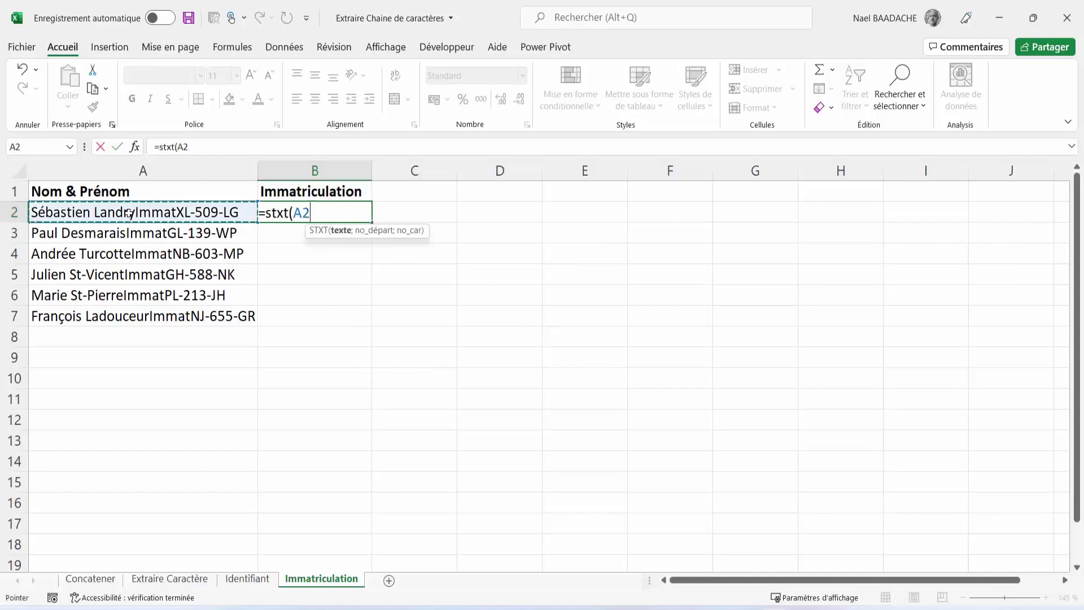
text(;)
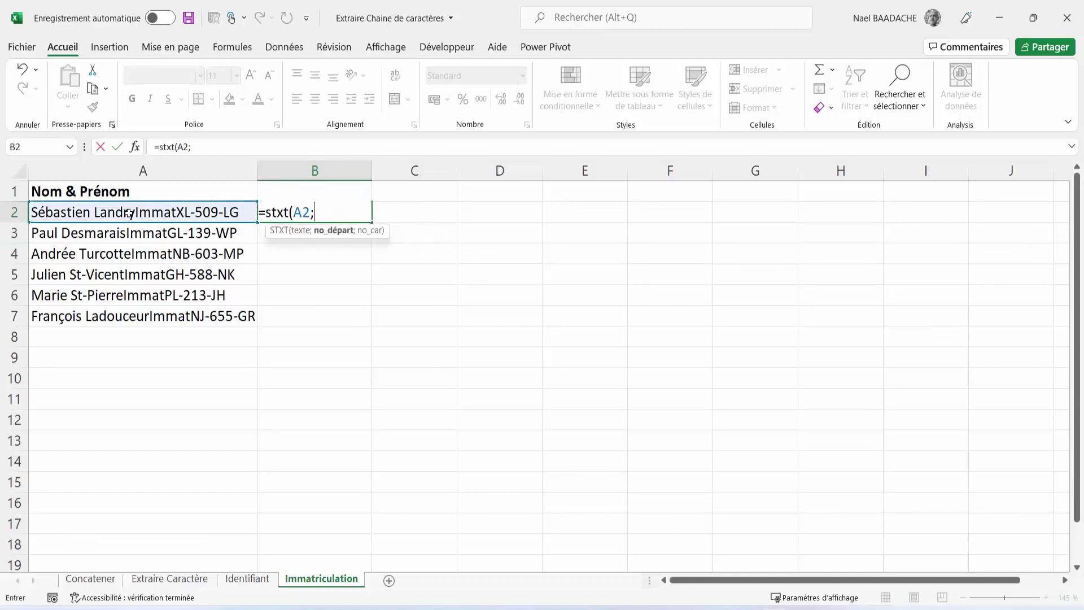
text(cher)
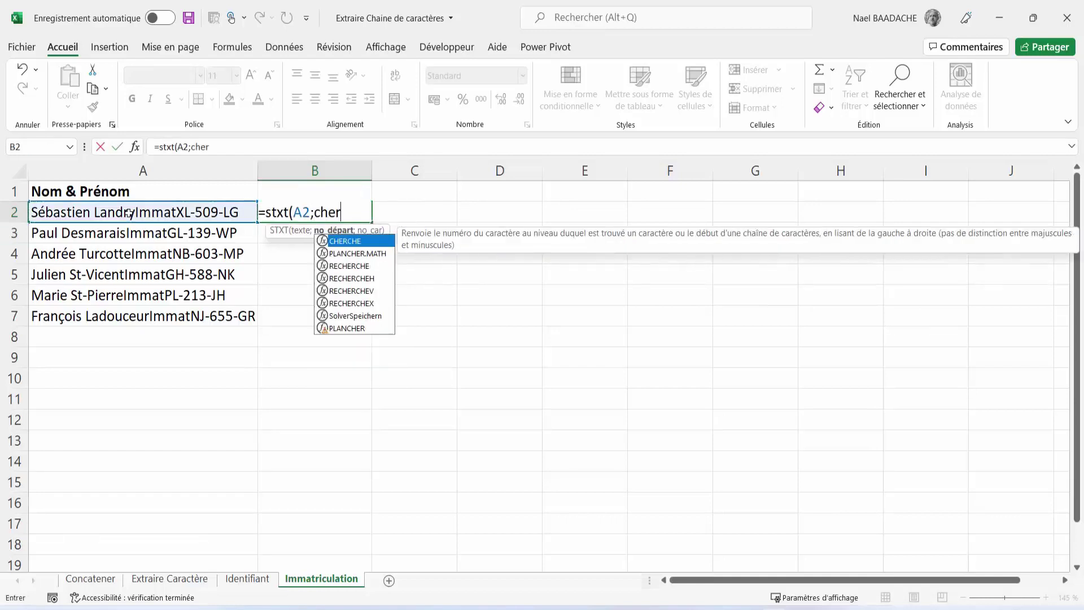
text(che()
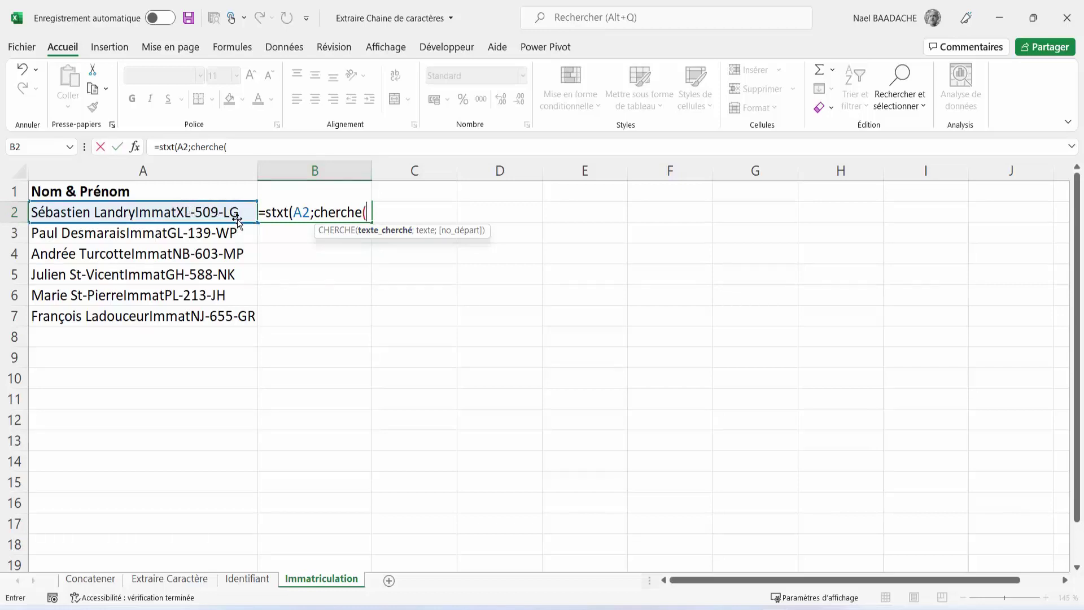
text(")
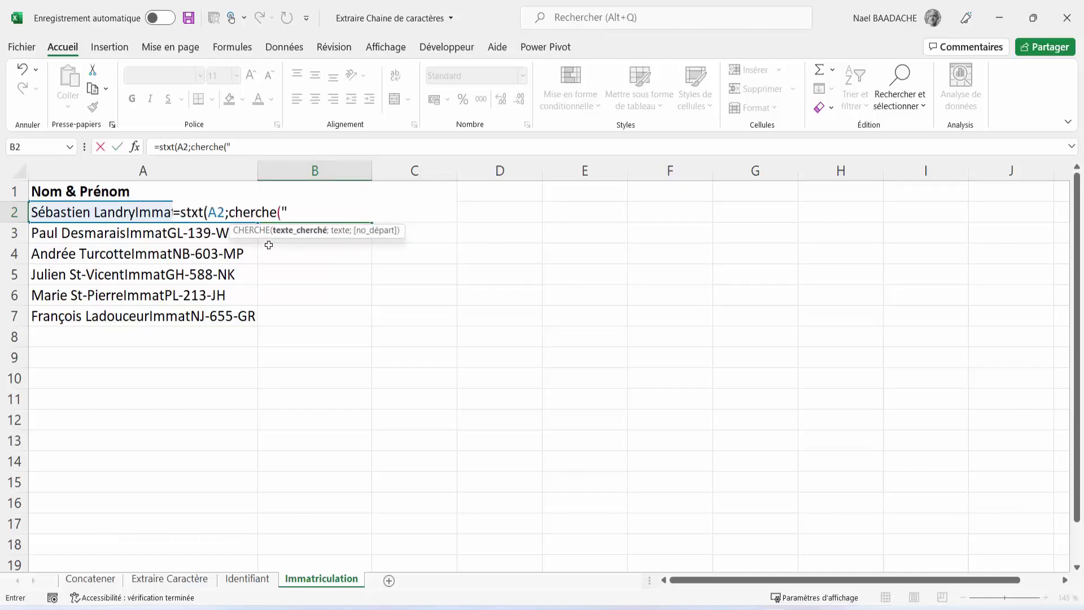
text(?)
text(?)
text(-)
text(???-)
text(??)
text(")
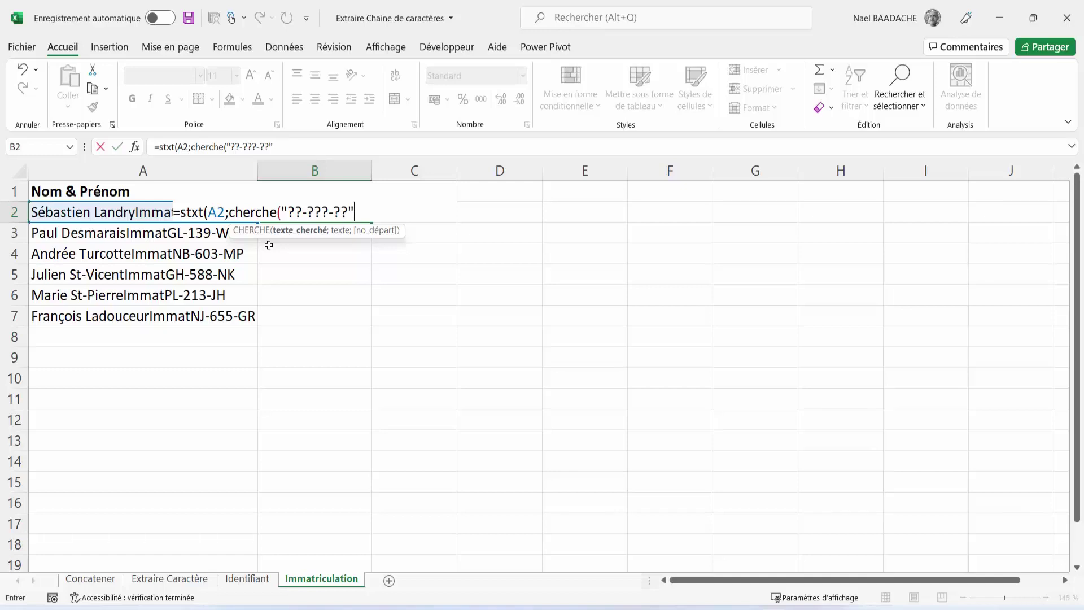
text(;)
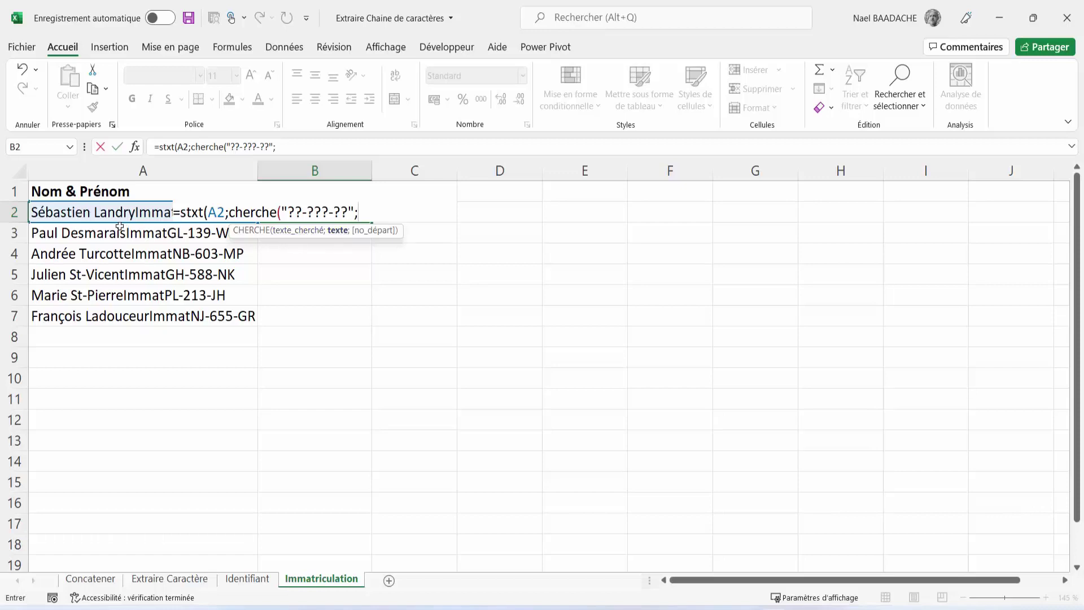
click(94, 212)
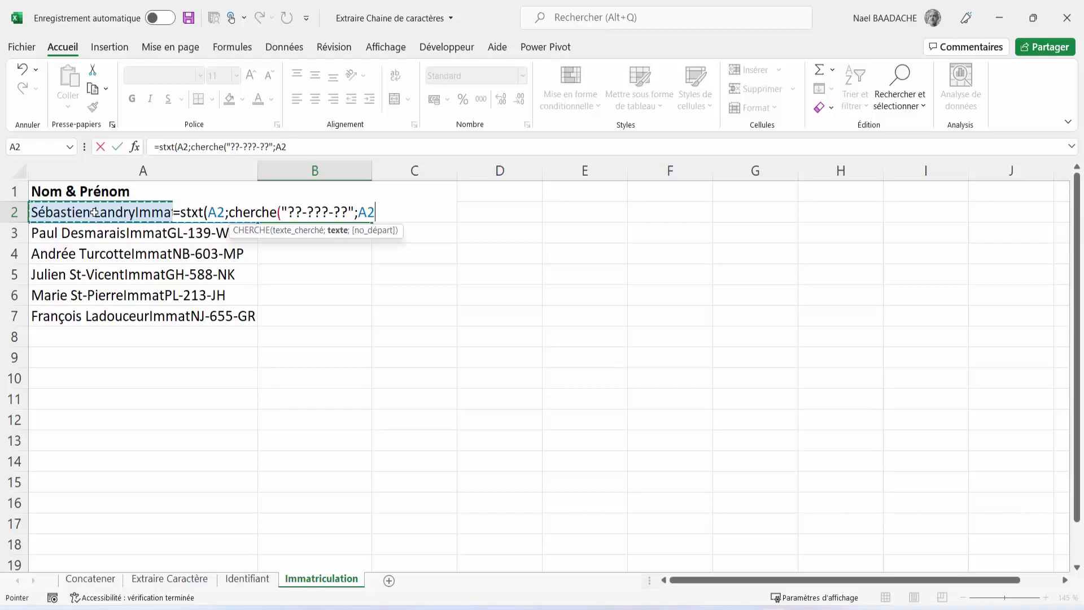
text())
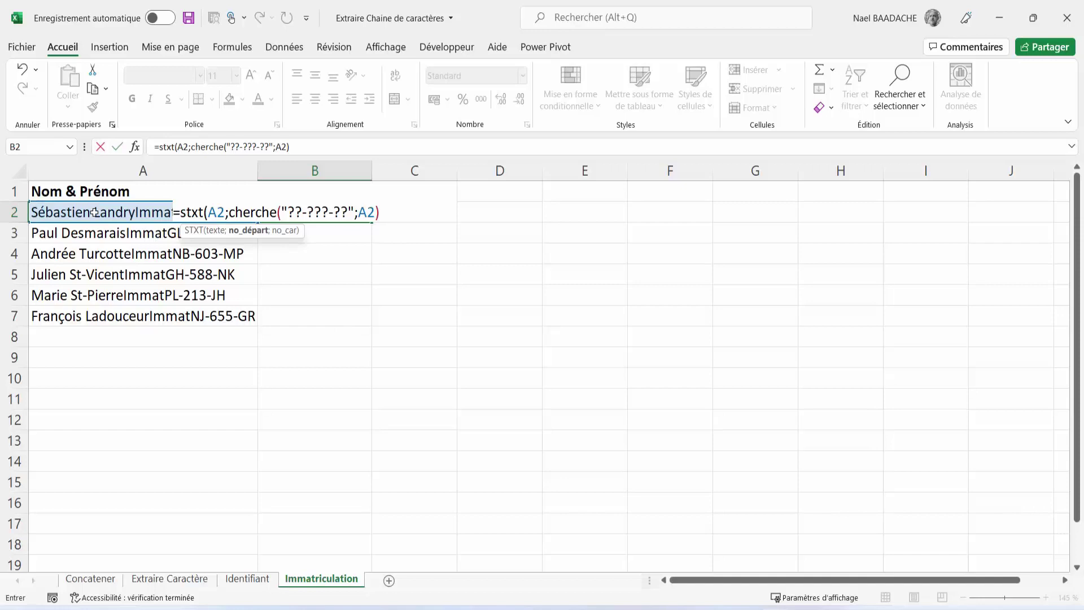
text(;)
text(9)
text())
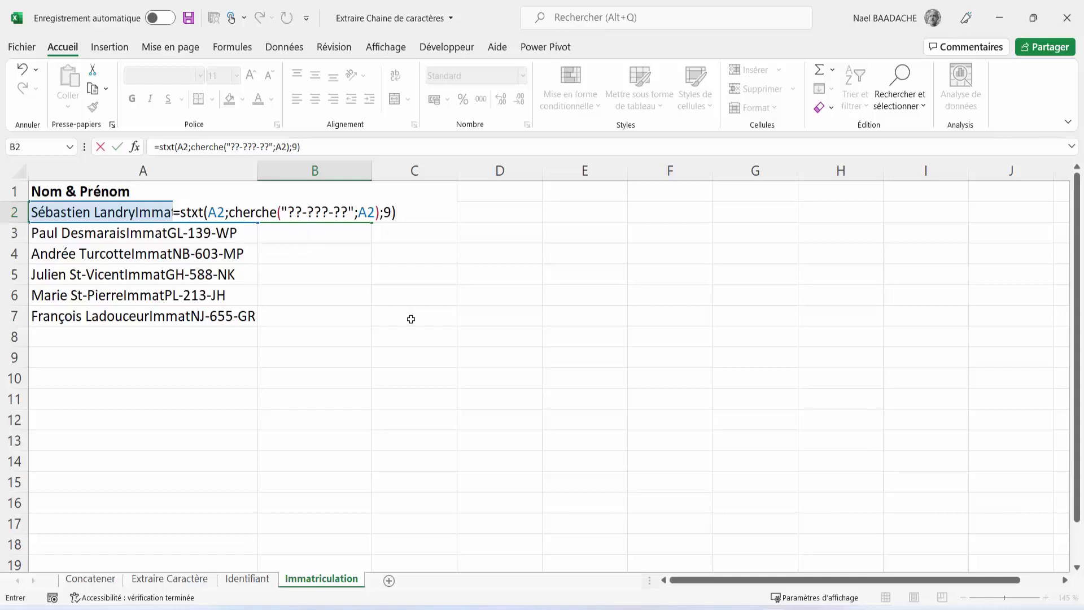
key(Return)
click(353, 216)
double_click(372, 223)
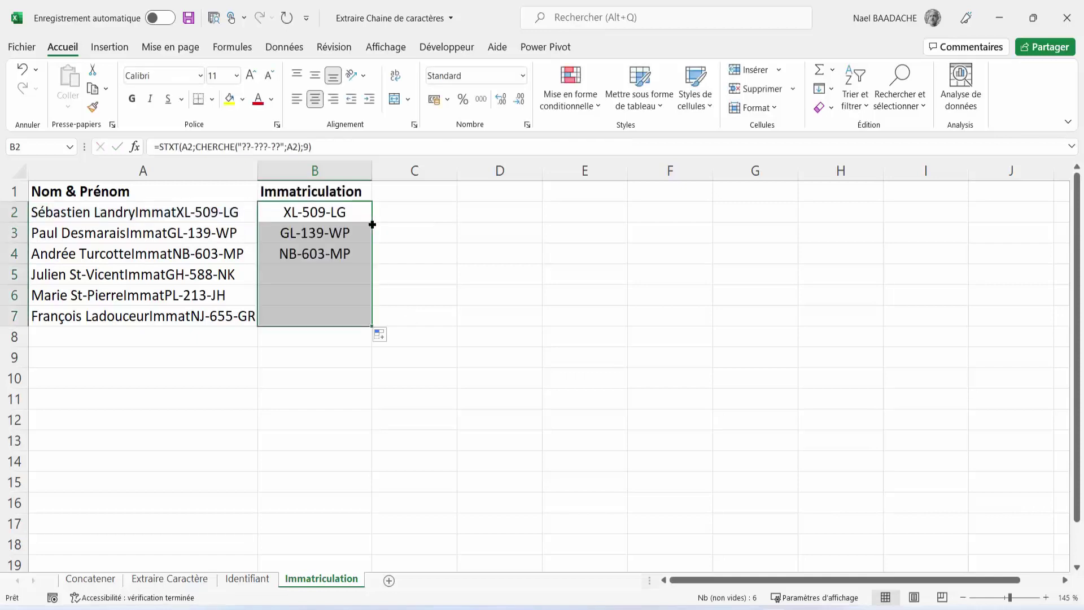
click(314, 315)
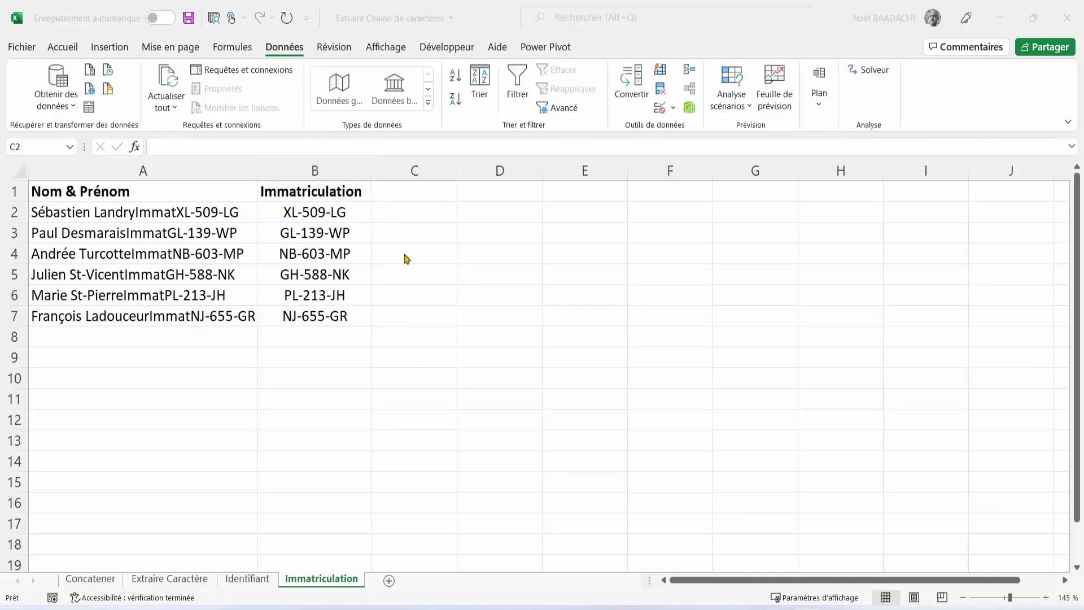
- Select cell C2 next to the extracted plate codes
click(416, 223)
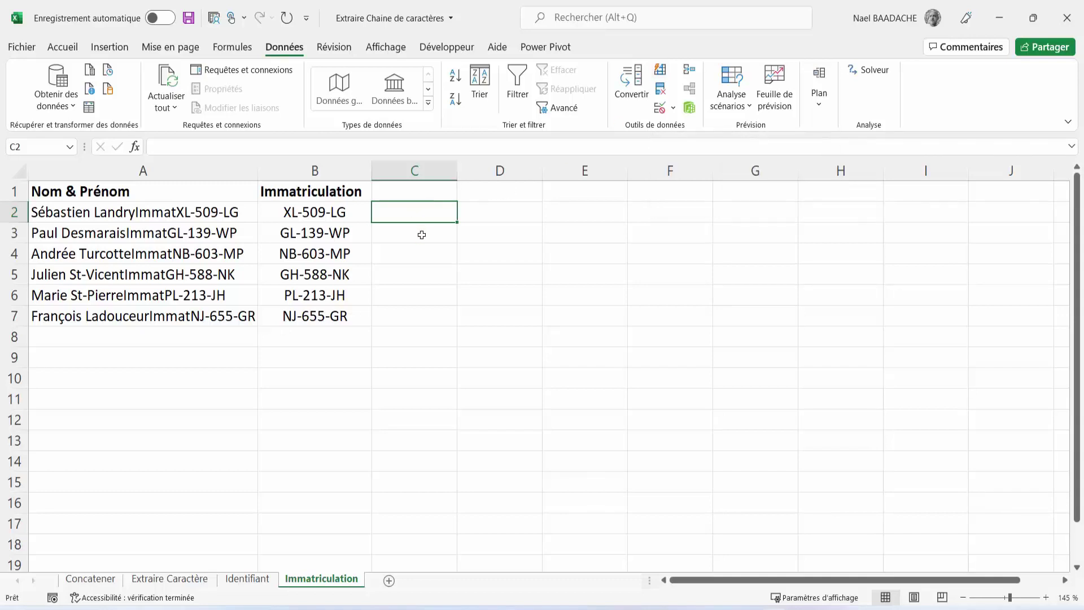
- Type the example plate XL-509-LG in C2 and Flash Fill the remaining plates through row 7
text(XL)
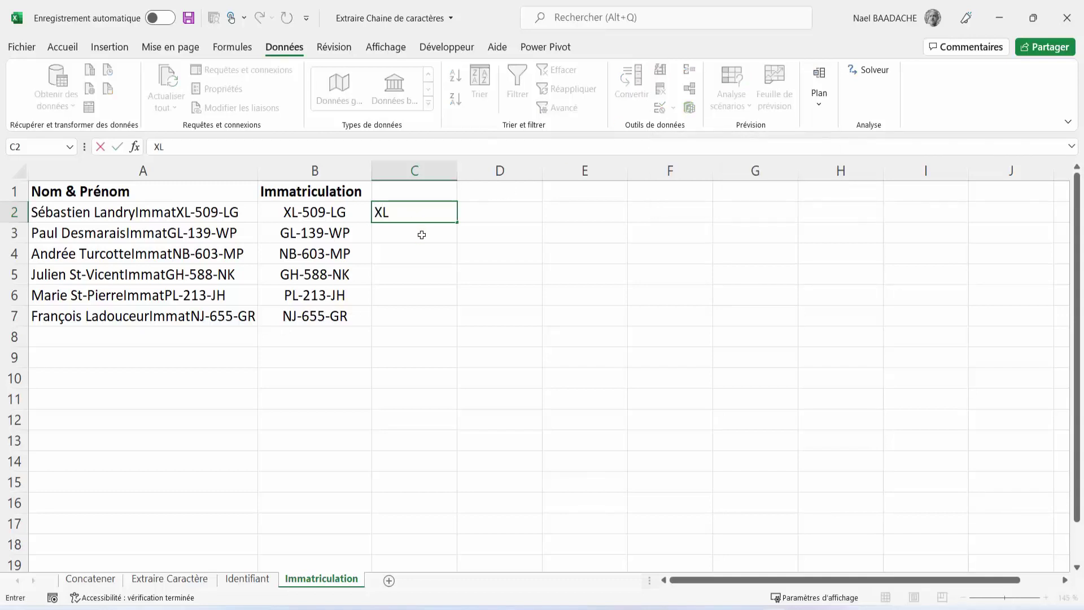
text(-509-)
text(LG)
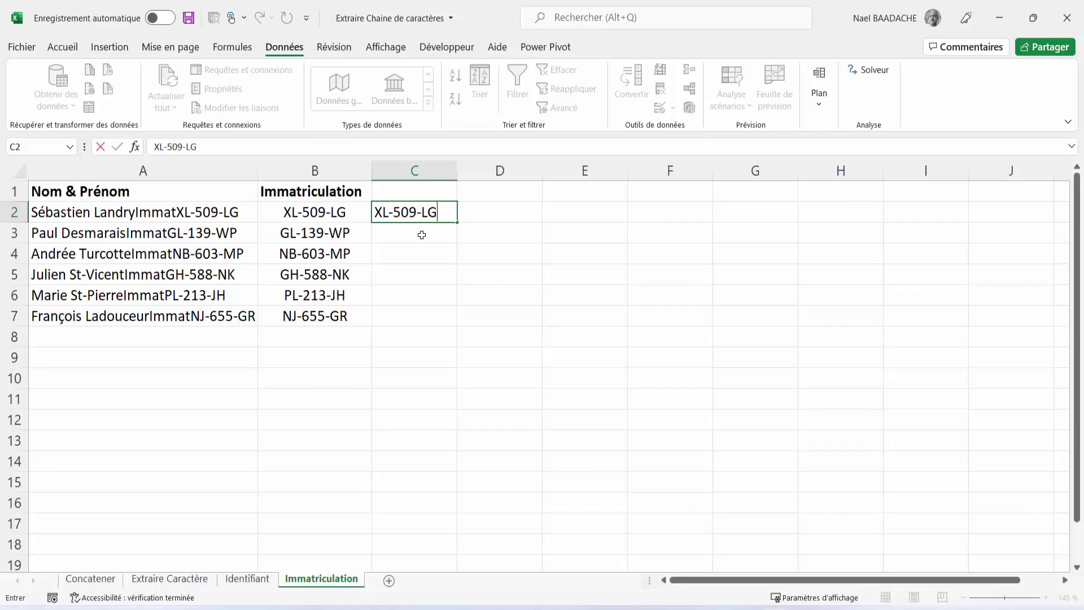
key(Return)
key(Up)
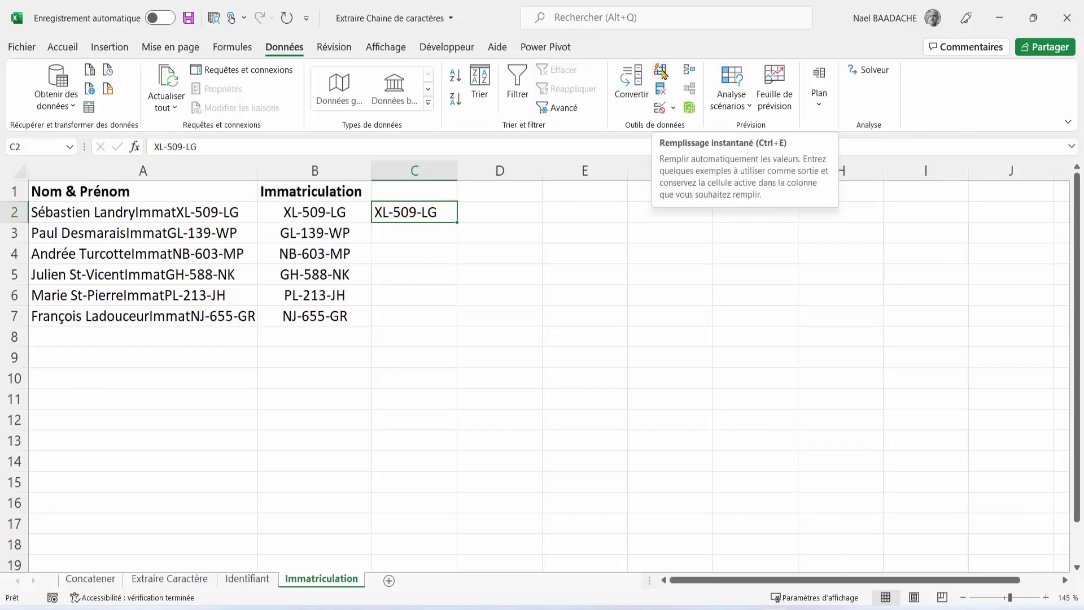
click(662, 73)
click(426, 234)
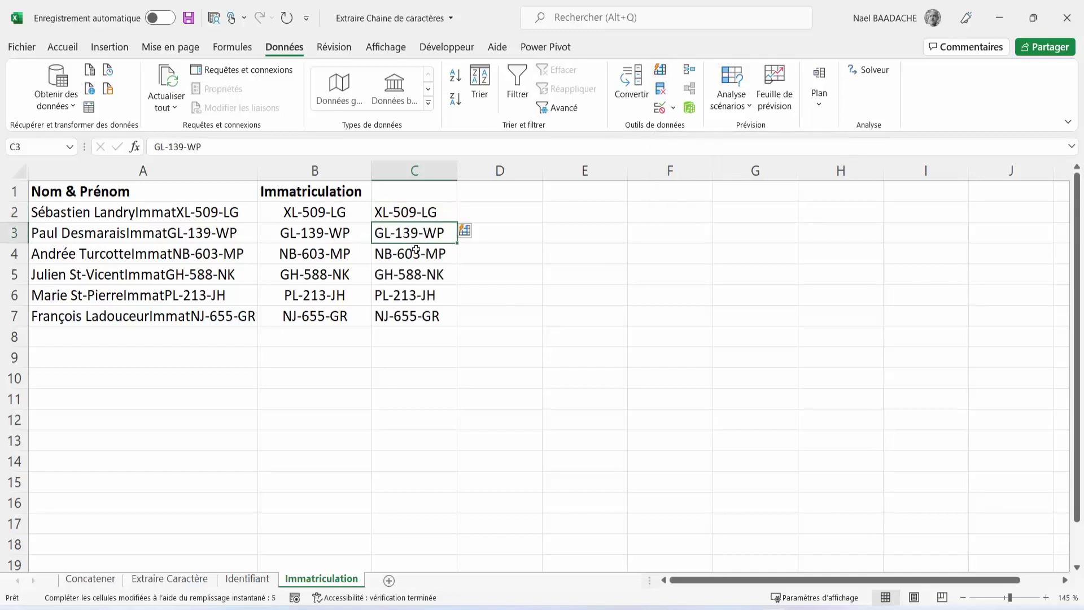
click(417, 251)
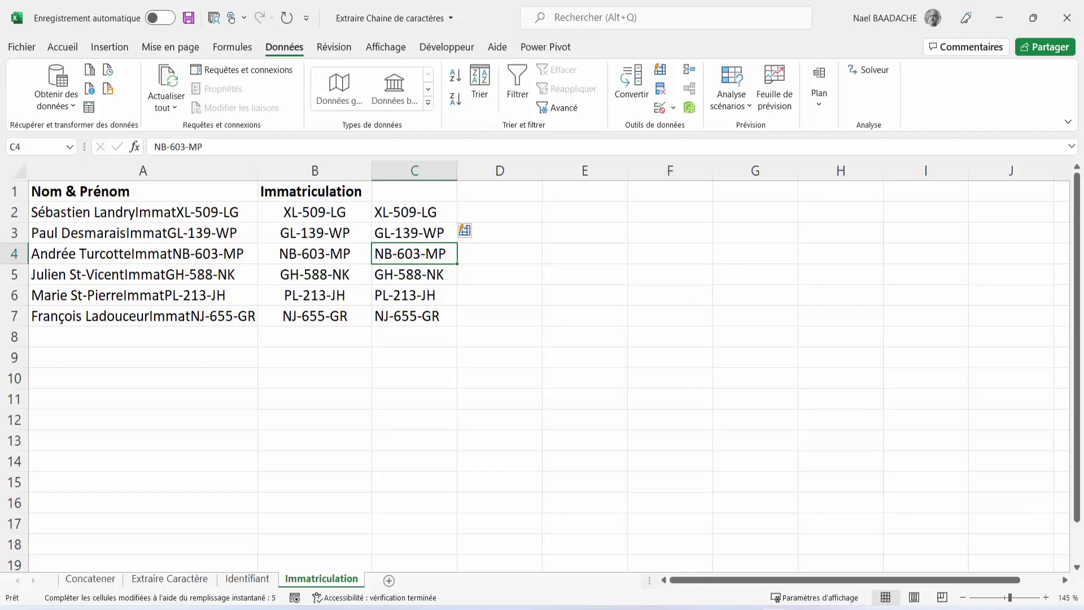
click(90, 564)
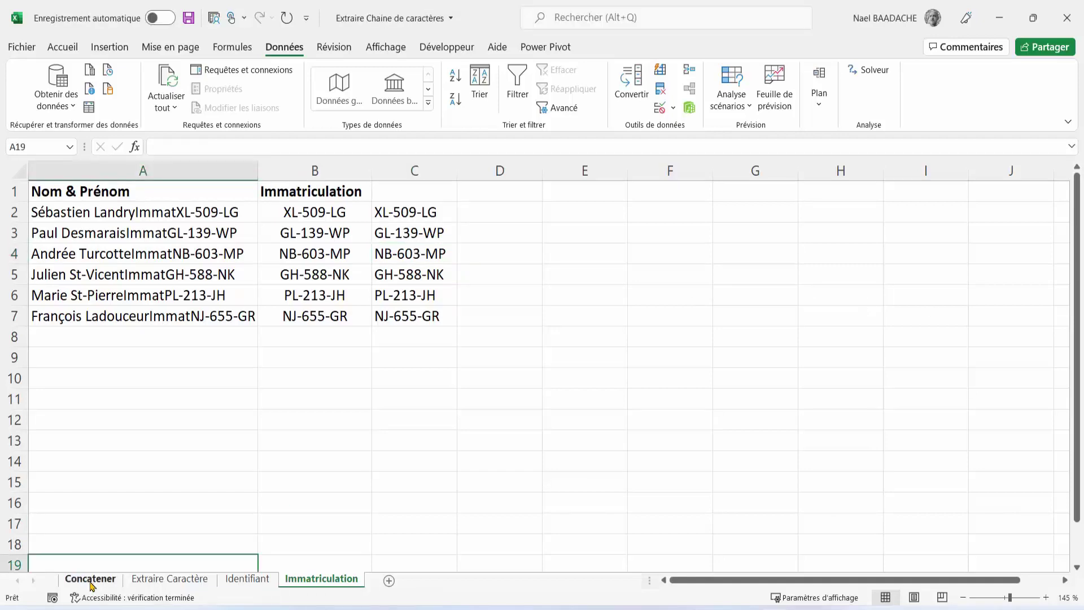
- On the Concatener sheet, enter a 'surname first name né le birth date' example in F2 and Flash Fill F3:F11
click(92, 581)
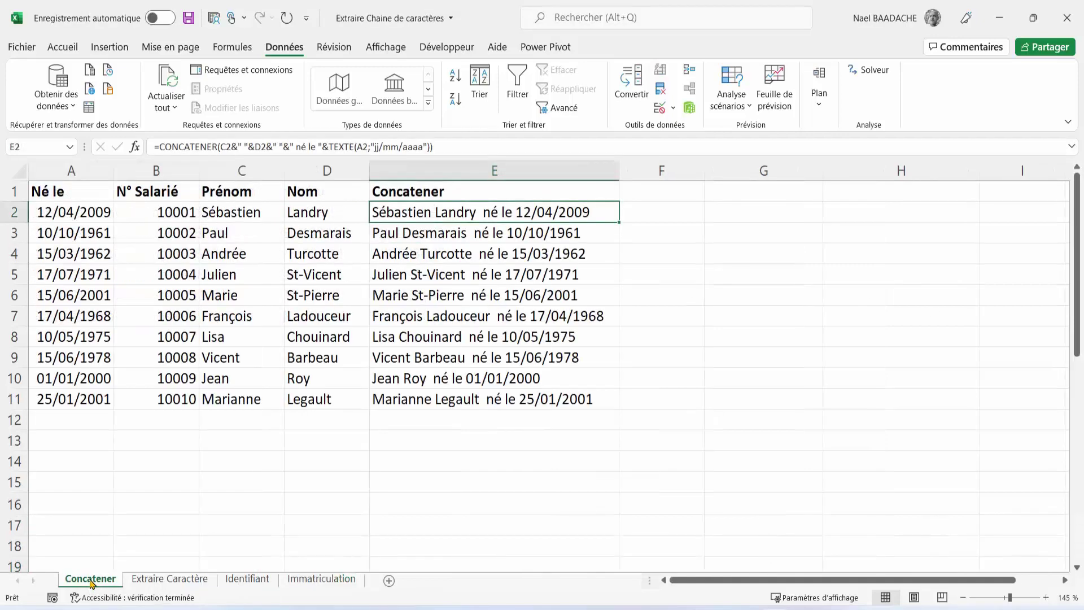
click(681, 212)
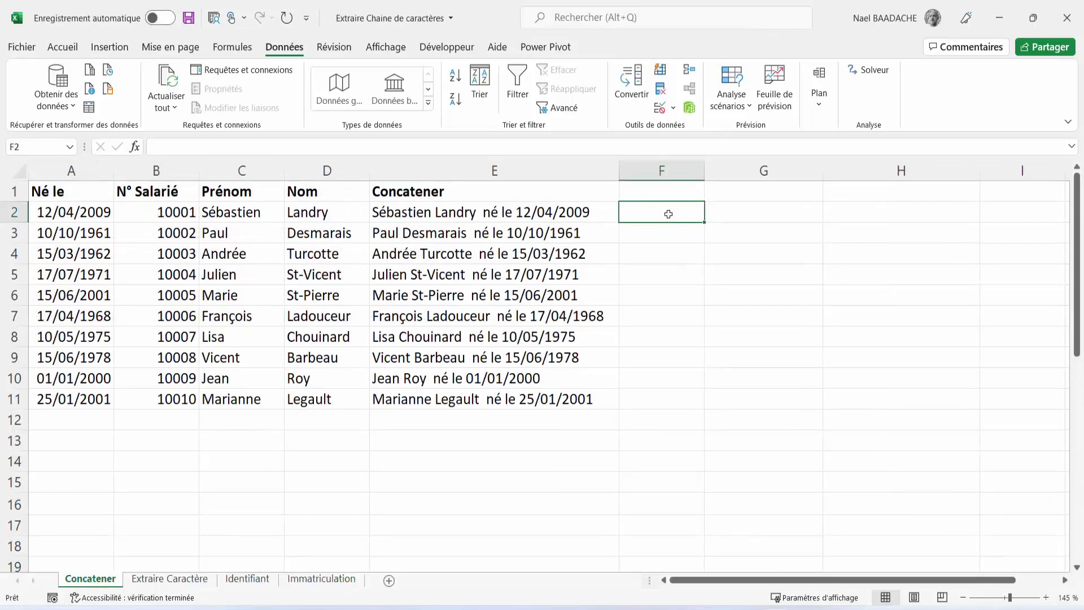
text(Sé)
key(BackSpace)
key(BackSpace)
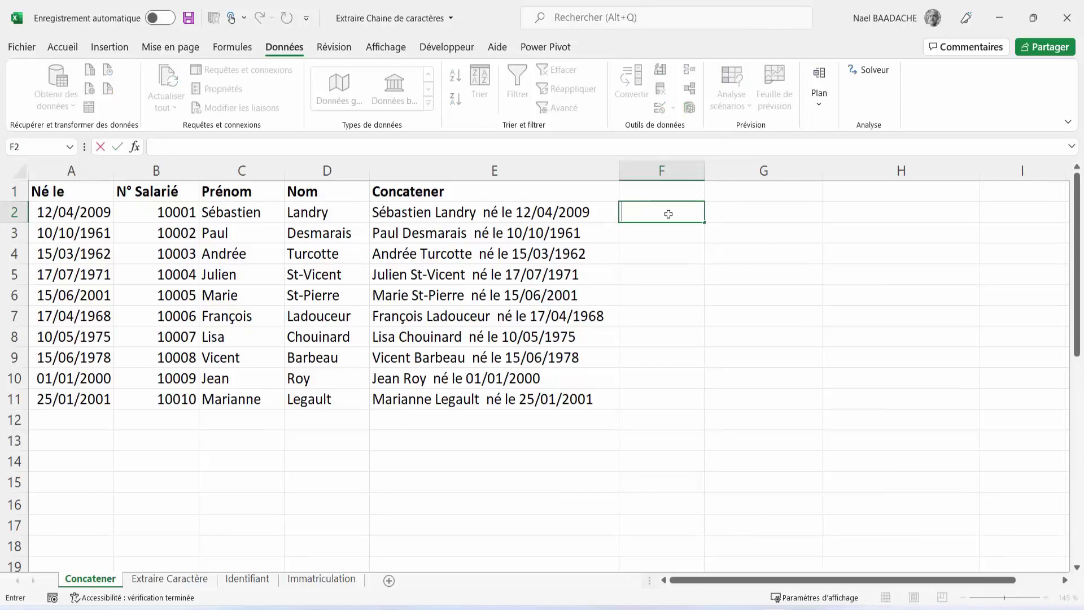
text(Landry)
text( Sébasti)
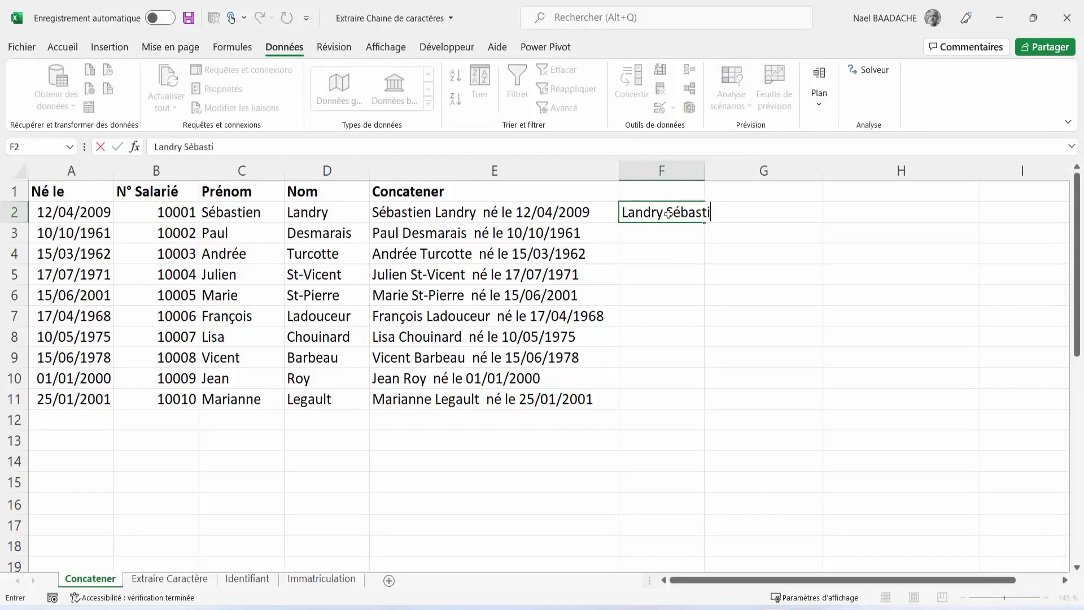
text(en né le )
text(12/04/)
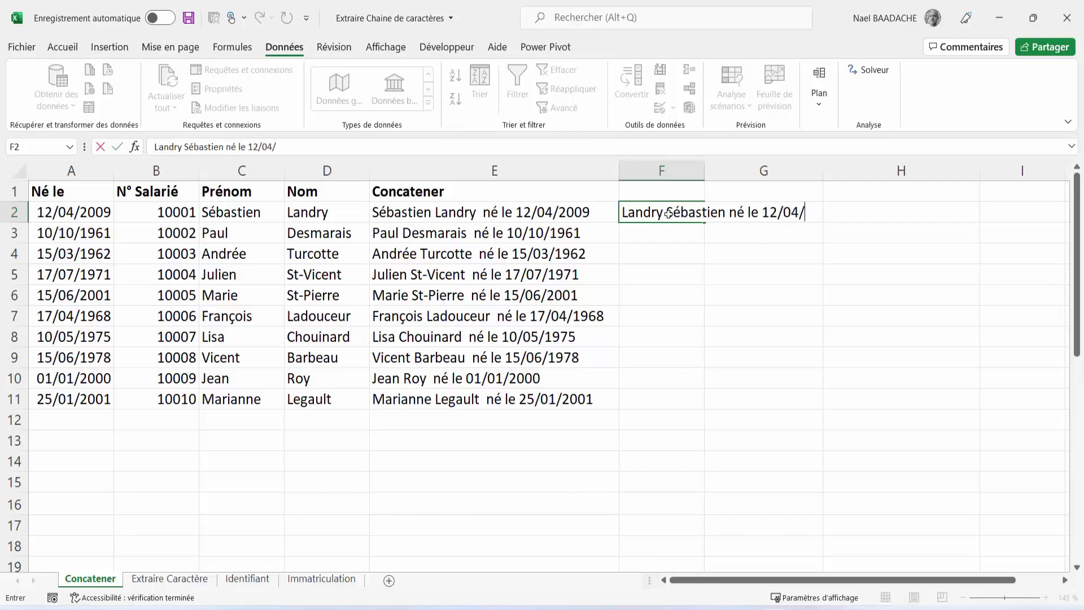
text(2009)
key(Return)
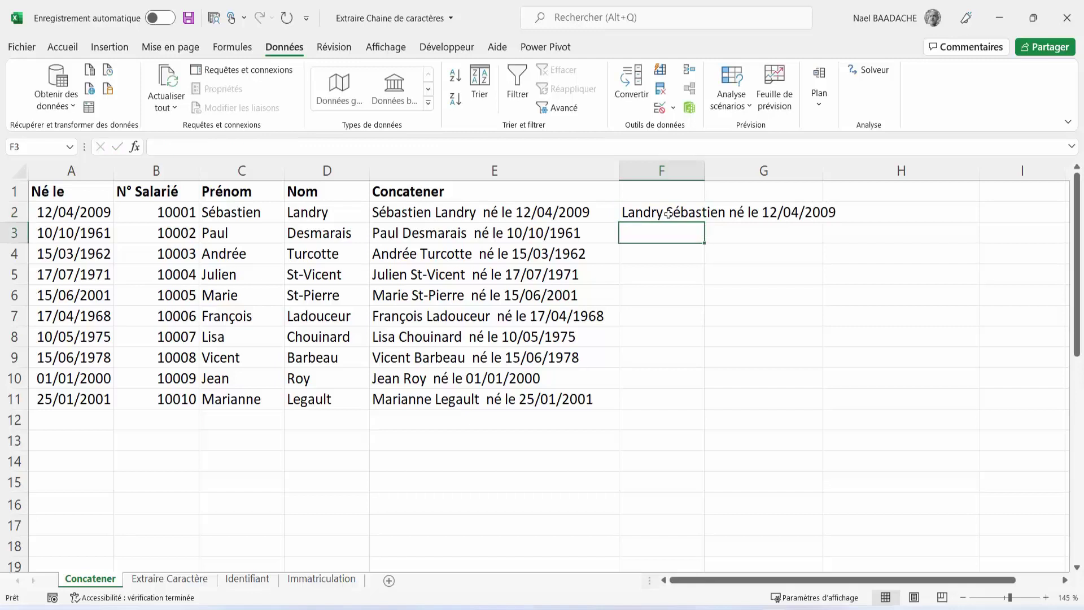
click(668, 213)
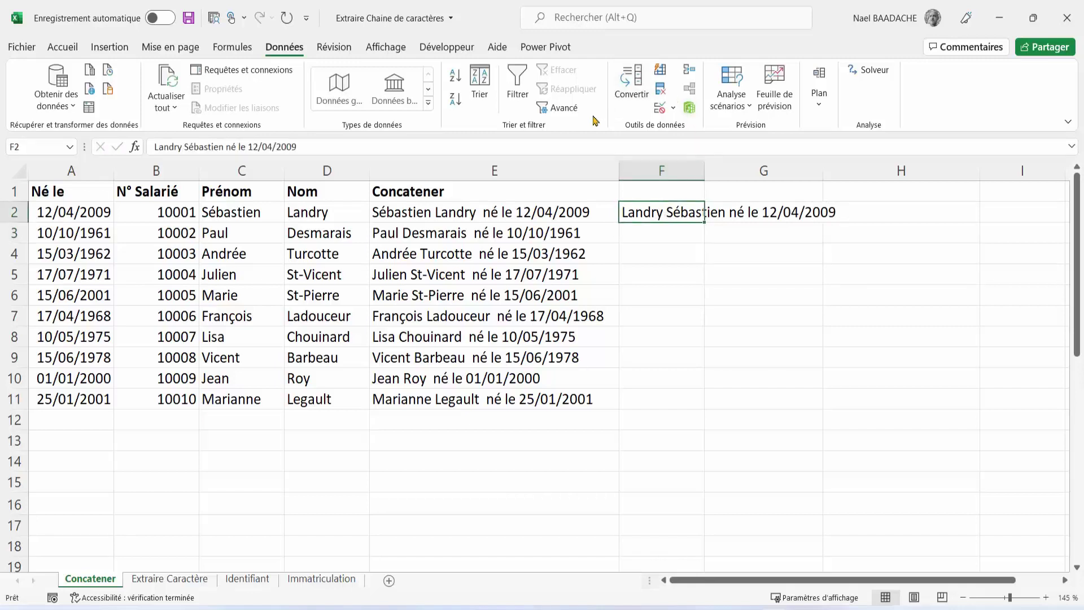
click(663, 72)
click(664, 238)
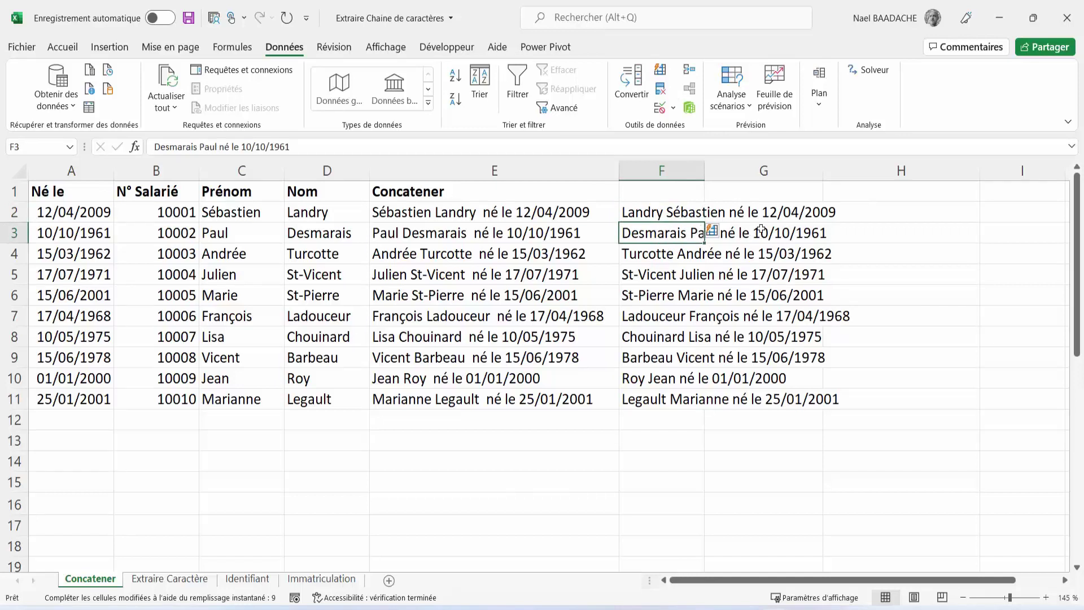
- Check the source values in A3 and D11, then select the employee data A1:D11
click(111, 226)
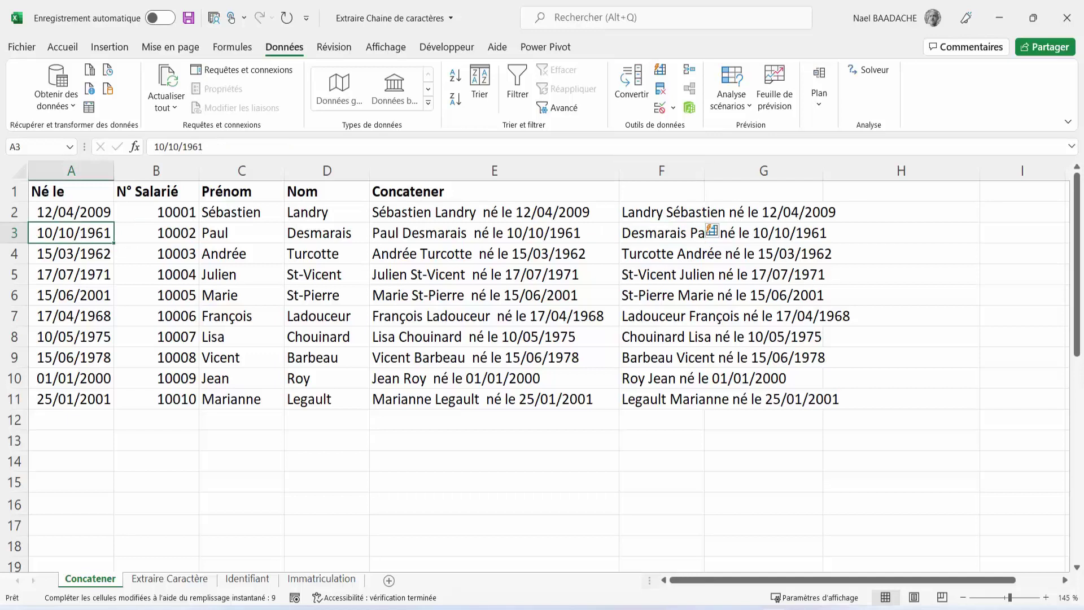
click(321, 399)
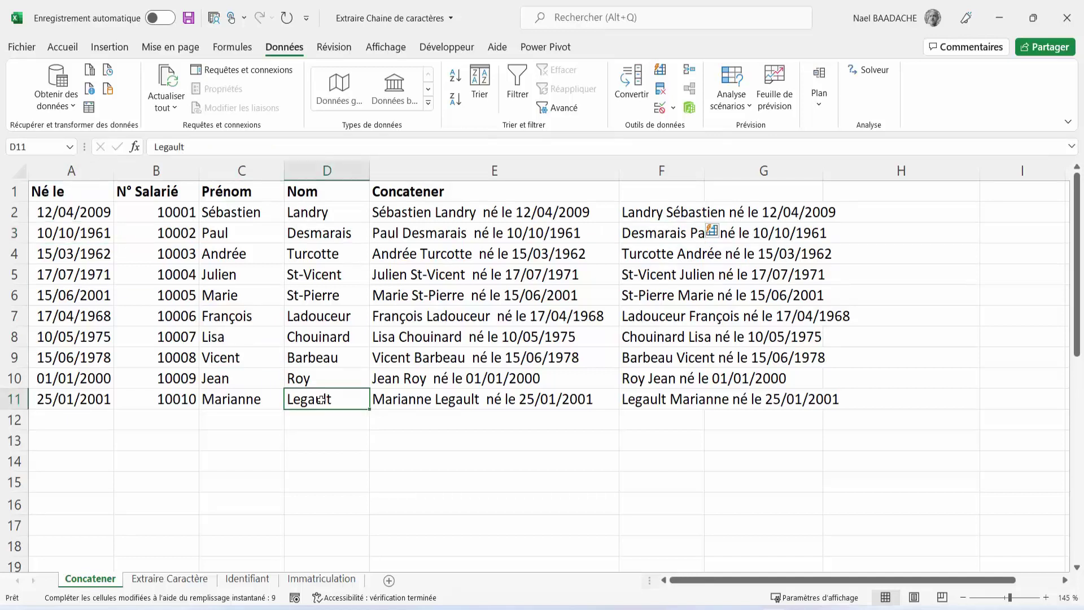
mouse_move(51, 193)
mouse_down()
mouse_move(238, 196)
mouse_move(314, 400)
mouse_up()
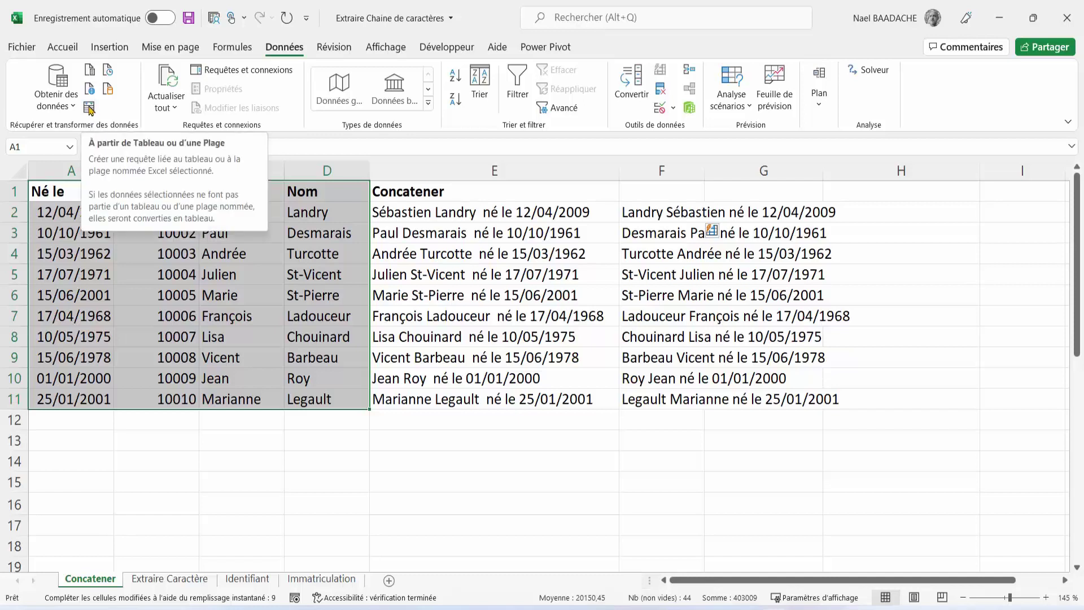
- Convert A1:D11 into a table with headers via À partir de Tableau ou d'une Plage
click(91, 108)
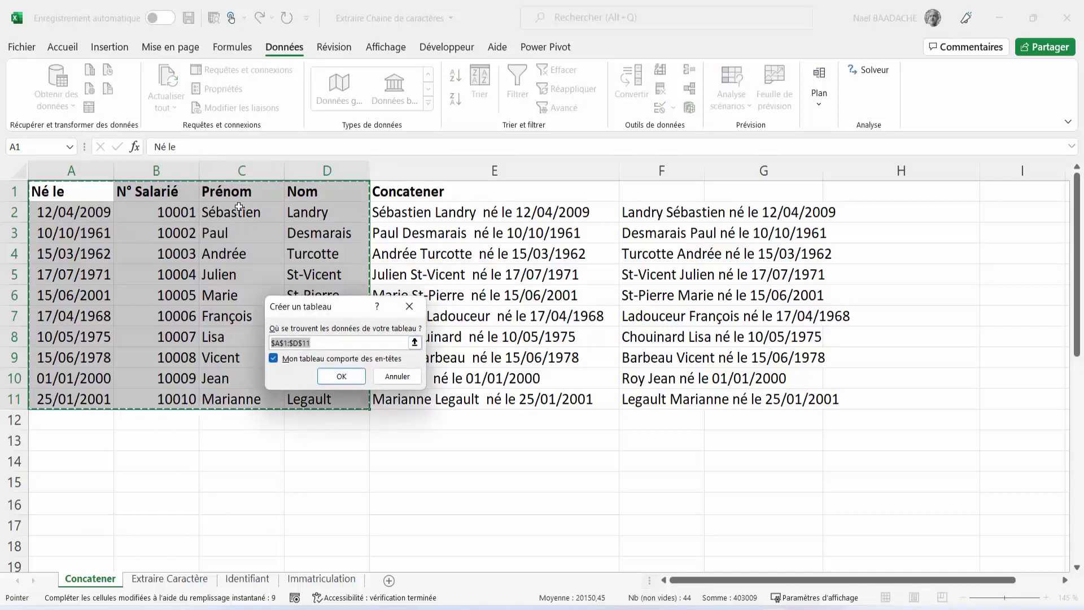
click(346, 376)
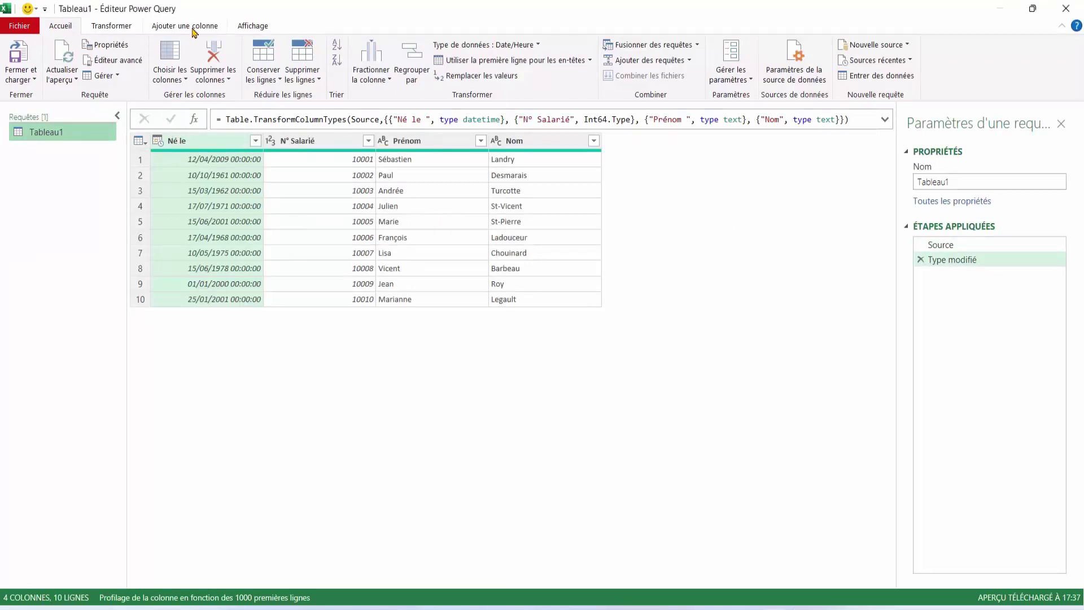
- On Ajouter une colonne, select Né le, N° Salarié, Prénom and Nom and open Colonne à partir d'exemples
click(192, 27)
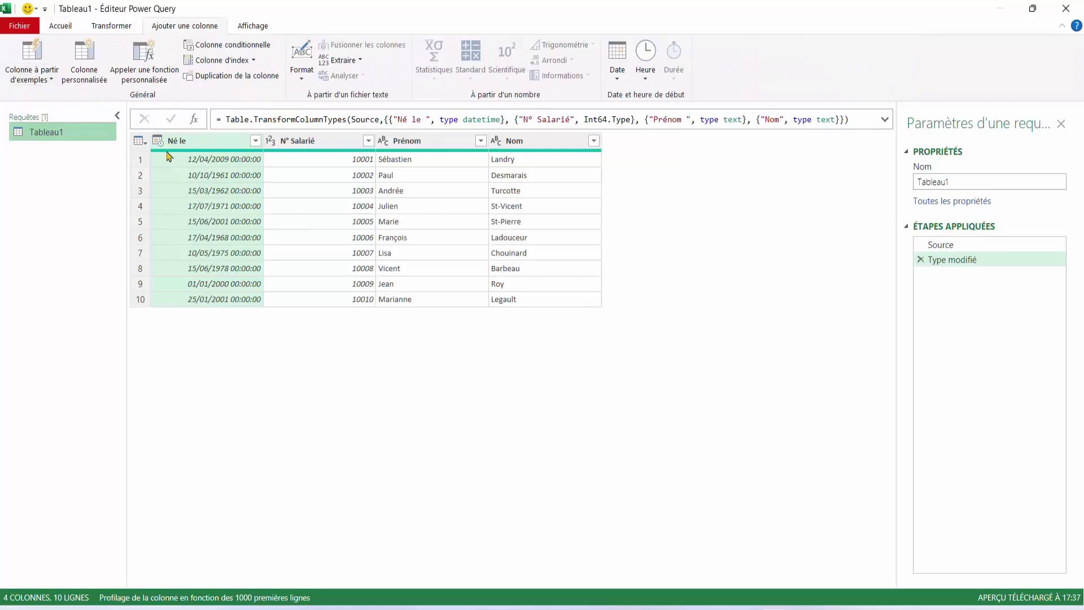
ctrl+click(294, 141)
ctrl+click(398, 141)
ctrl+click(526, 142)
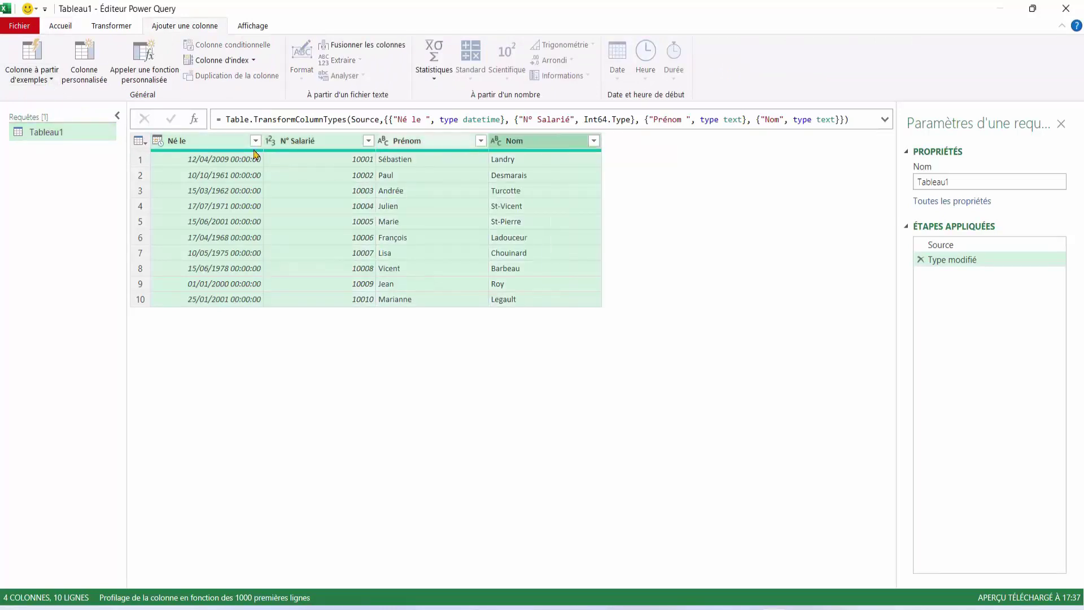
click(35, 82)
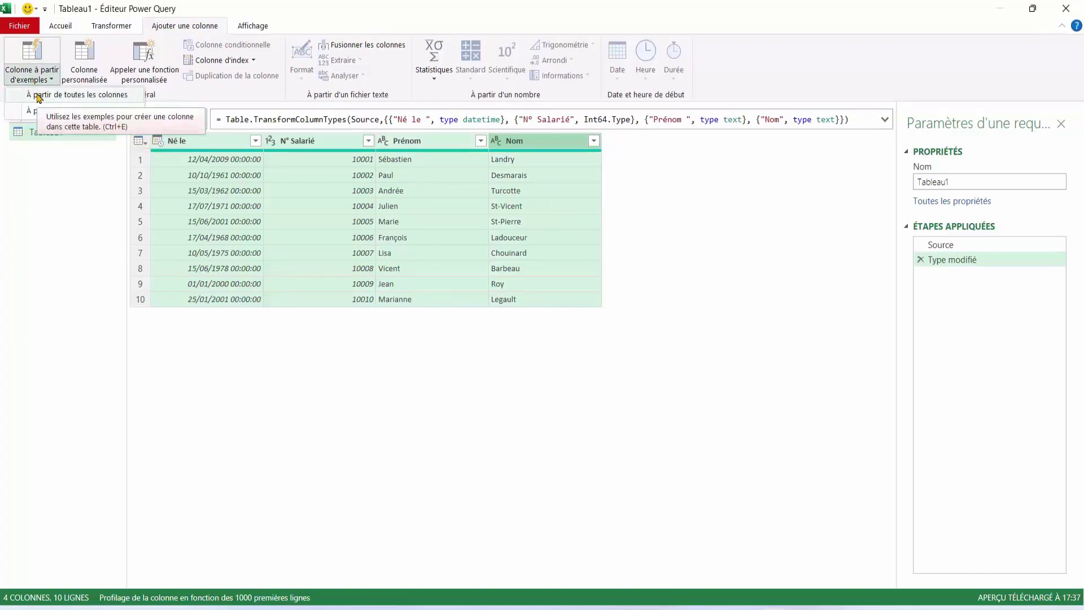
- Build a column from all columns, giving two 'first name surname né le birth date' examples
click(38, 95)
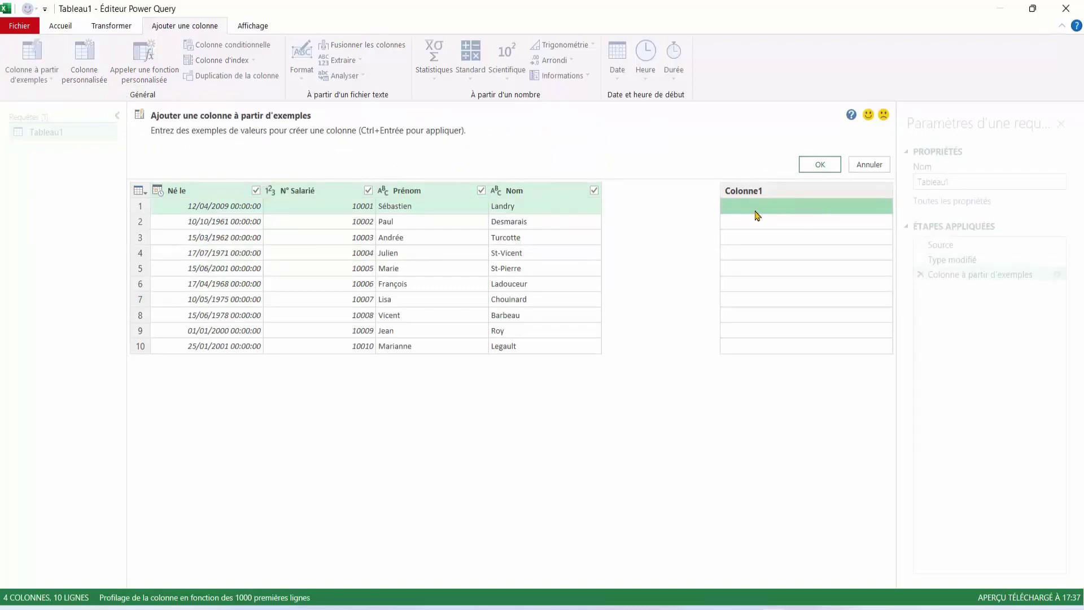
text(Saéb)
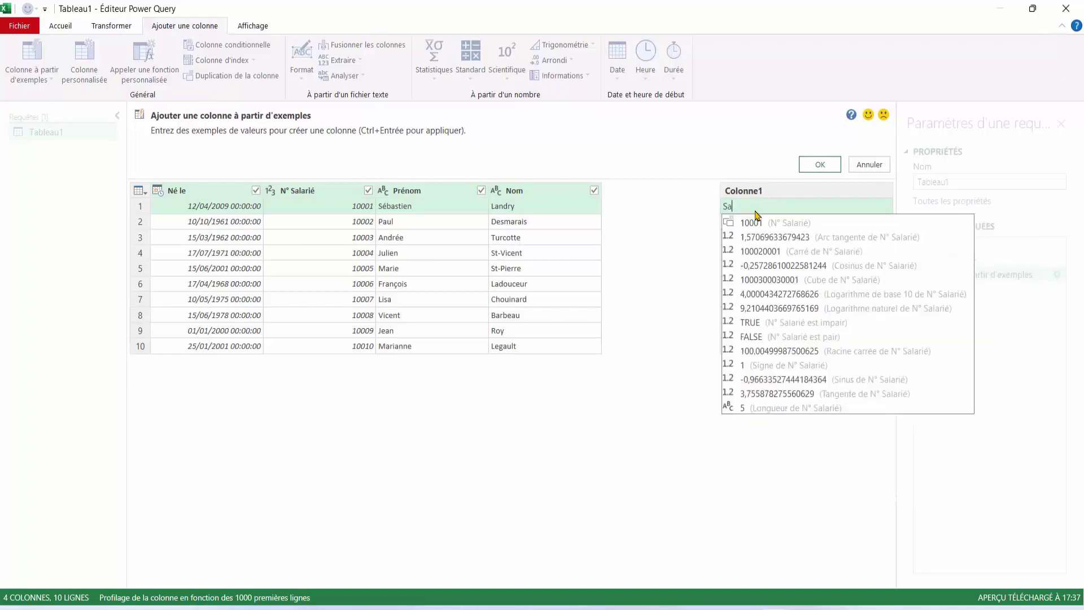
key(BackSpace)
key(BackSpace)
text(éb)
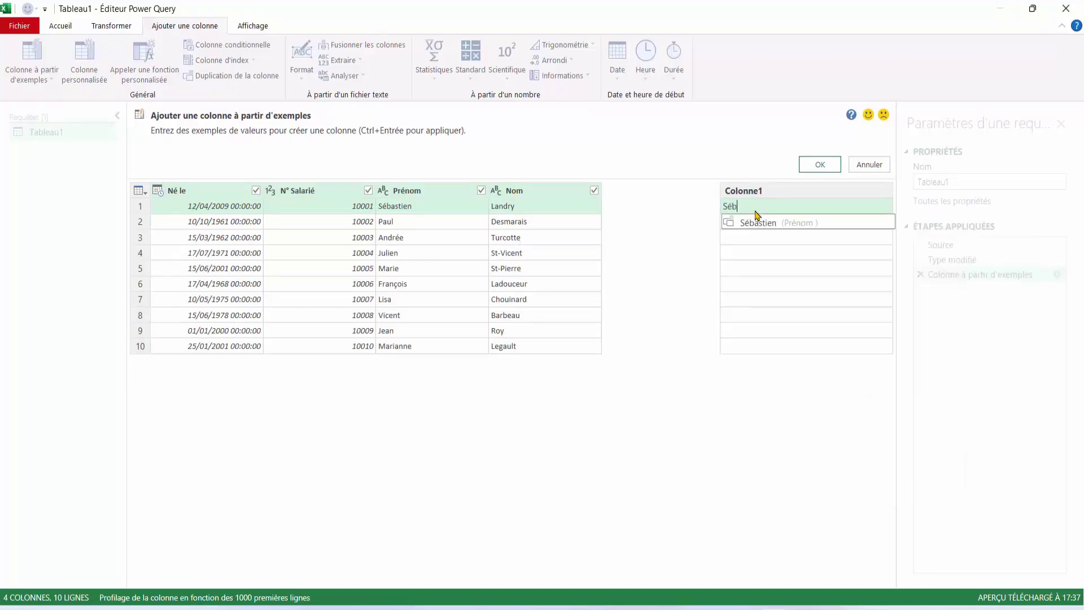
text(astien Landry)
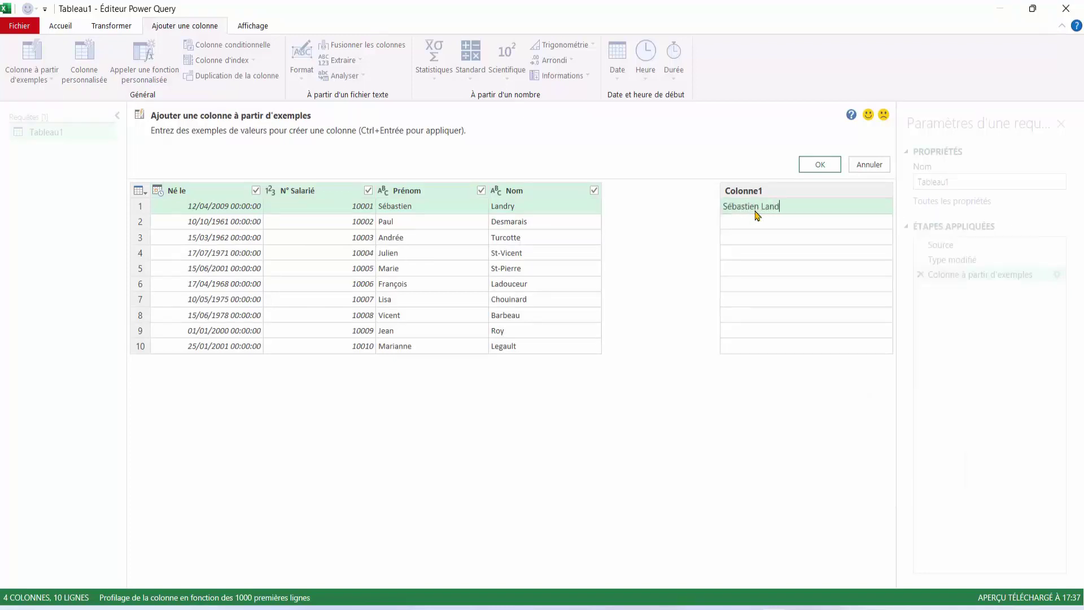
text( né le 12/04/2009)
key(Return)
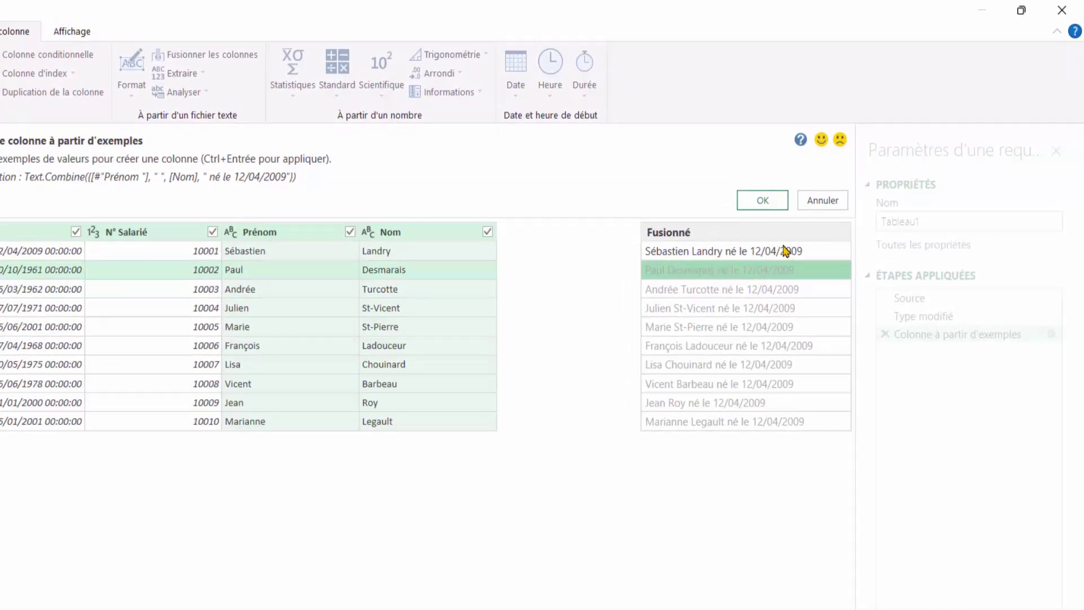
click(728, 272)
text(Paul Des)
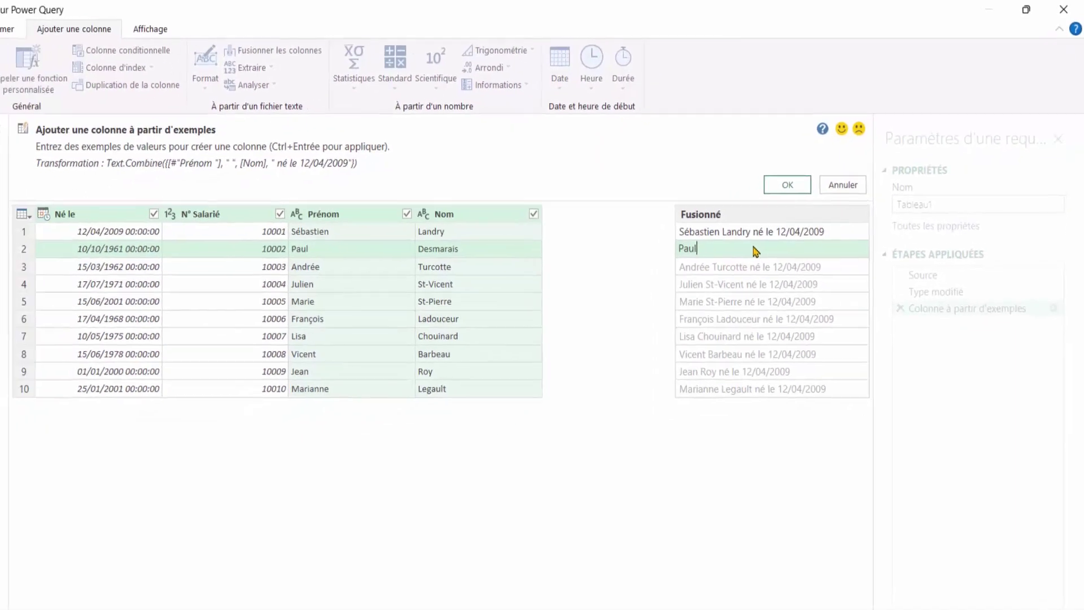
text(mar)
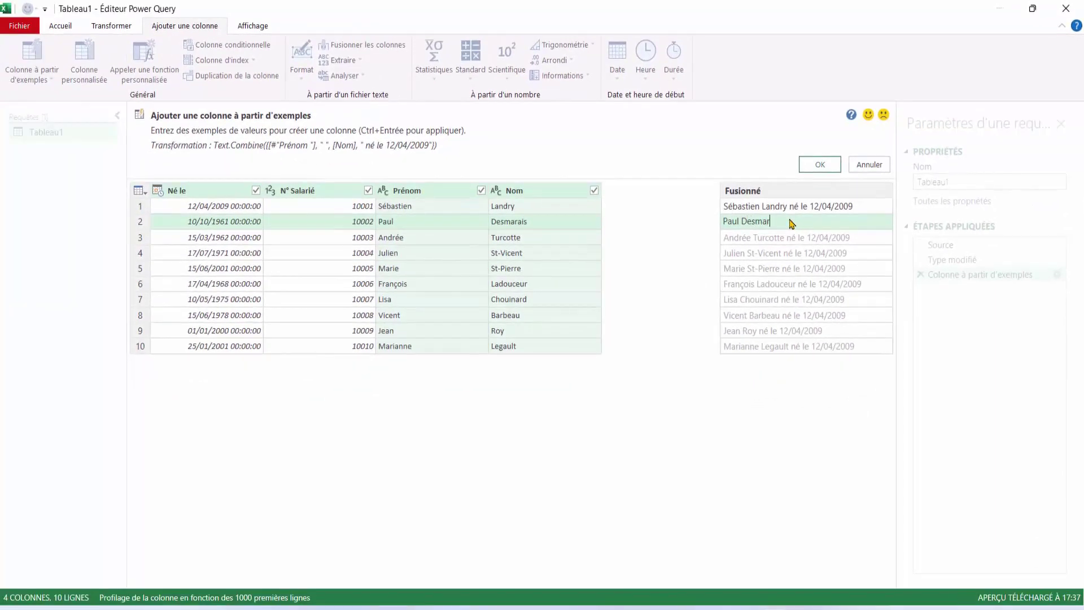
text(ais né le )
text(10/10/1)
text(961)
key(Return)
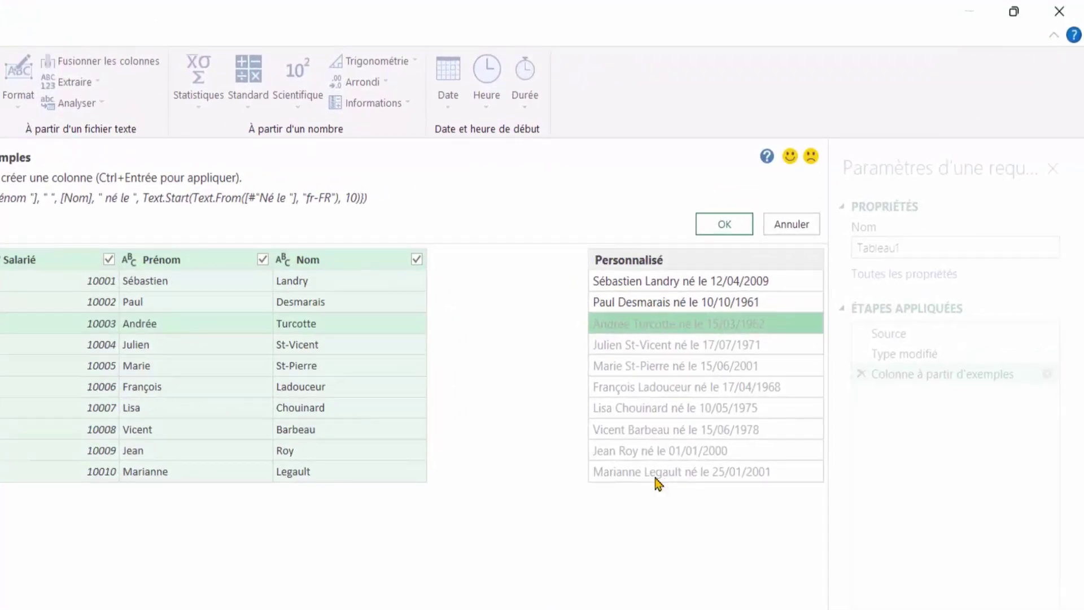
click(724, 224)
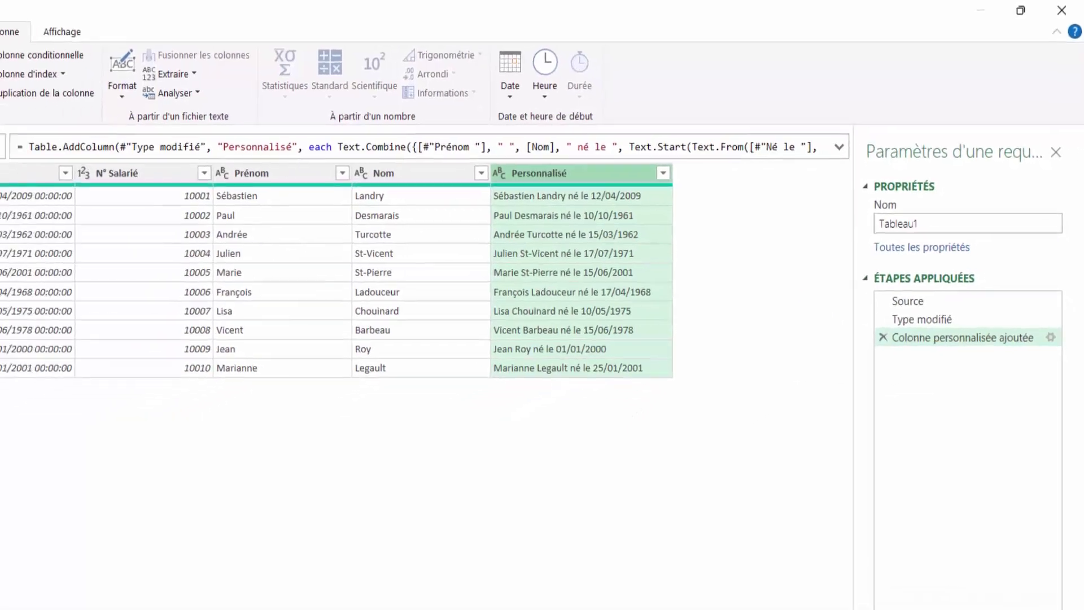
- Select the Né le, N° Salarié, Prénom, Nom and Personnalisé columns
click(241, 160)
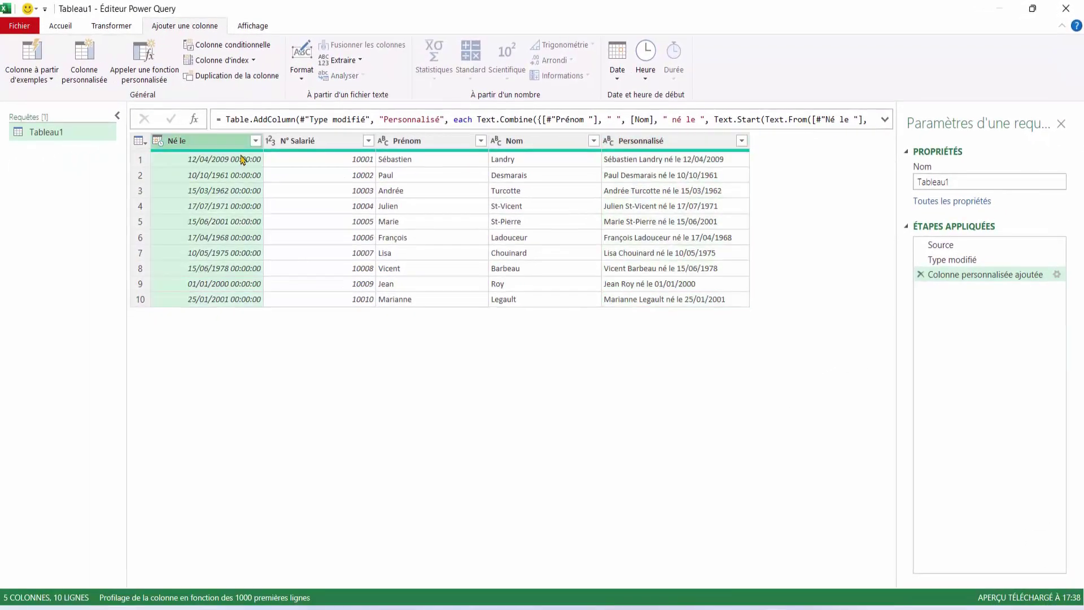
ctrl+click(306, 141)
ctrl+click(420, 144)
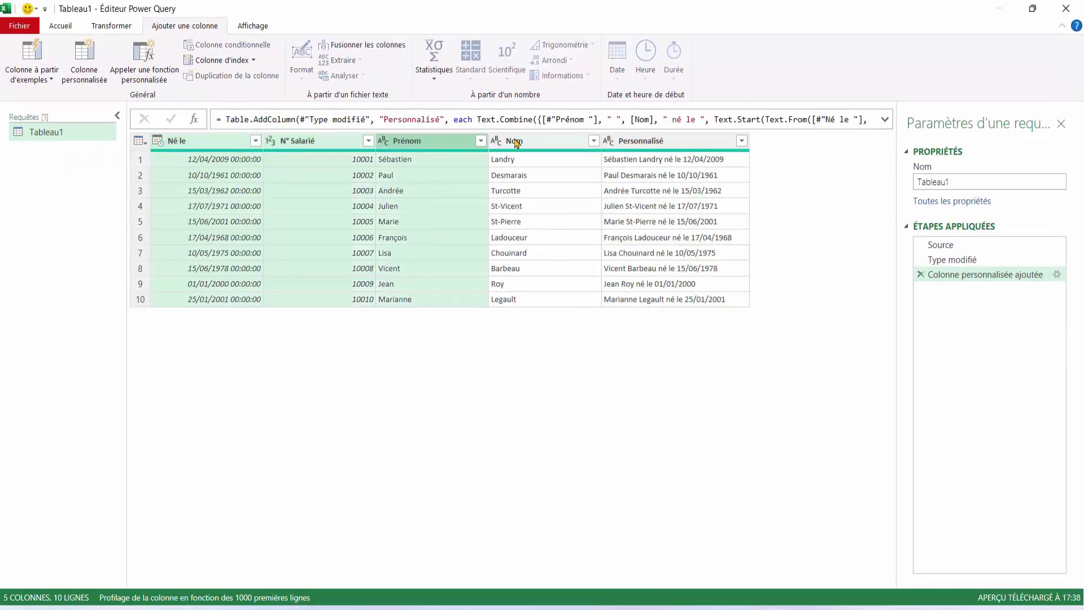
ctrl+click(516, 143)
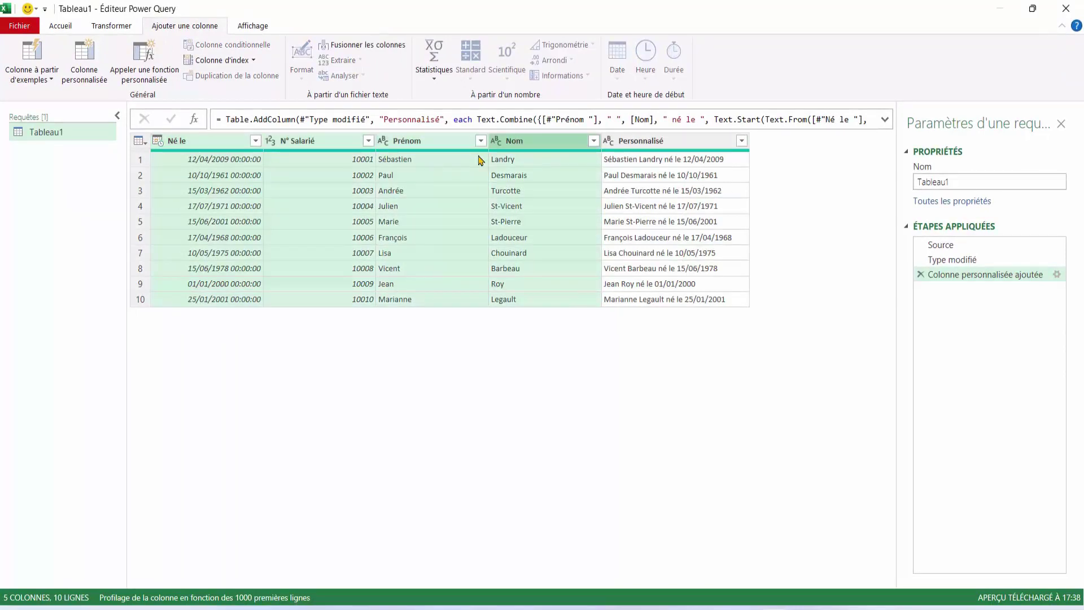
click(651, 144)
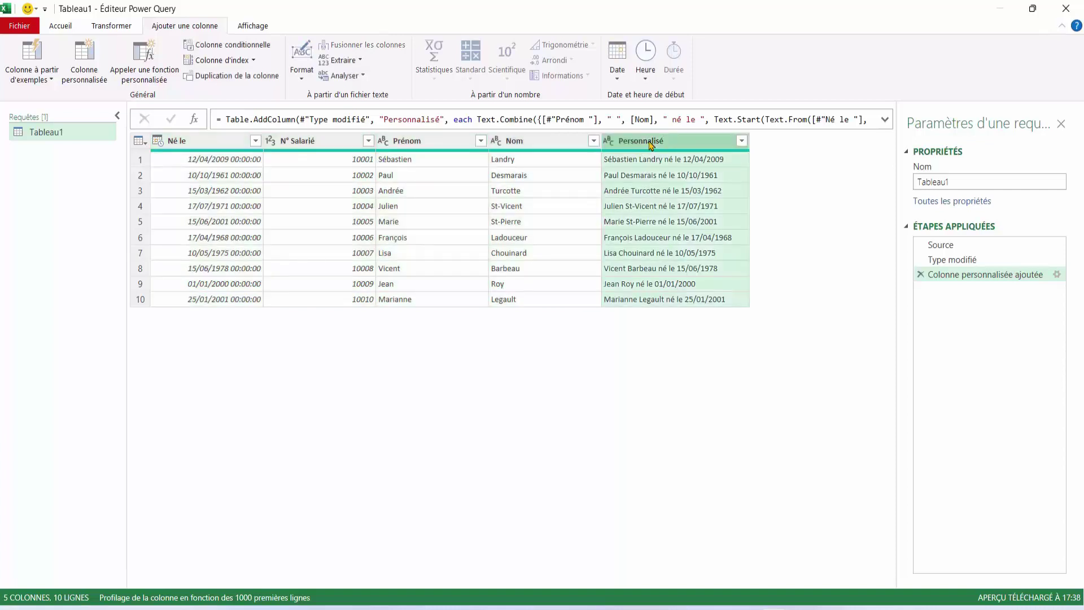
- Rename Personnalisé to 'Identité Salarié' and remove all other columns
double_click(653, 144)
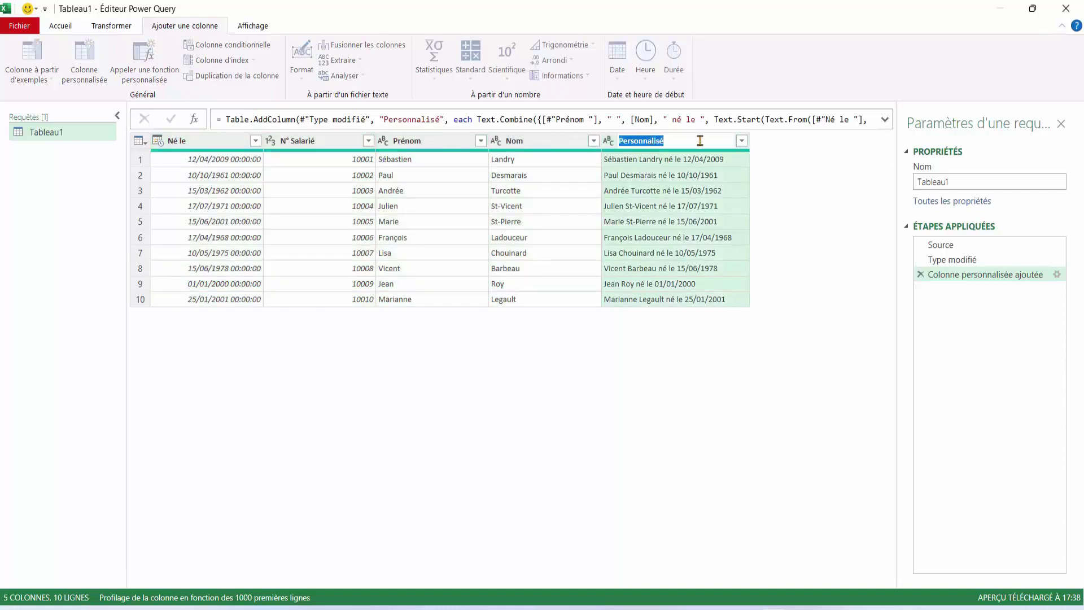
text(E)
text(ID)
text(nd)
key(BackSpace)
key(BackSpace)
key(BackSpace)
text(d)
text(nt)
text(é S)
text(alai)
text(rié)
key(Return)
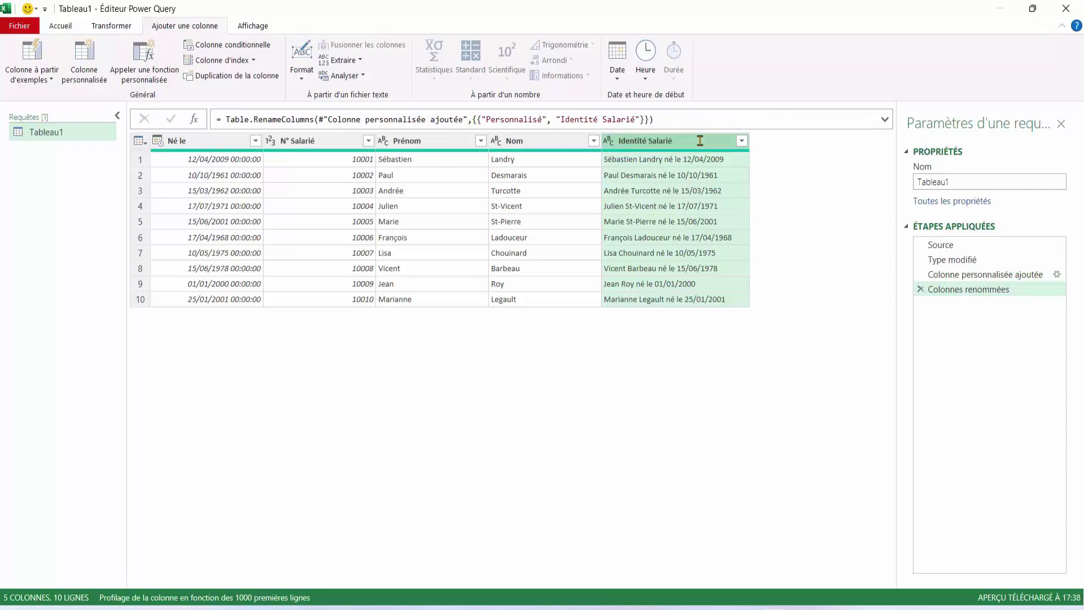
right_click(700, 141)
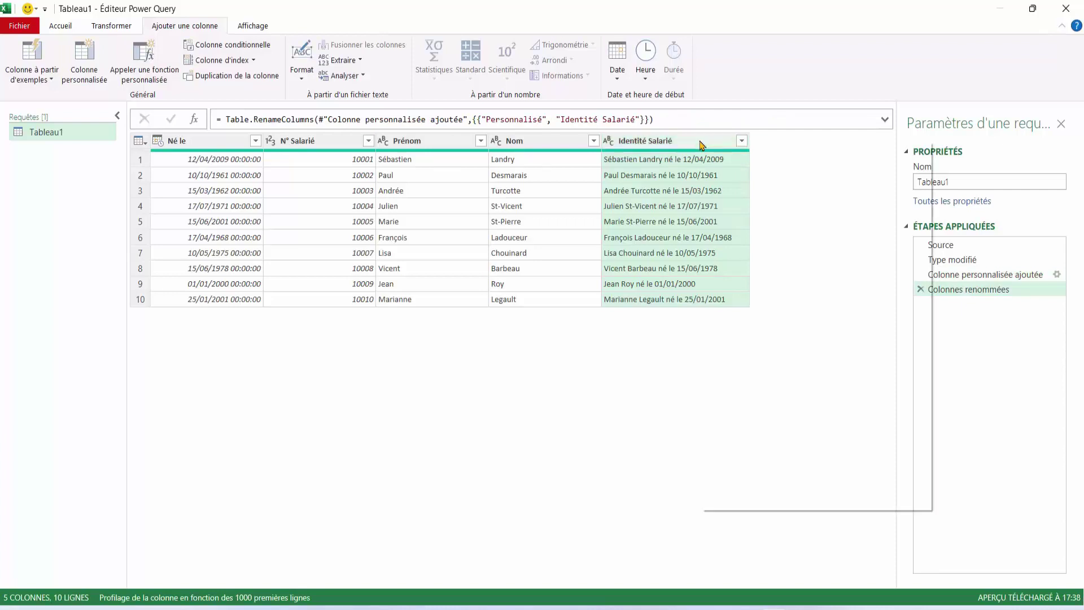
click(729, 184)
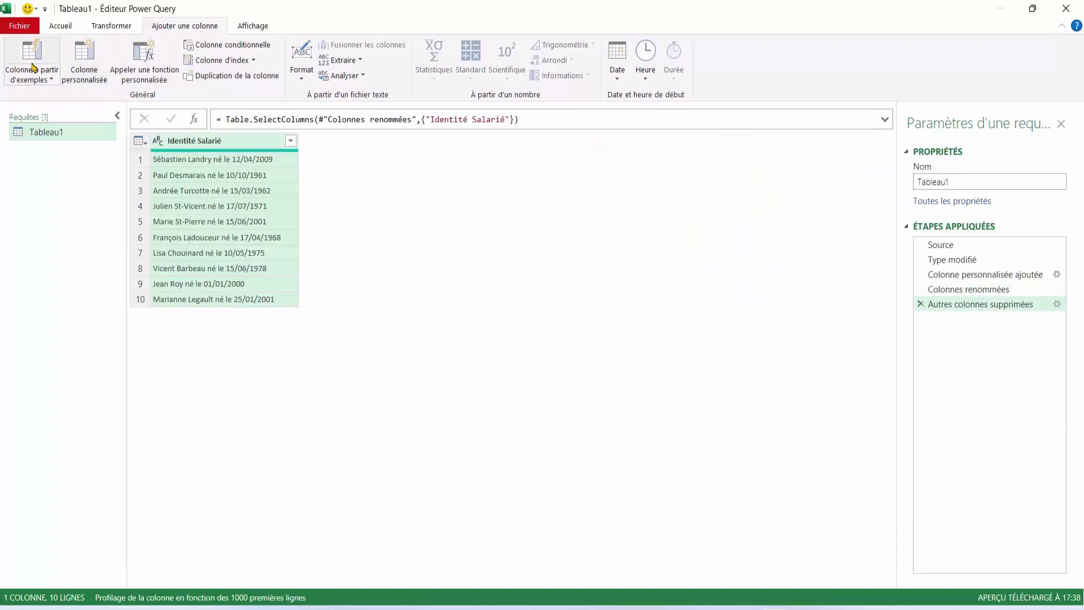
- Close and load the query into a Tableau1 sheet, then return to the Concatener sheet
click(60, 27)
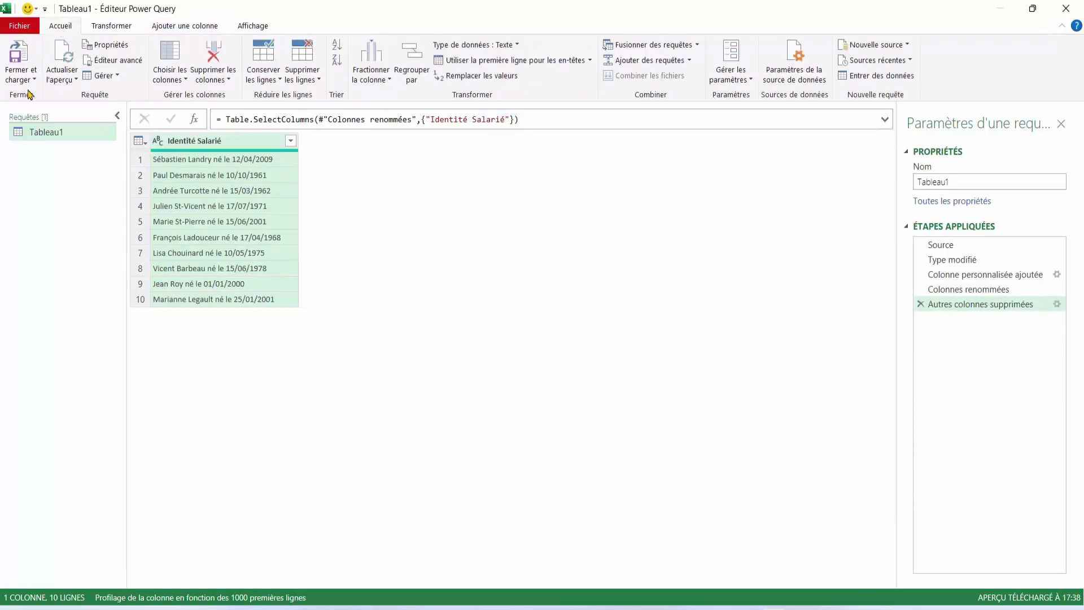
click(23, 58)
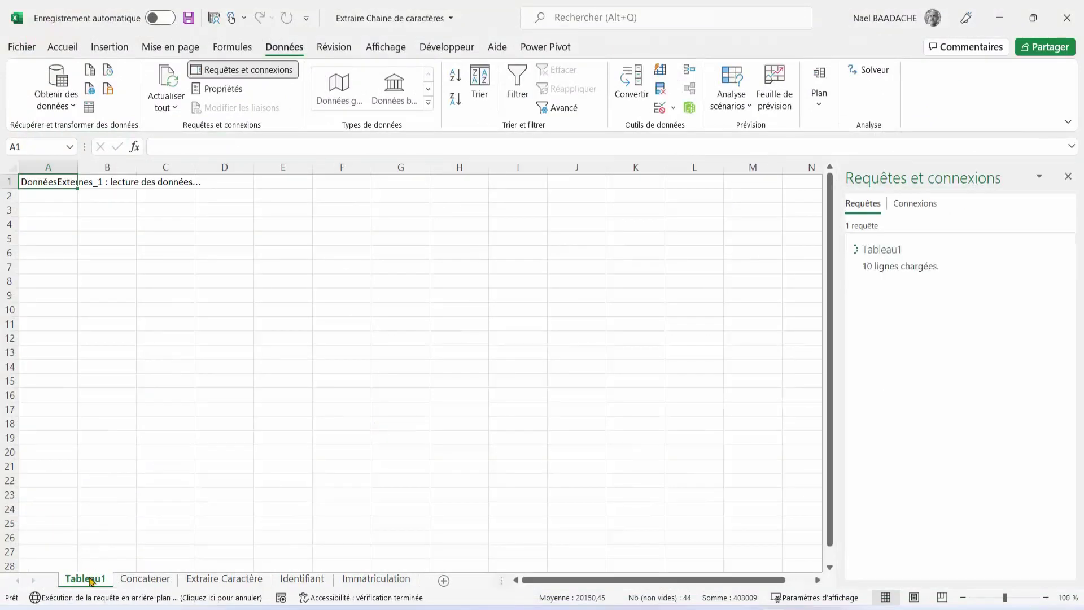
click(86, 228)
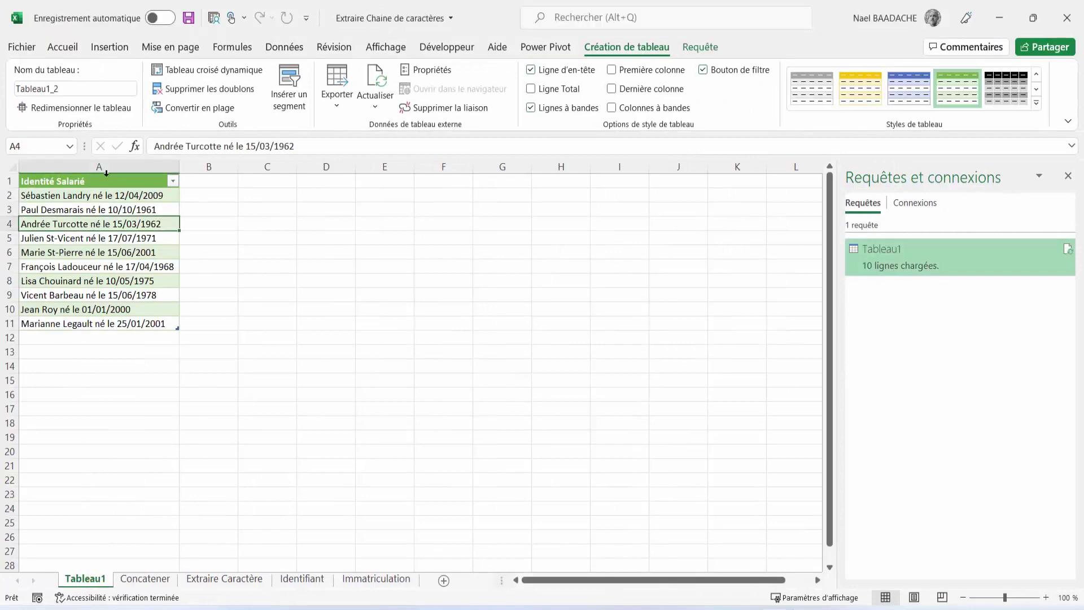
click(164, 585)
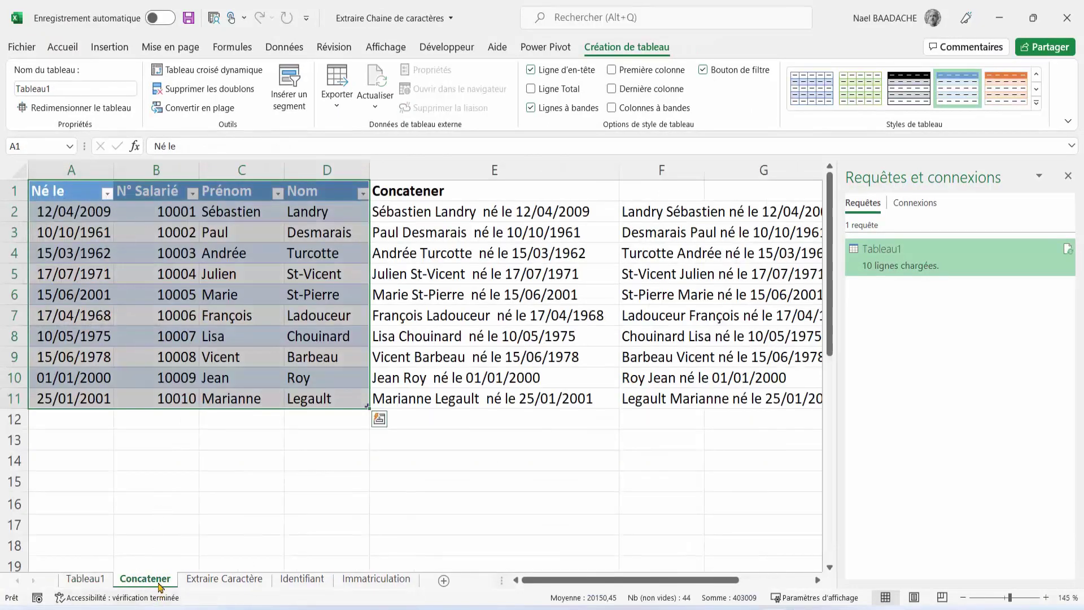
- Enter the birth date 15/02/2009 in cell A12 of the source table
click(115, 323)
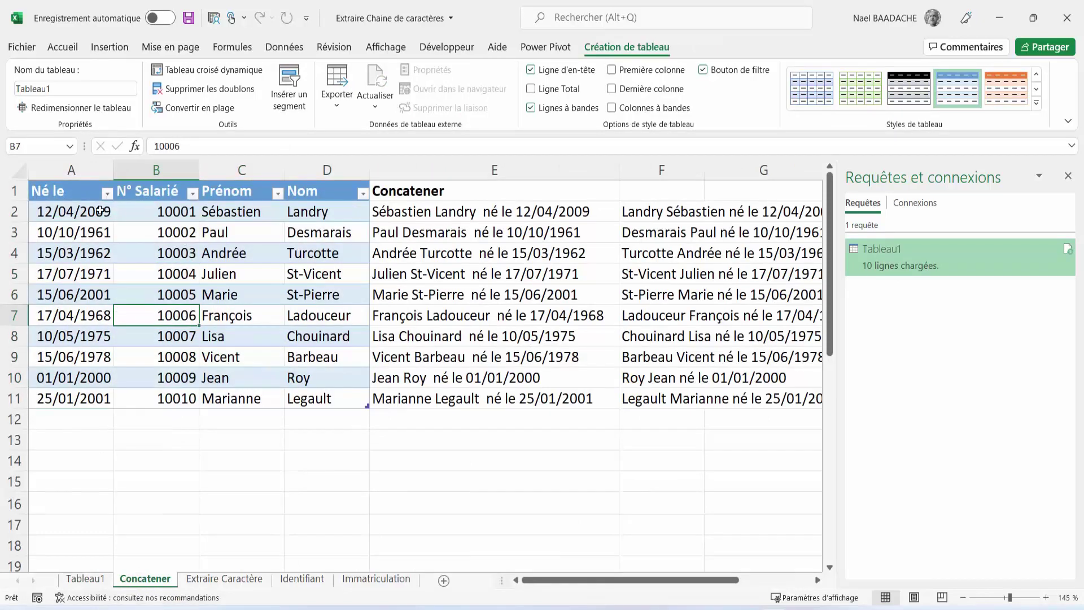
drag(80, 201, 164, 214)
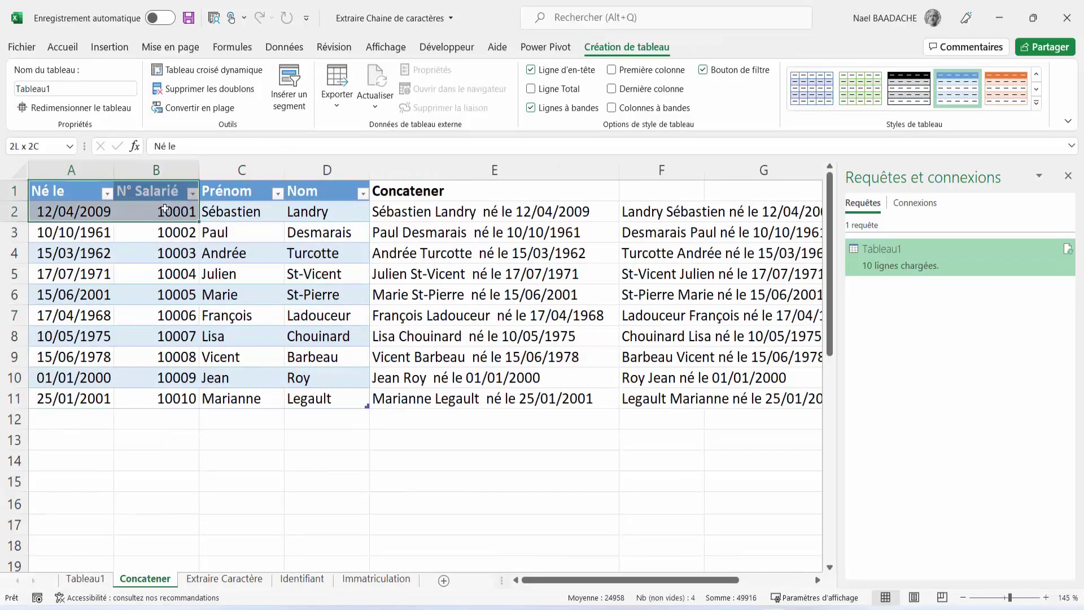
click(91, 417)
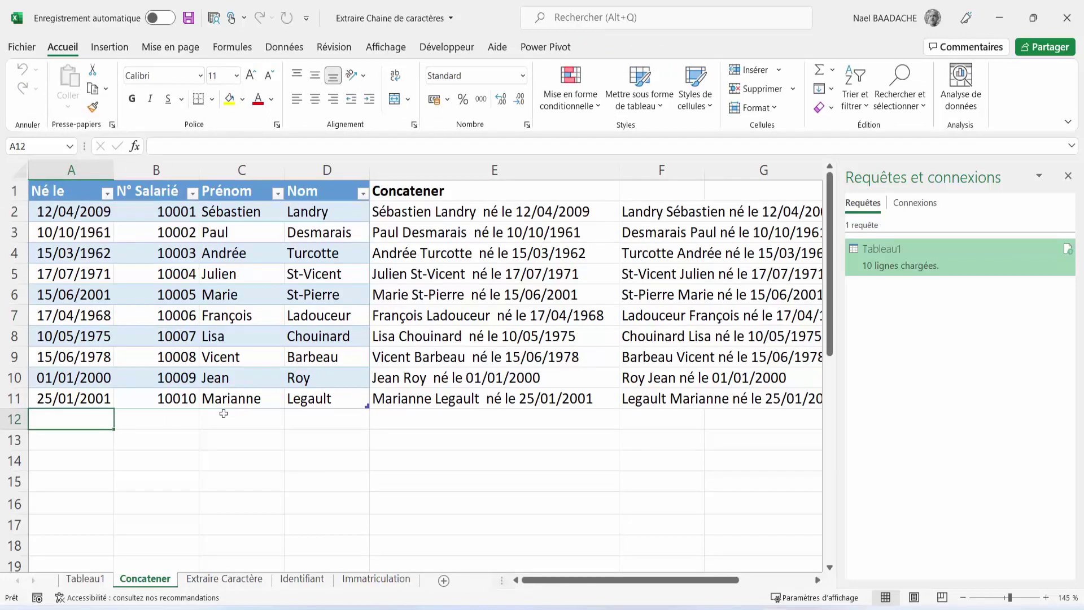
text(15/0)
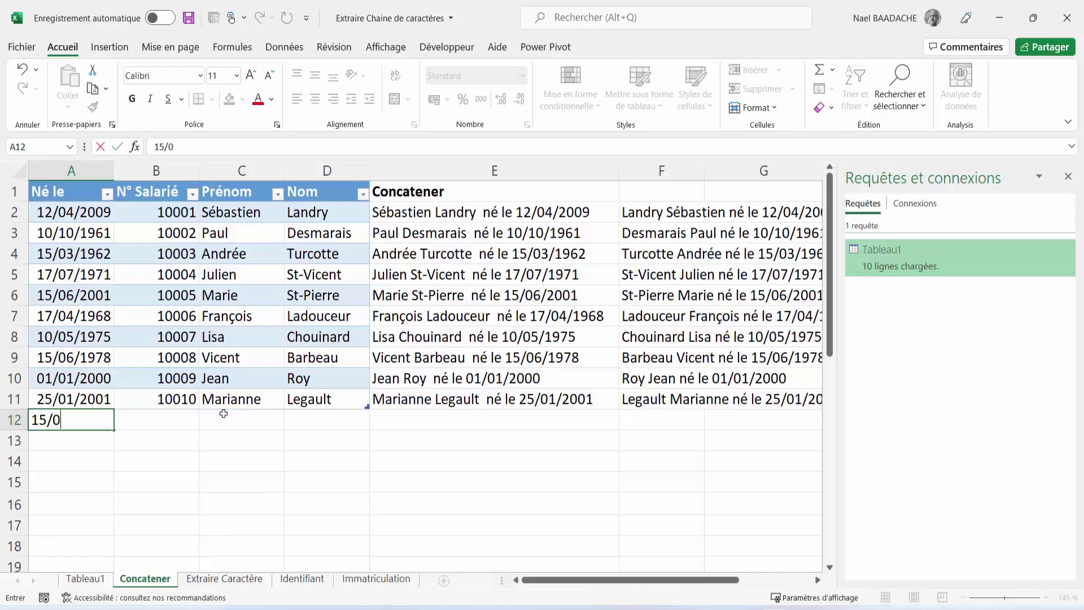
text(2/2009)
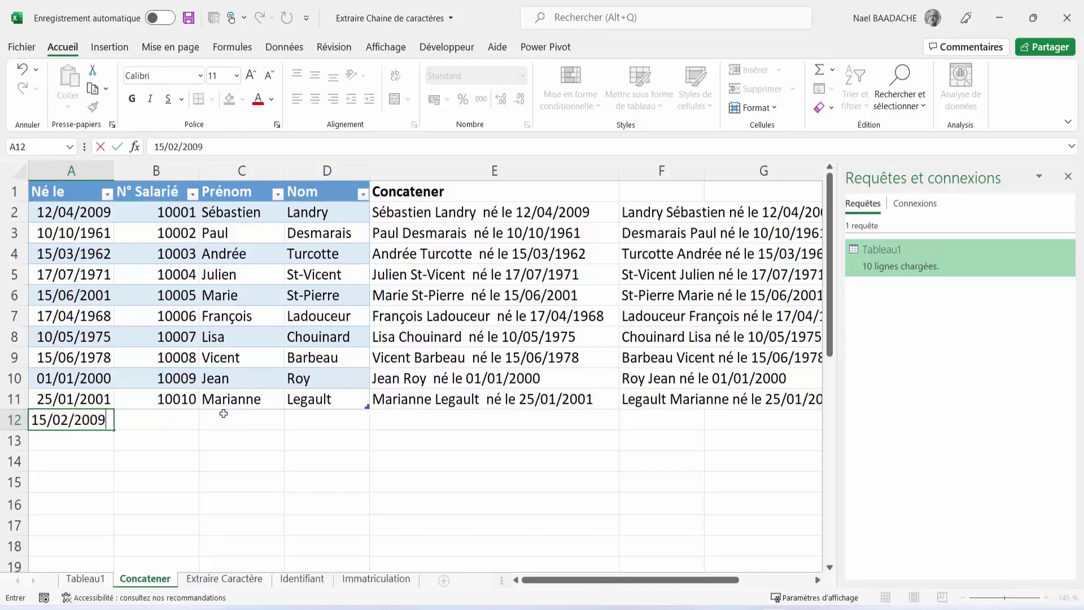
key(Return)
key(Up)
- Fill in employee number 10011, the first name and the surname in B12:D12
key(Tab)
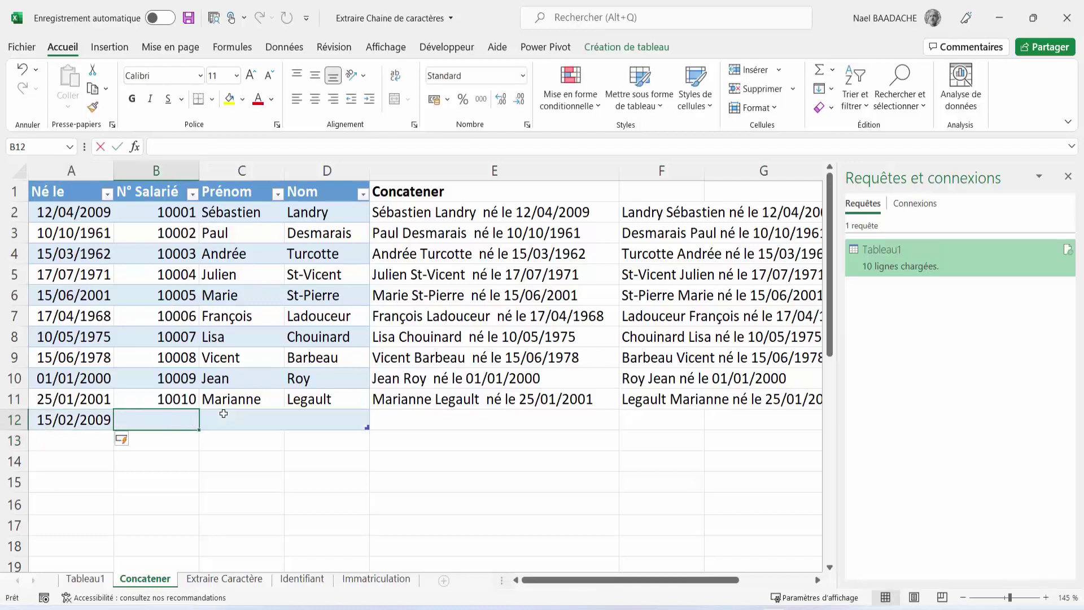
text(10011)
key(Tab)
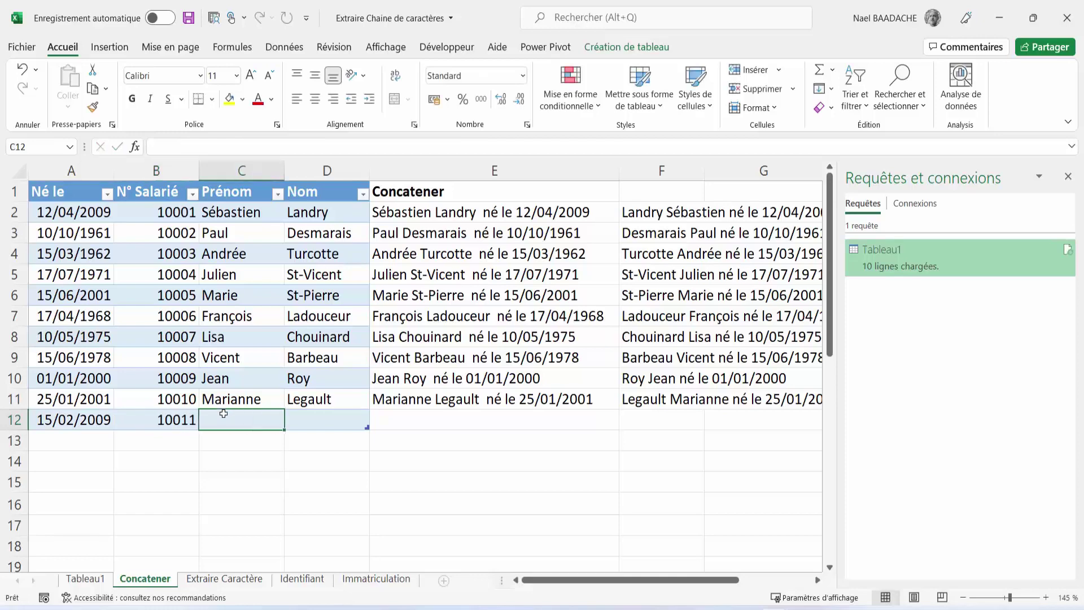
text(Andé)
key(BackSpace)
text(ré)
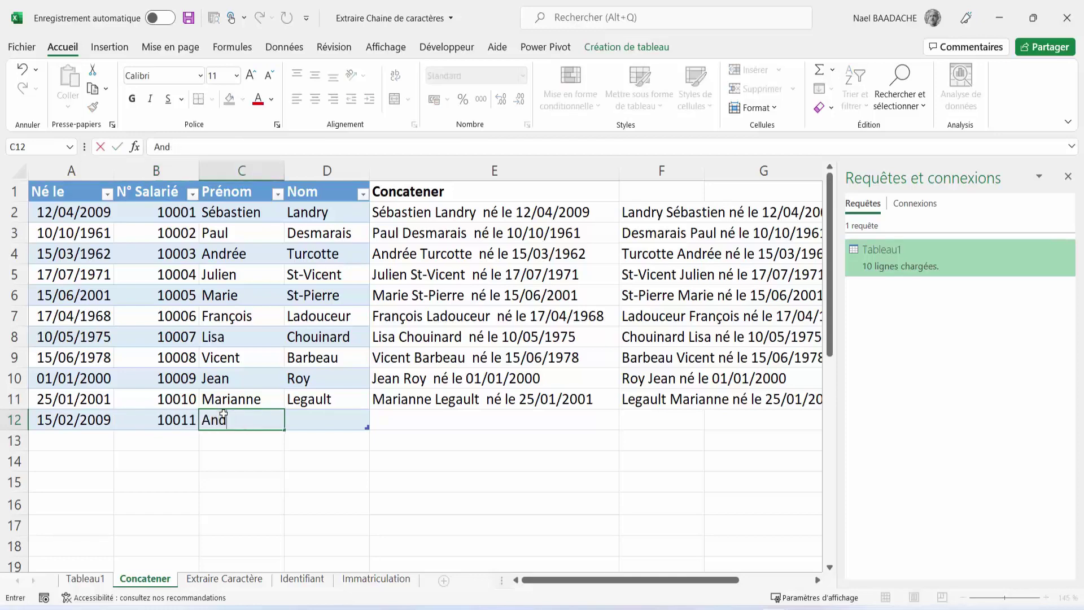
key(Tab)
text(XXX)
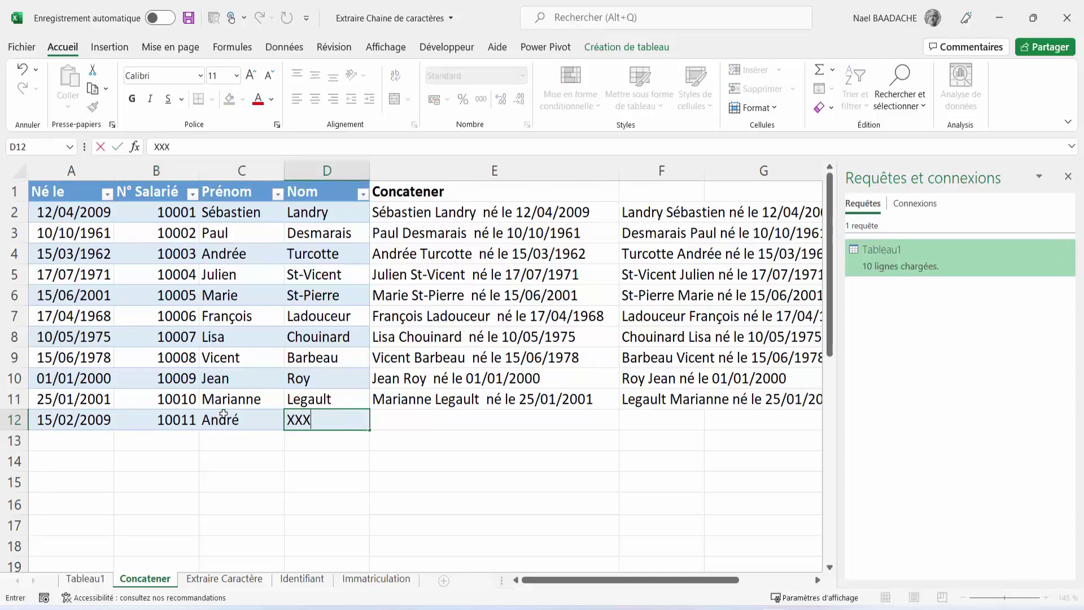
key(Return)
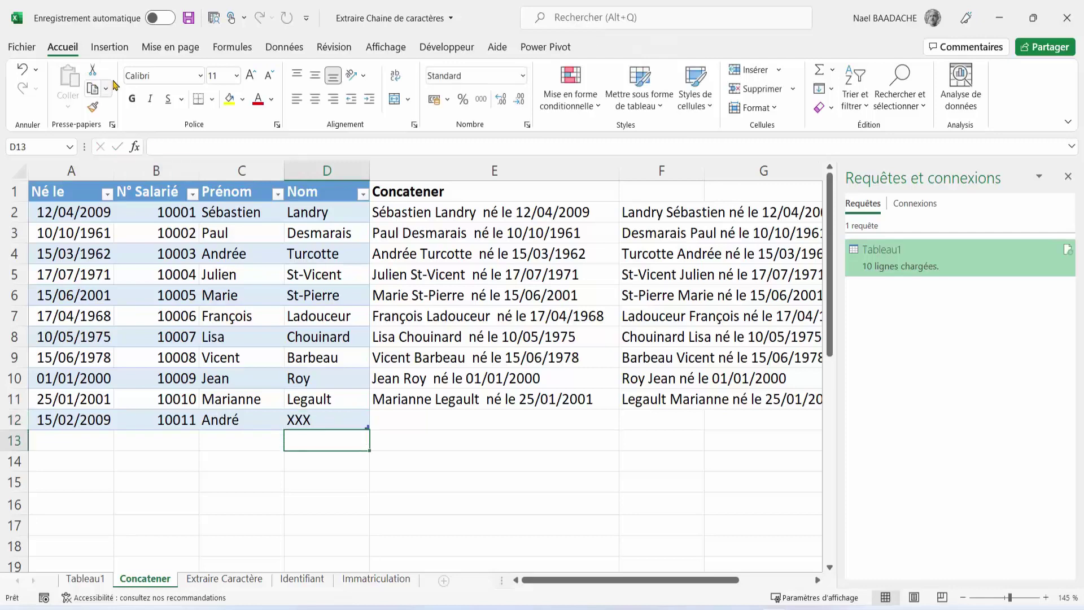
- Refresh all on the Tableau1 sheet and check the new row 12 reads 'né le 15/02/2009'
click(88, 579)
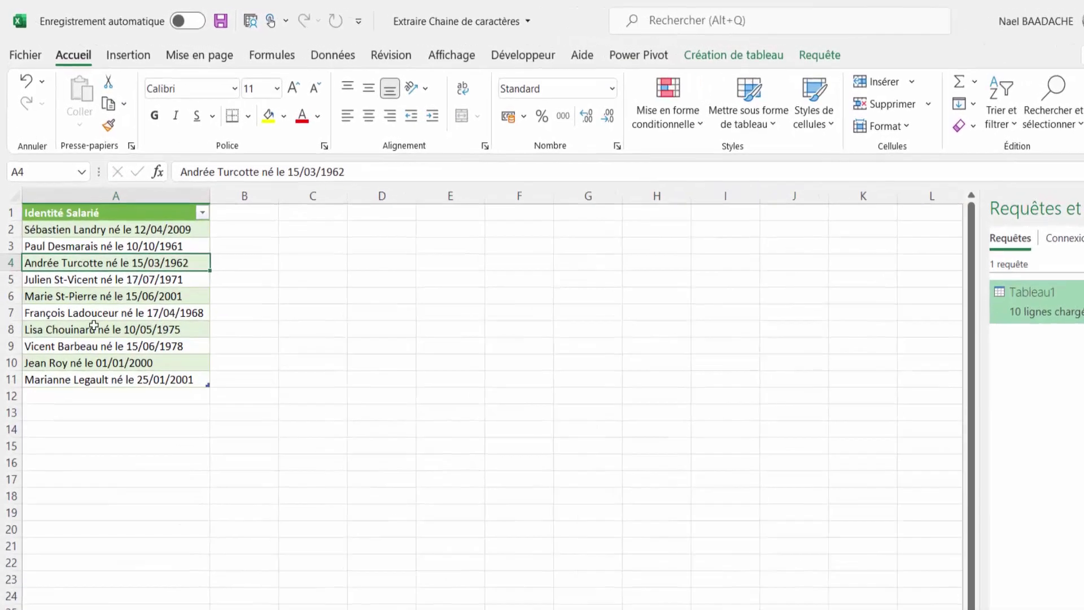
click(94, 327)
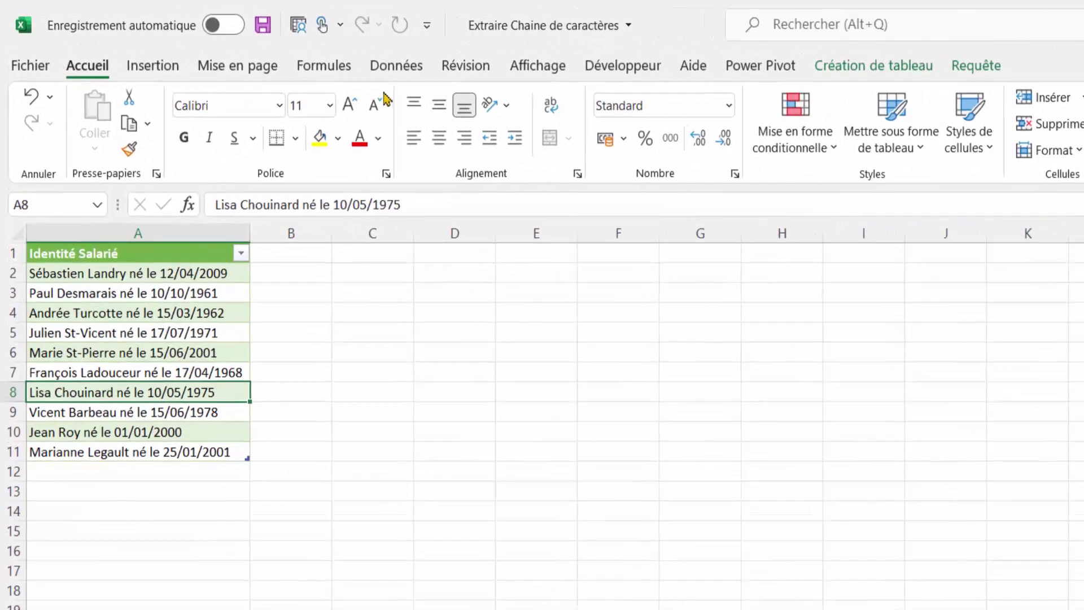
click(410, 68)
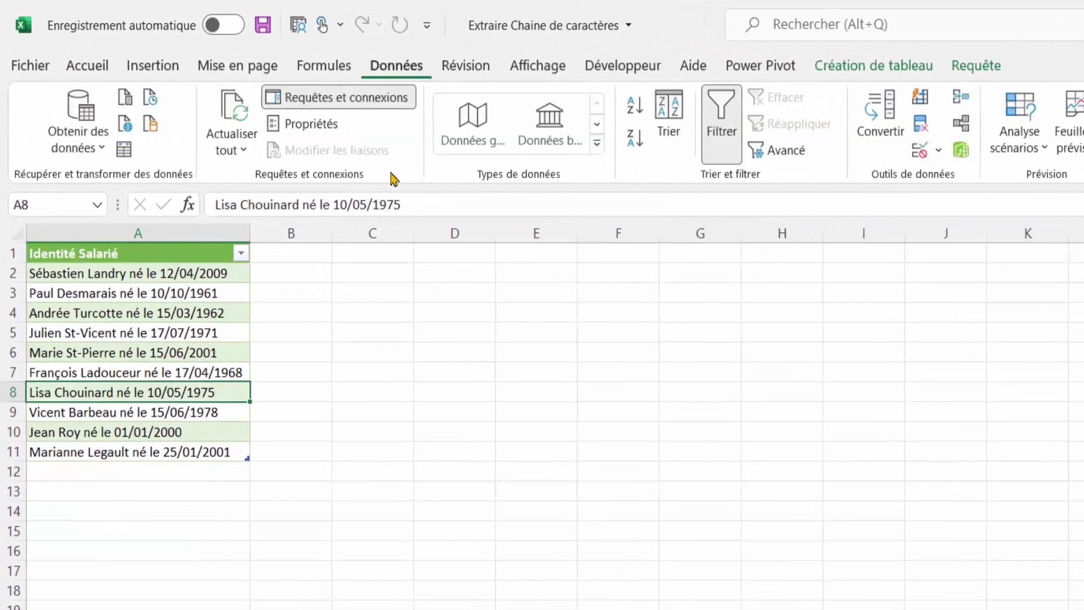
click(231, 113)
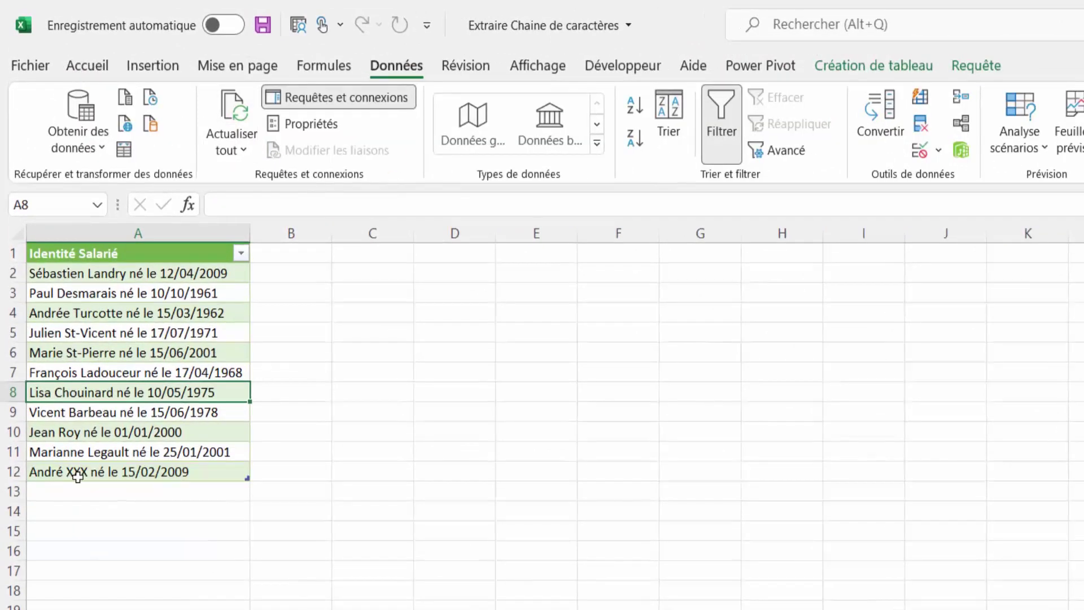
click(79, 472)
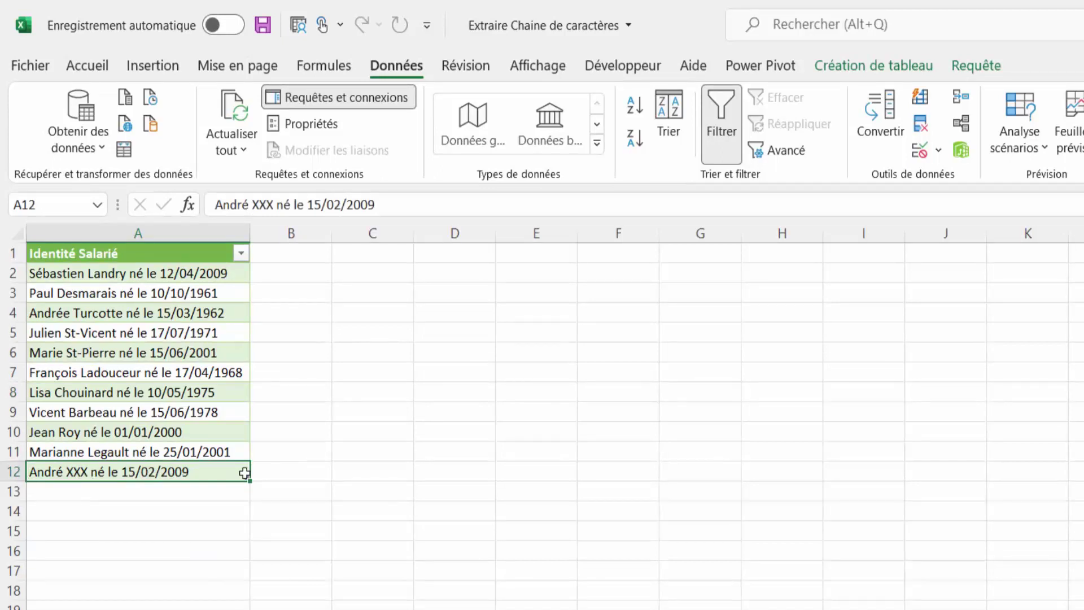
click(174, 353)
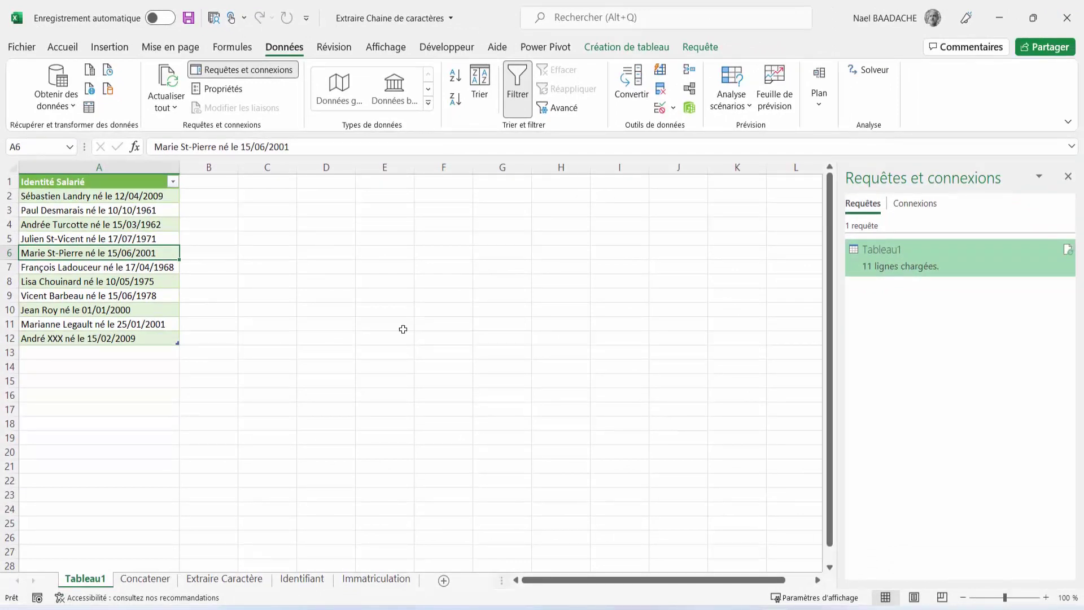
click(456, 336)
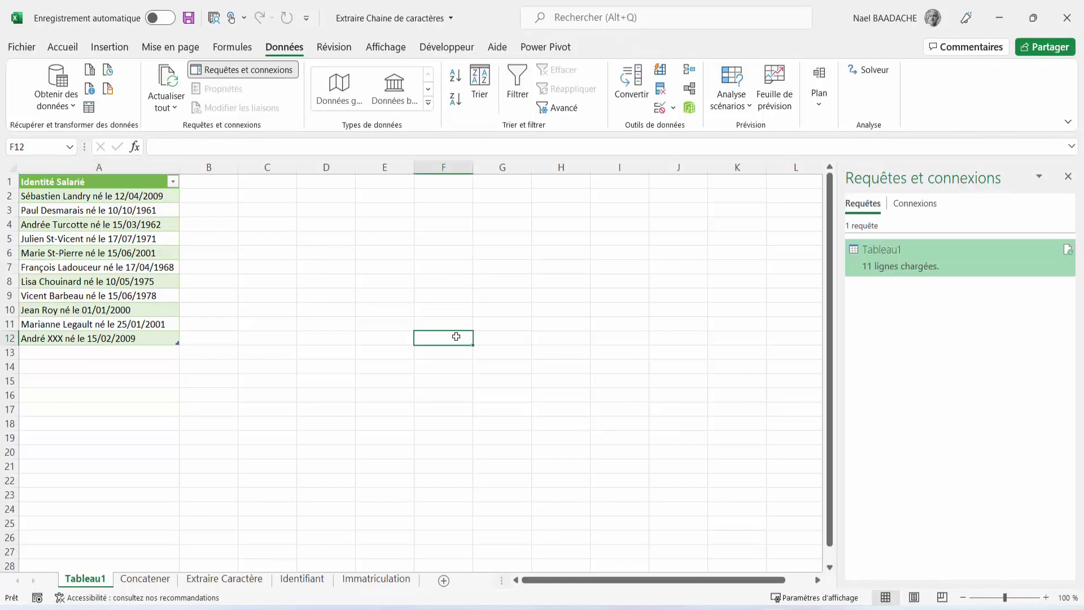